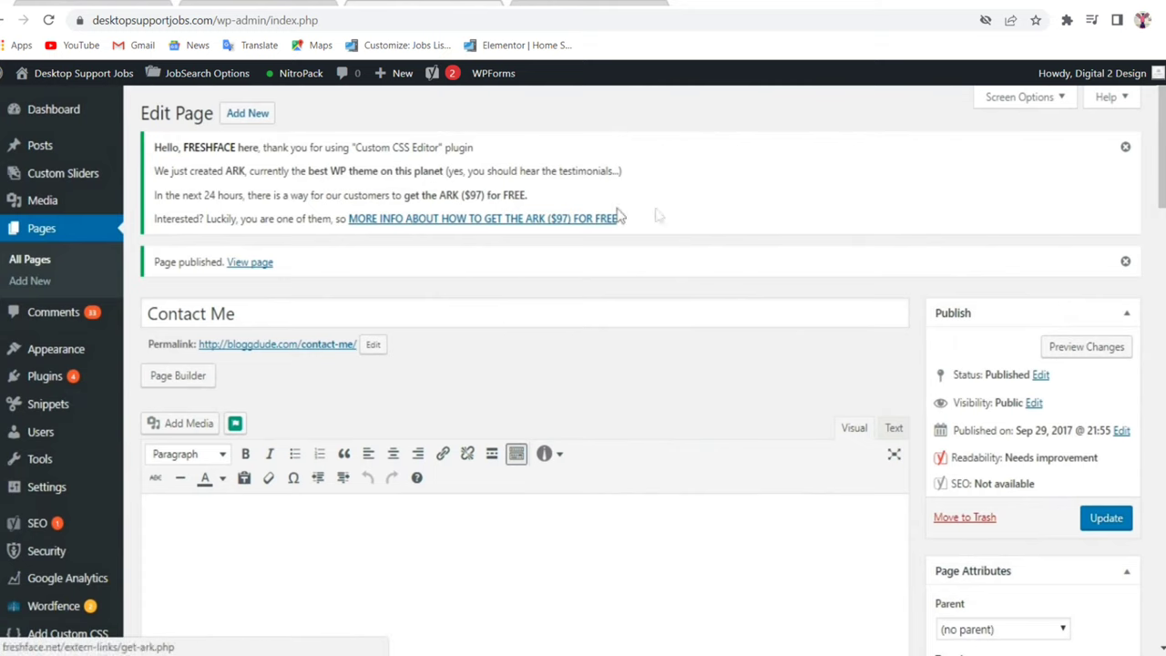
- Search the plugin directory for 'wpforms', then install and activate Contact Form by WPForms
mouse_move(78, 364)
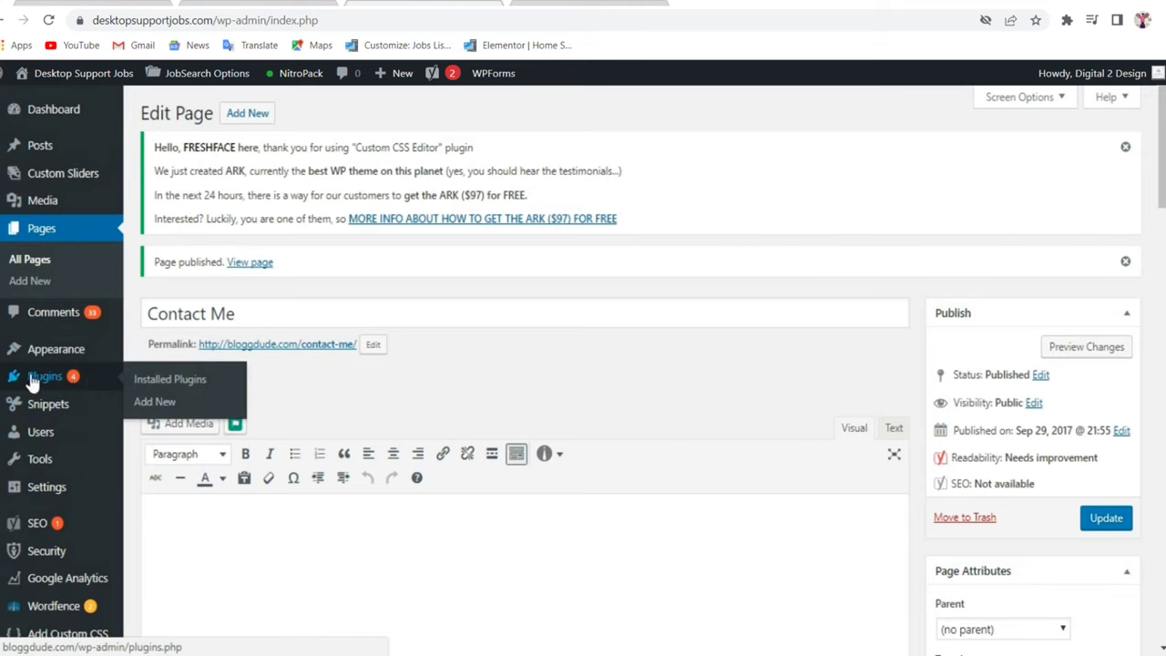
click(150, 401)
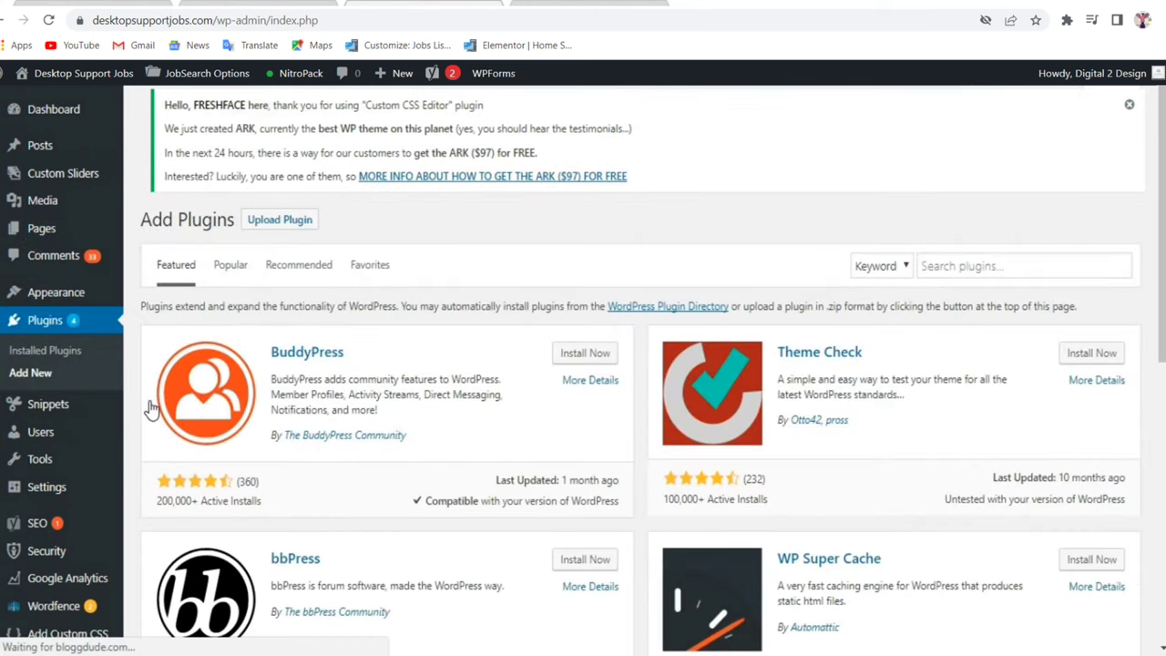
click(1021, 268)
text(w)
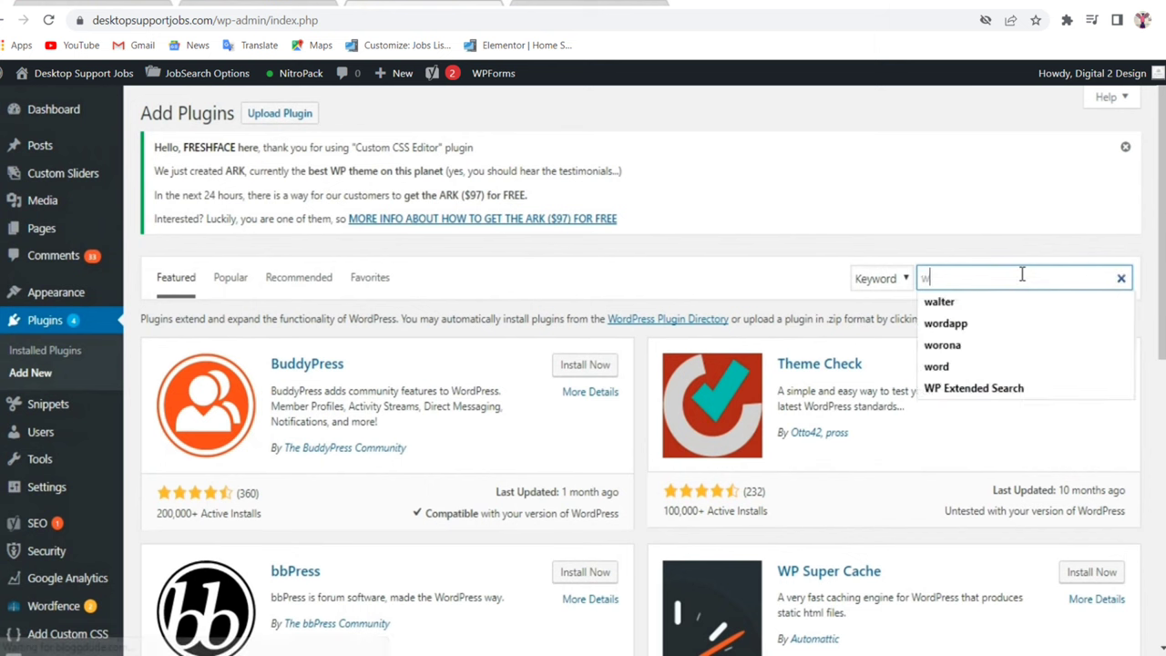
text(pforms)
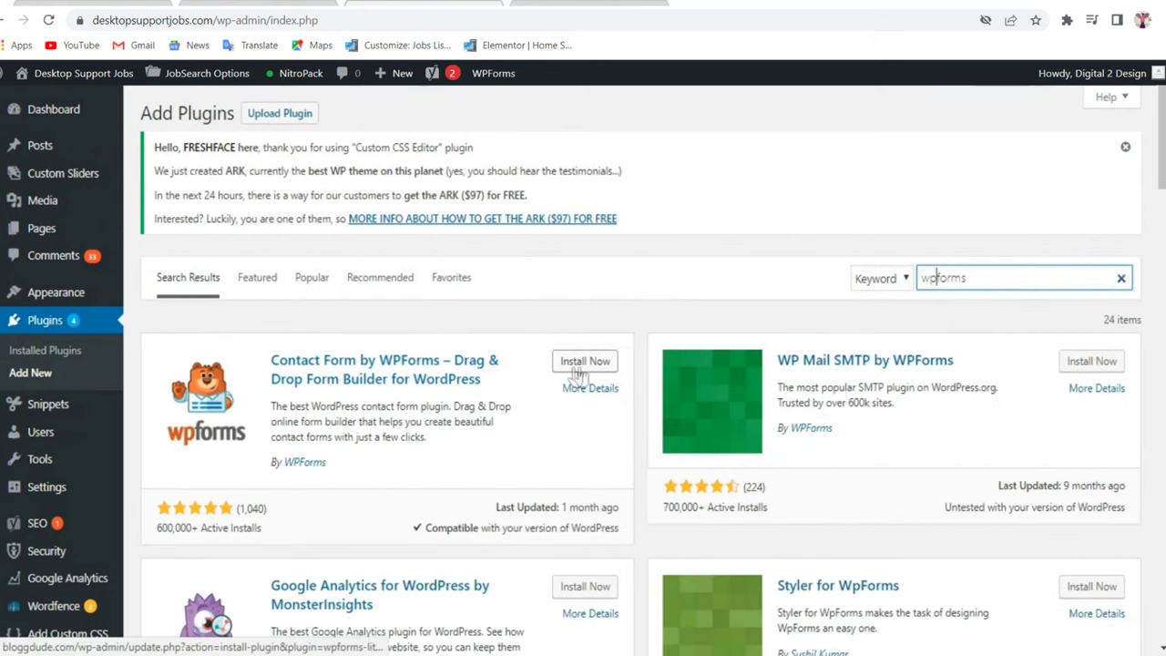
click(587, 366)
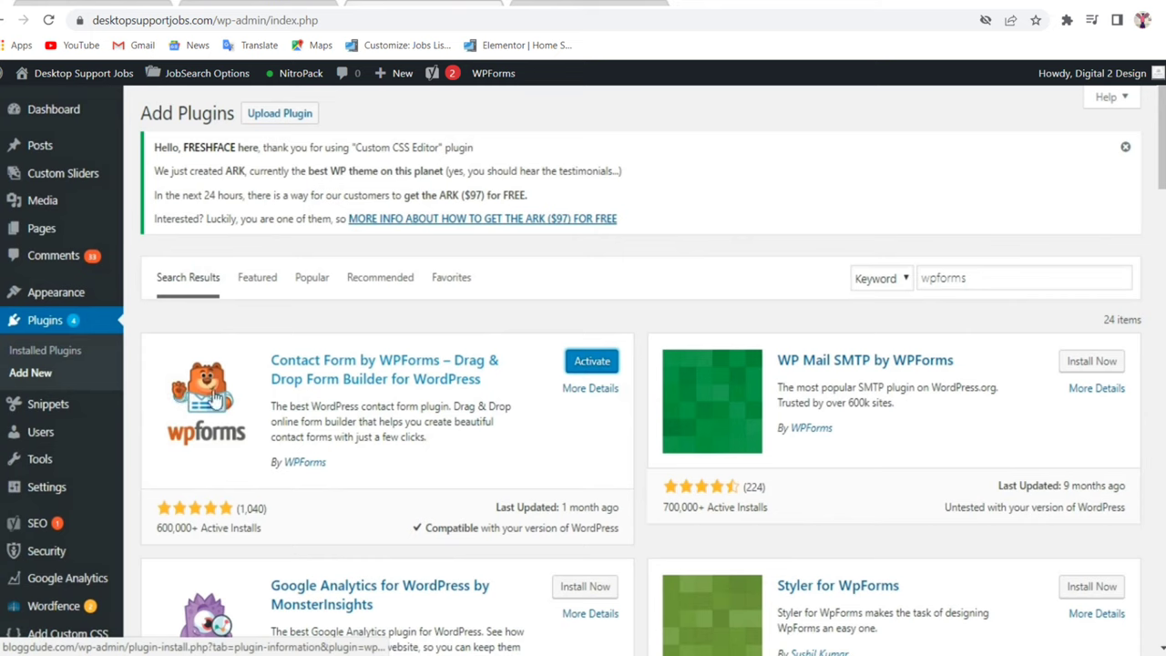
click(592, 363)
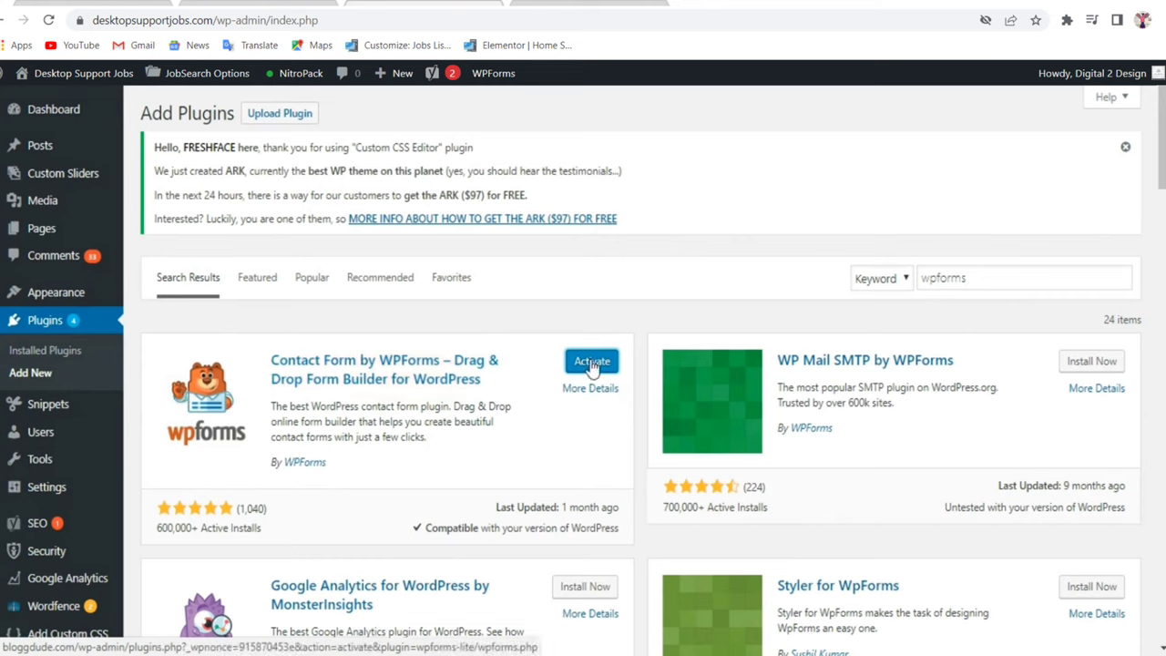
- Browse the WPForms welcome page, then start a new form via WPForms > Add New
scroll(964, 346, down, 5)
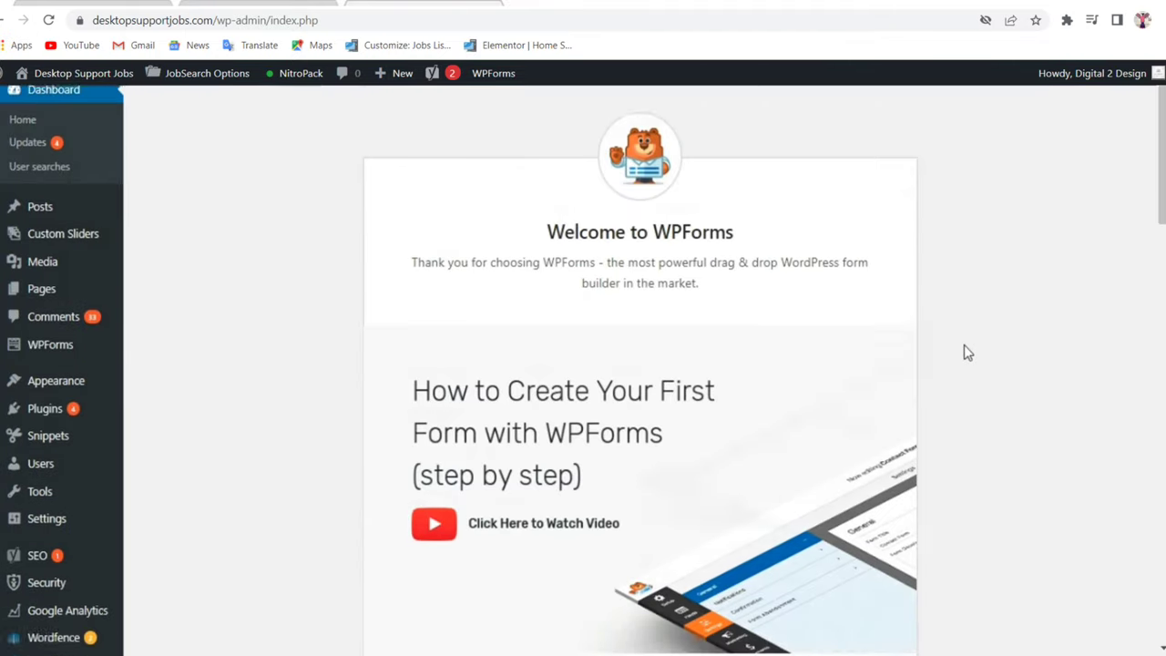
scroll(661, 363, down, 8)
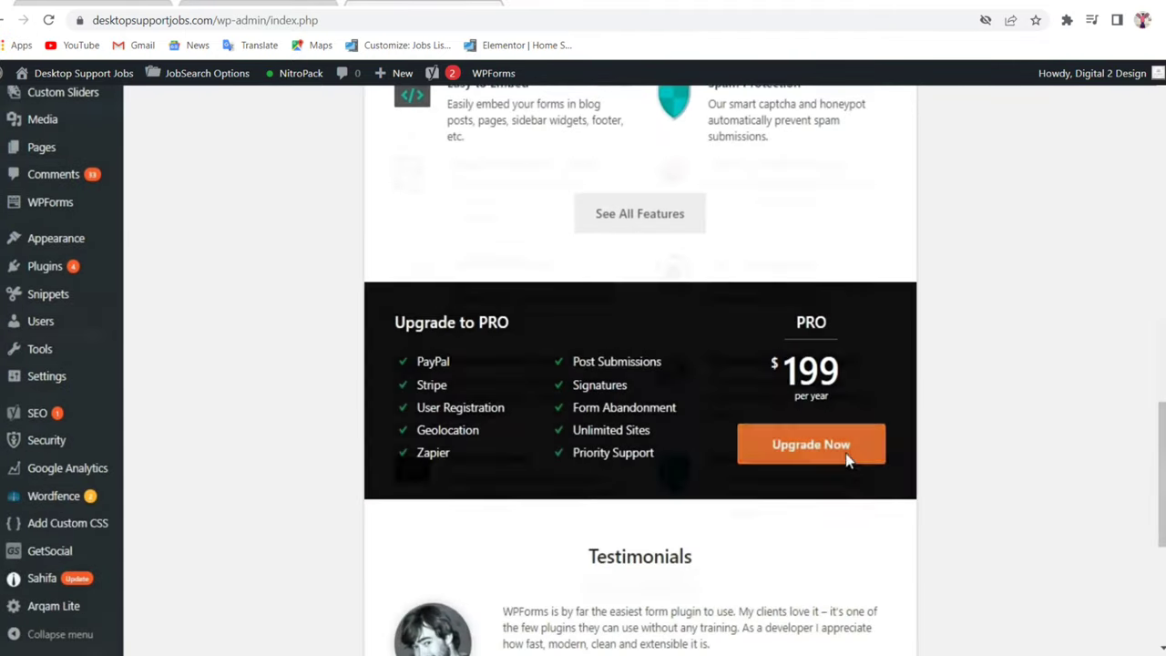
scroll(846, 456, up, 10)
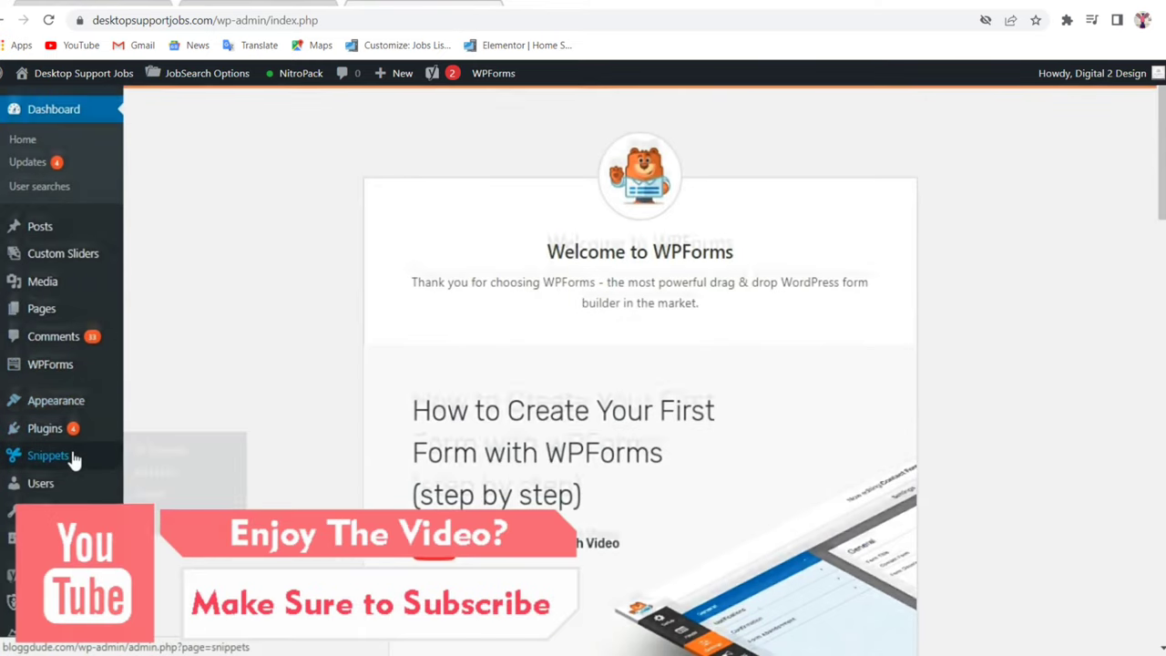
scroll(75, 434, down, 1)
scroll(59, 382, up, 1)
mouse_move(45, 373)
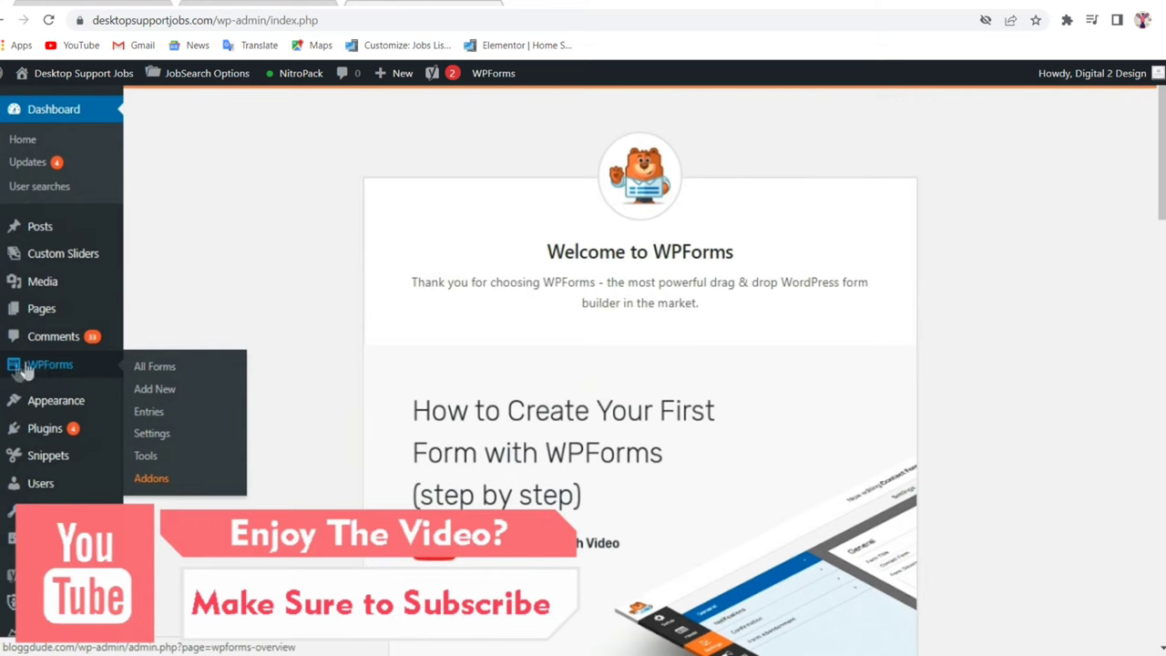
click(157, 392)
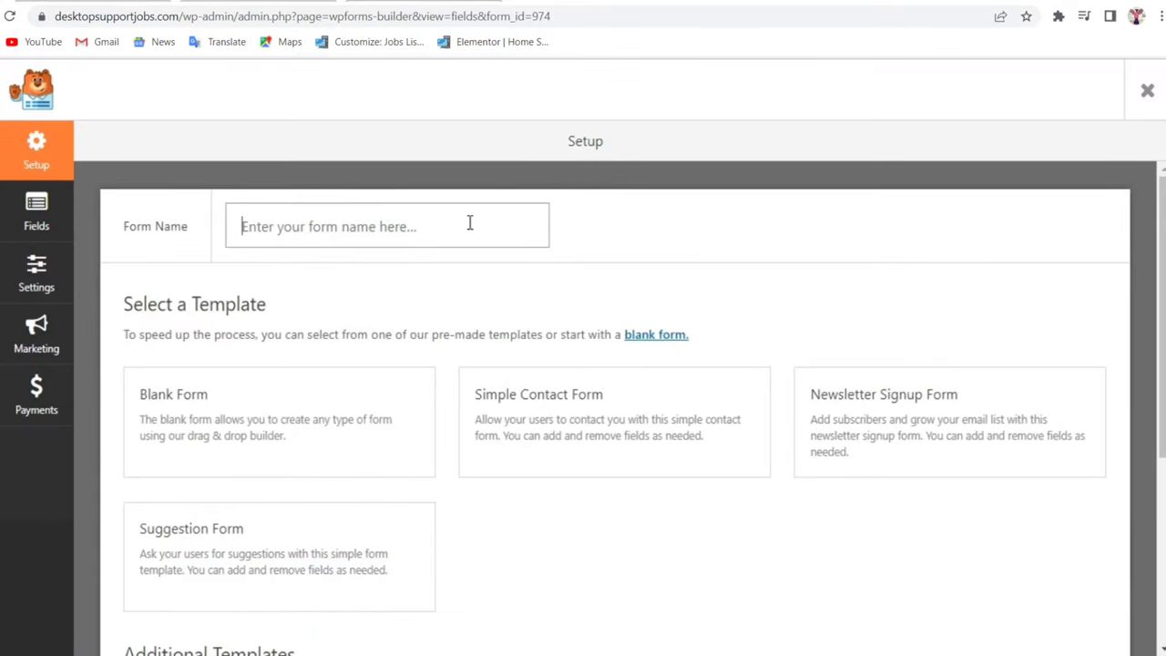
- Review the Setup screen's Form Name field and templates like Blank and Simple Contact Form
text(Form 1)
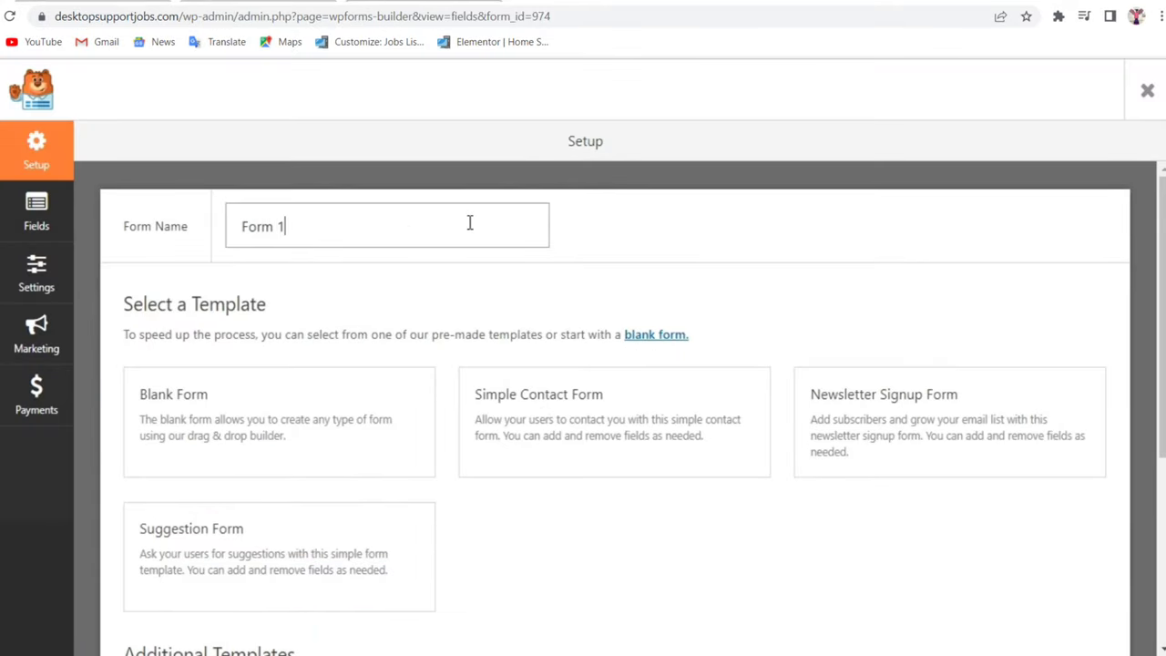
scroll(883, 267, down, 1)
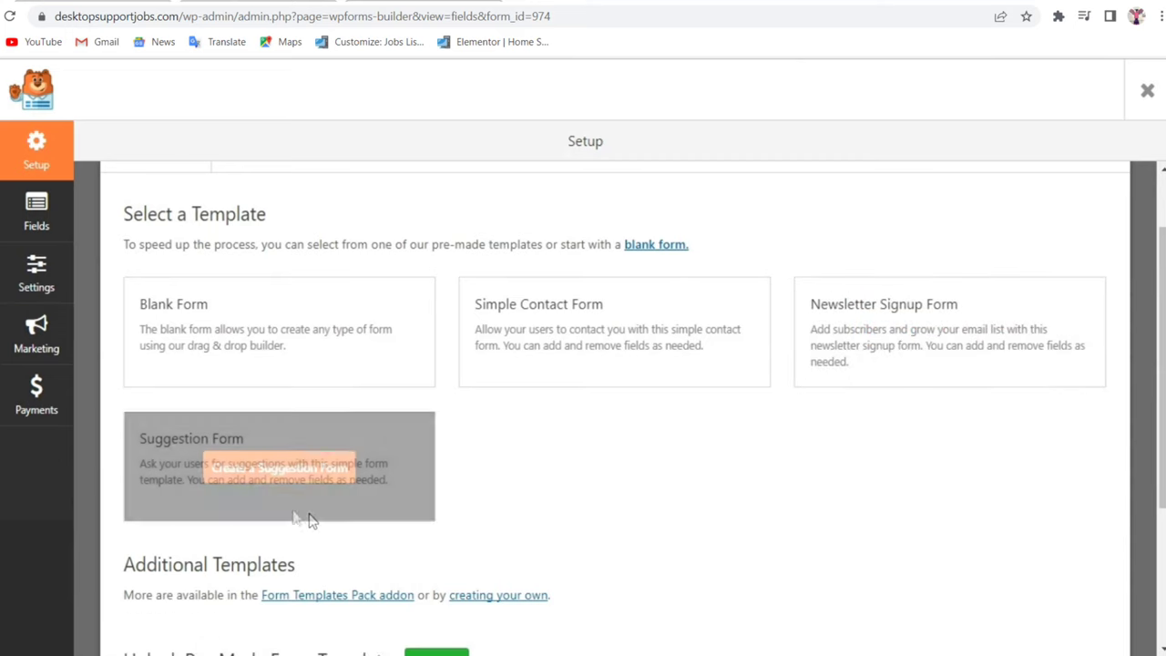
scroll(944, 421, down, 2)
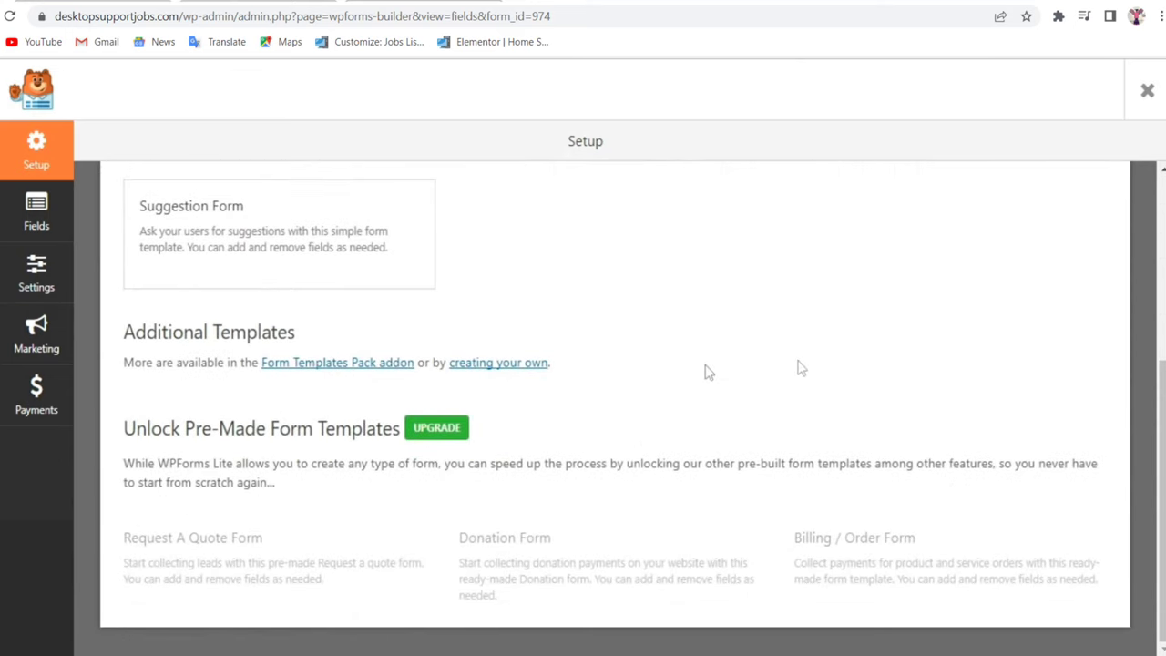
scroll(718, 583, up, 3)
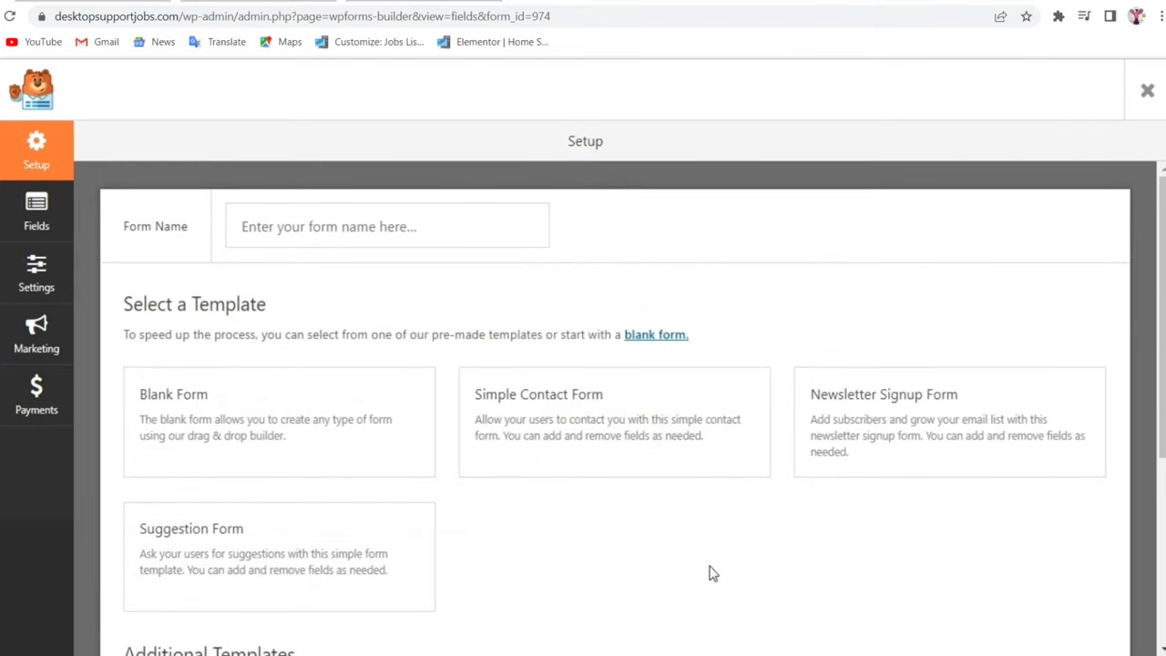
mouse_move(610, 448)
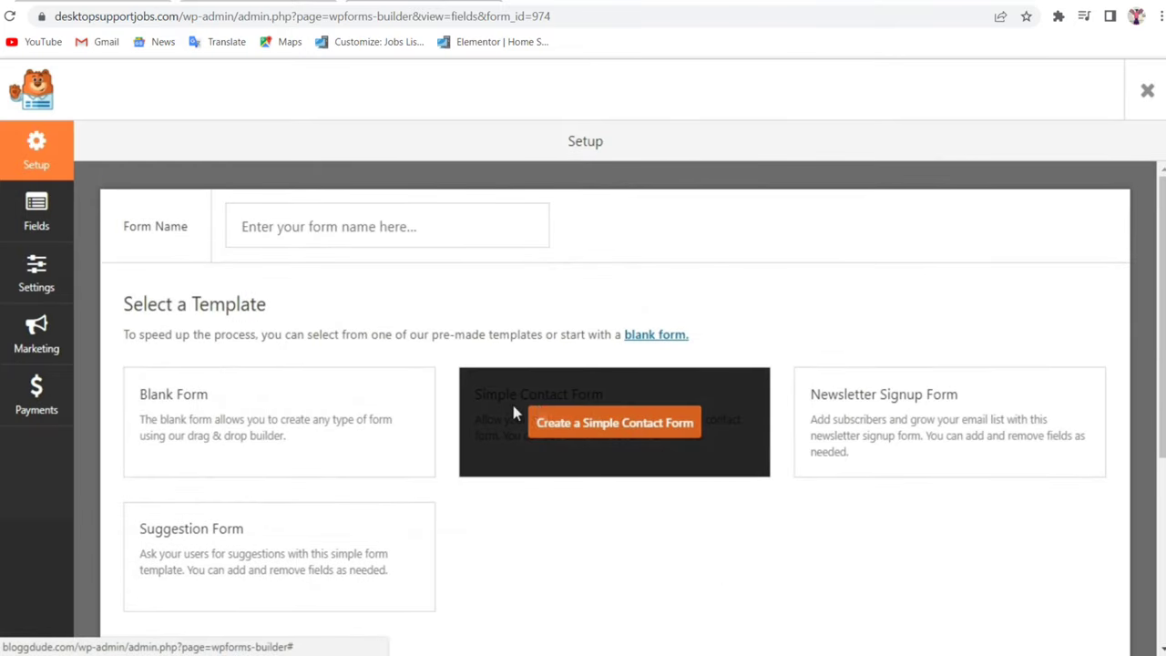
- Create a form from the Simple Contact Form template and look over its fields
click(598, 428)
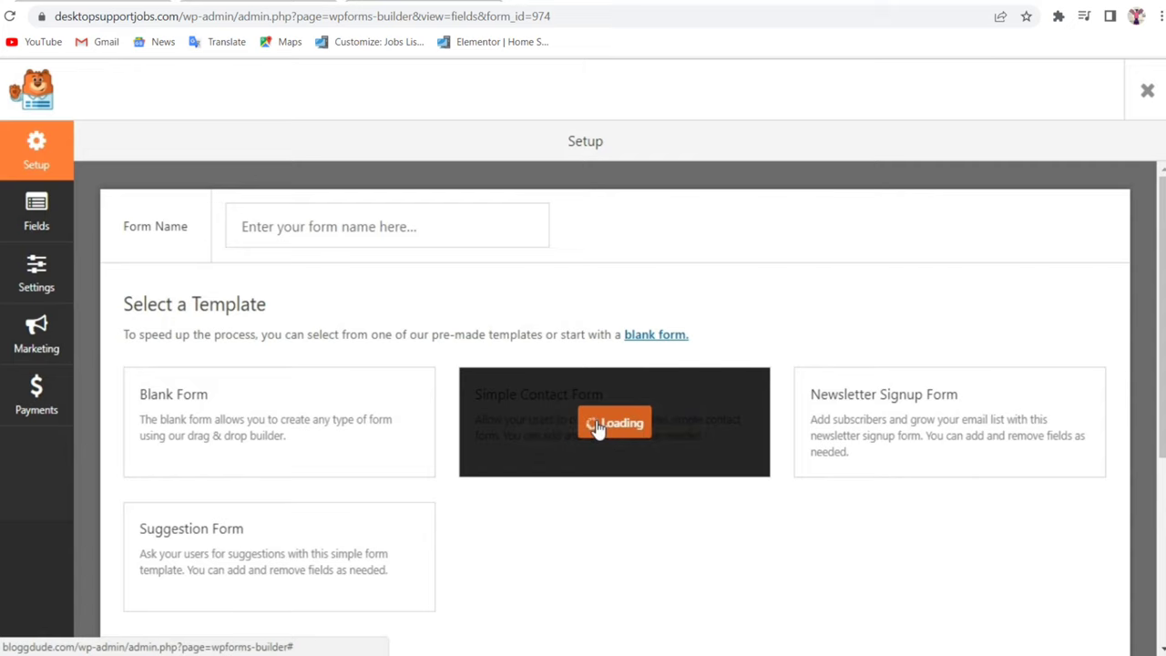
scroll(844, 398, down, 1)
scroll(852, 429, up, 1)
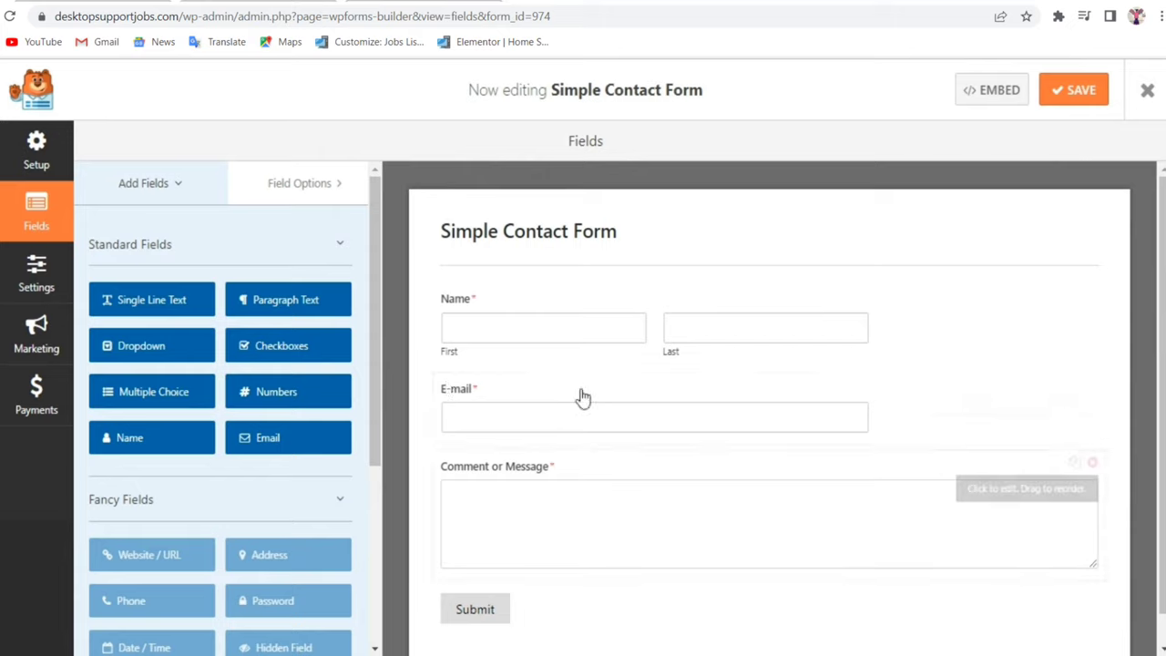
scroll(569, 515, down, 1)
scroll(601, 528, up, 1)
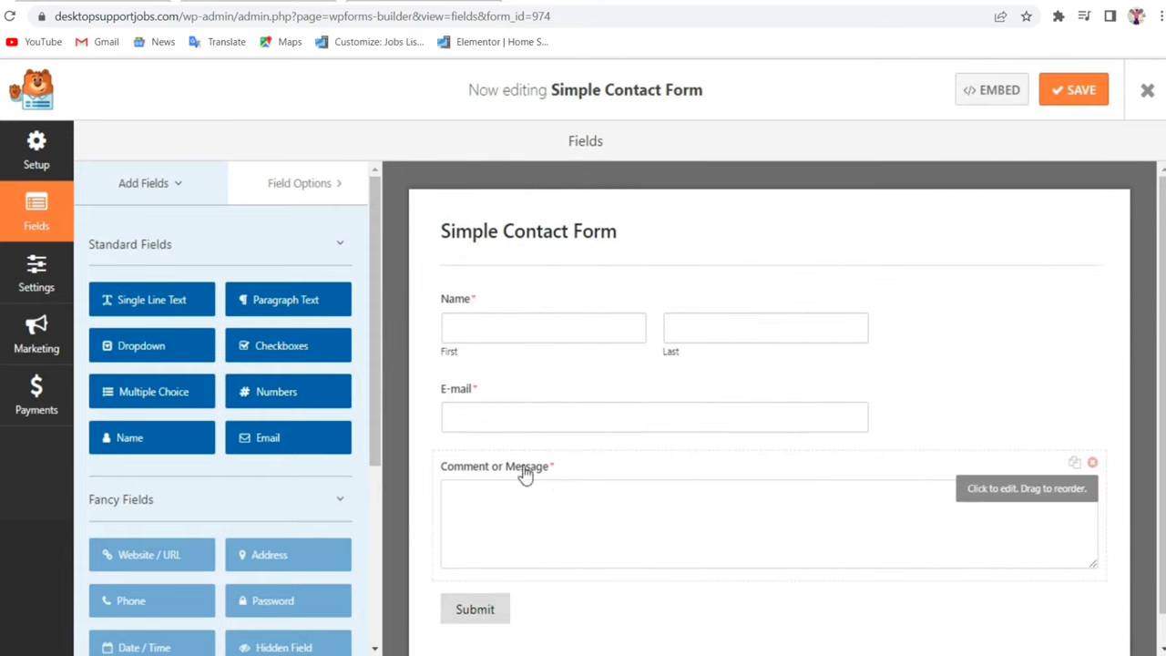
- Replace the Comment or Message field with a Paragraph Text field
click(1093, 465)
click(548, 409)
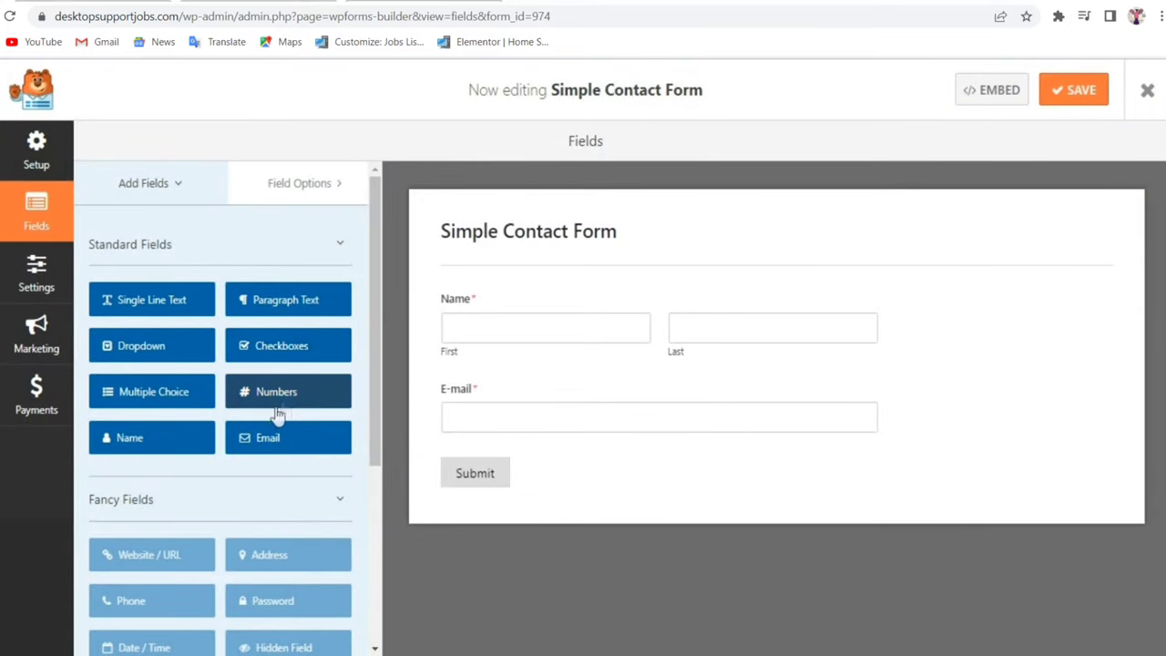
click(294, 313)
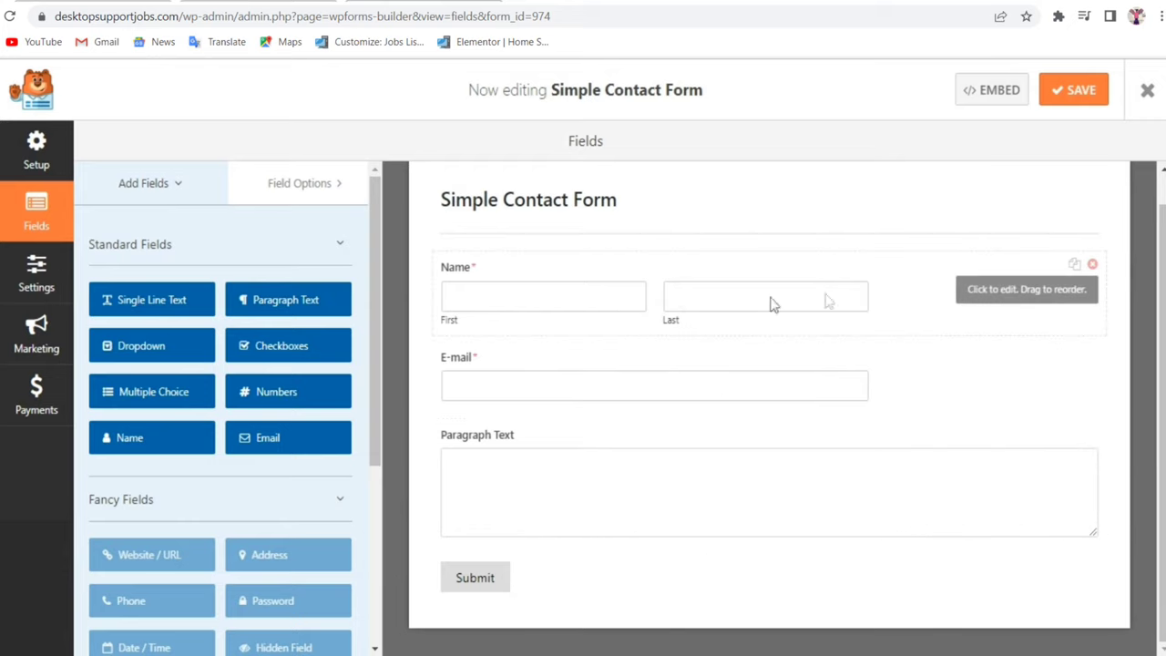
- Set the Name field's format to Simple, a single input, and toggle its Required setting
click(1021, 306)
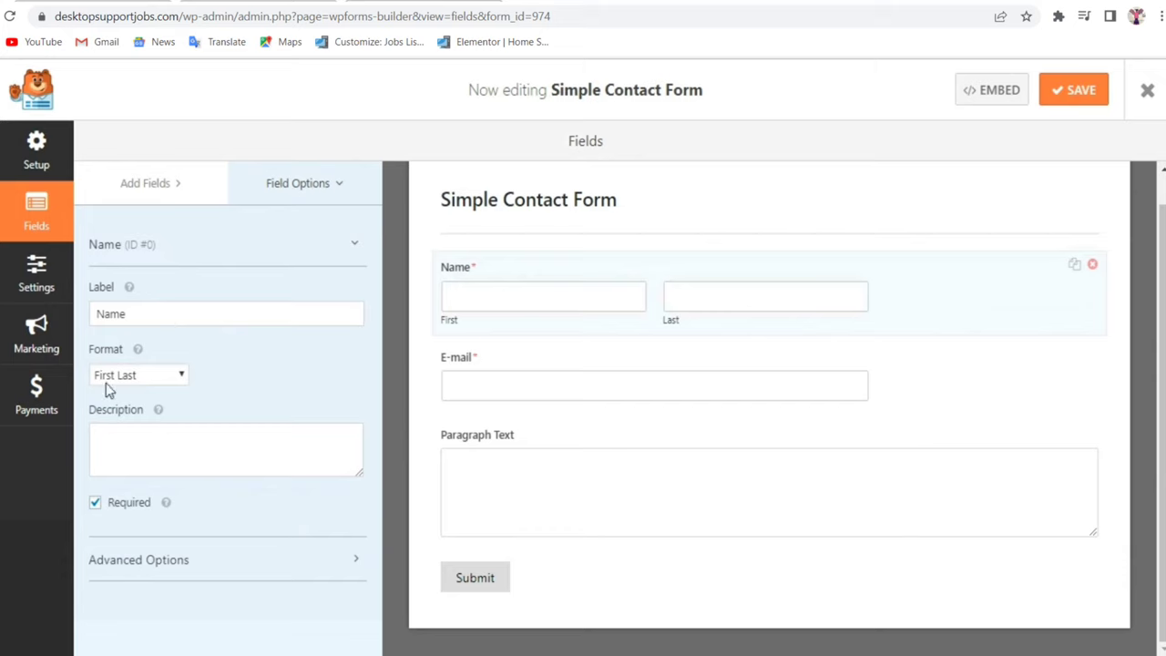
click(169, 378)
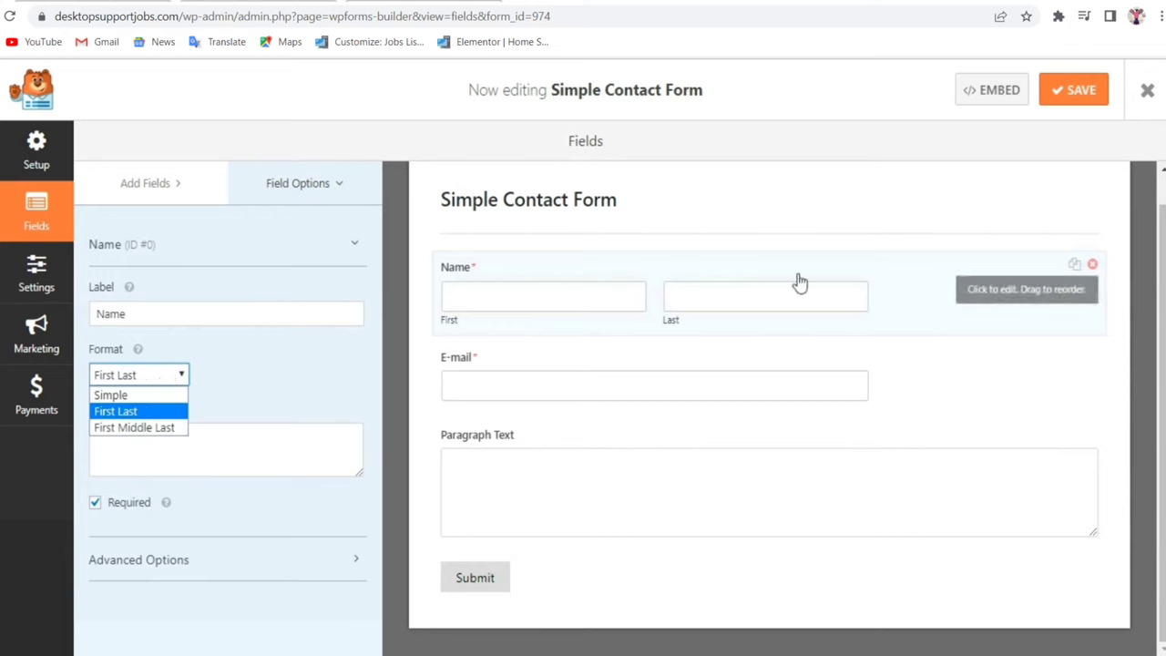
click(110, 396)
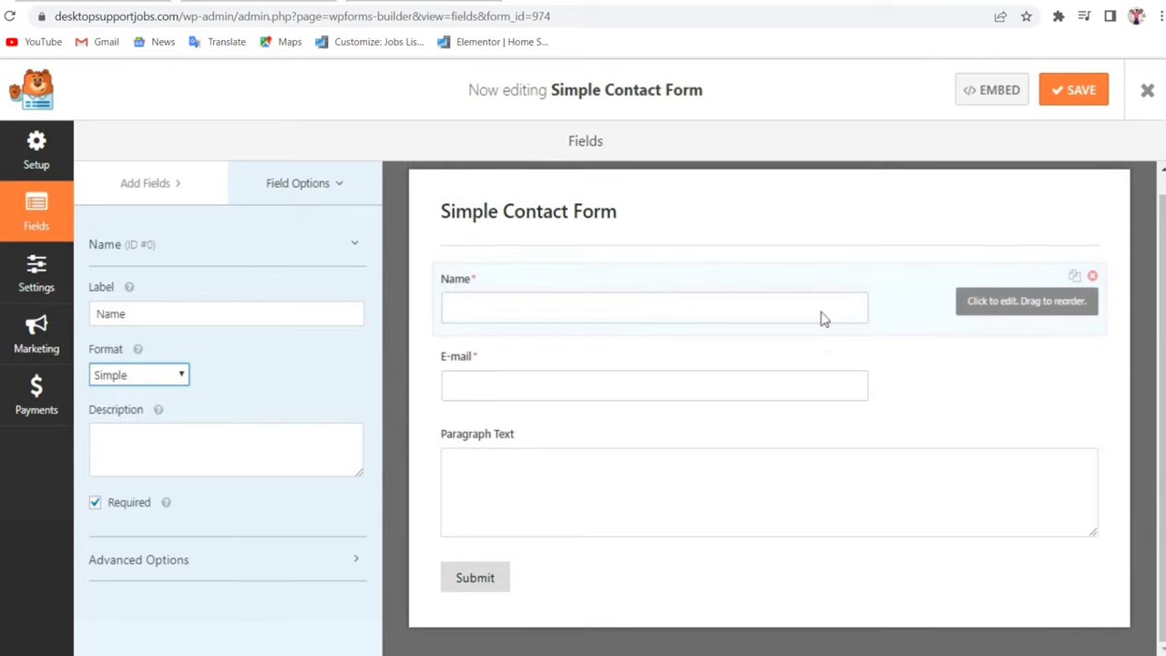
click(153, 374)
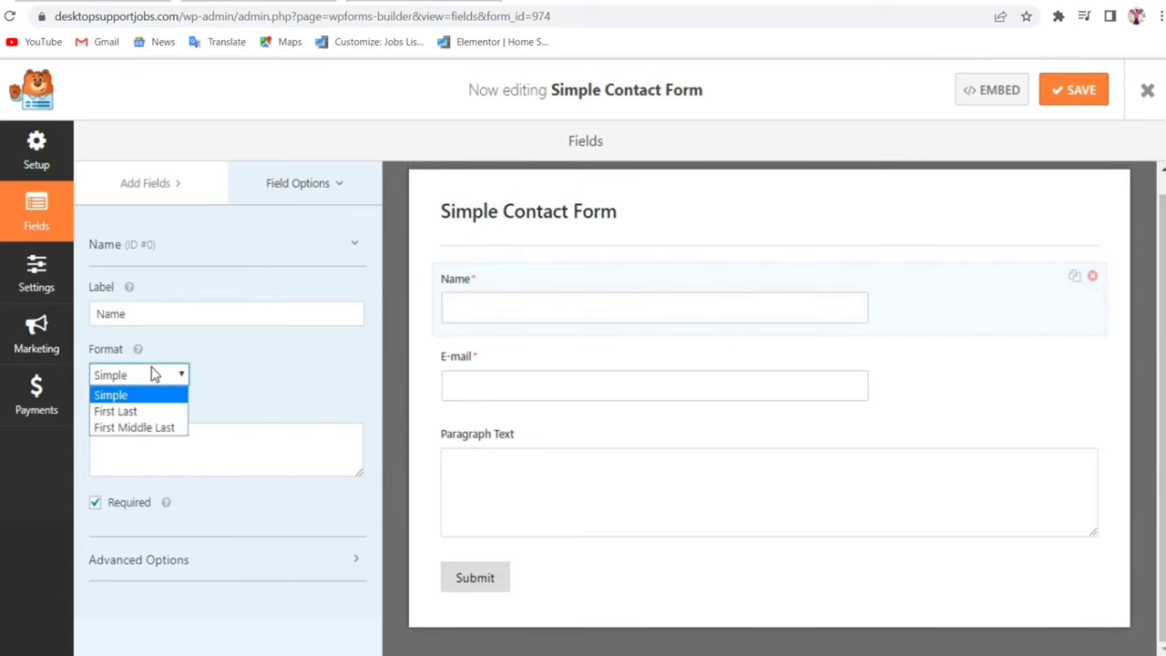
click(137, 427)
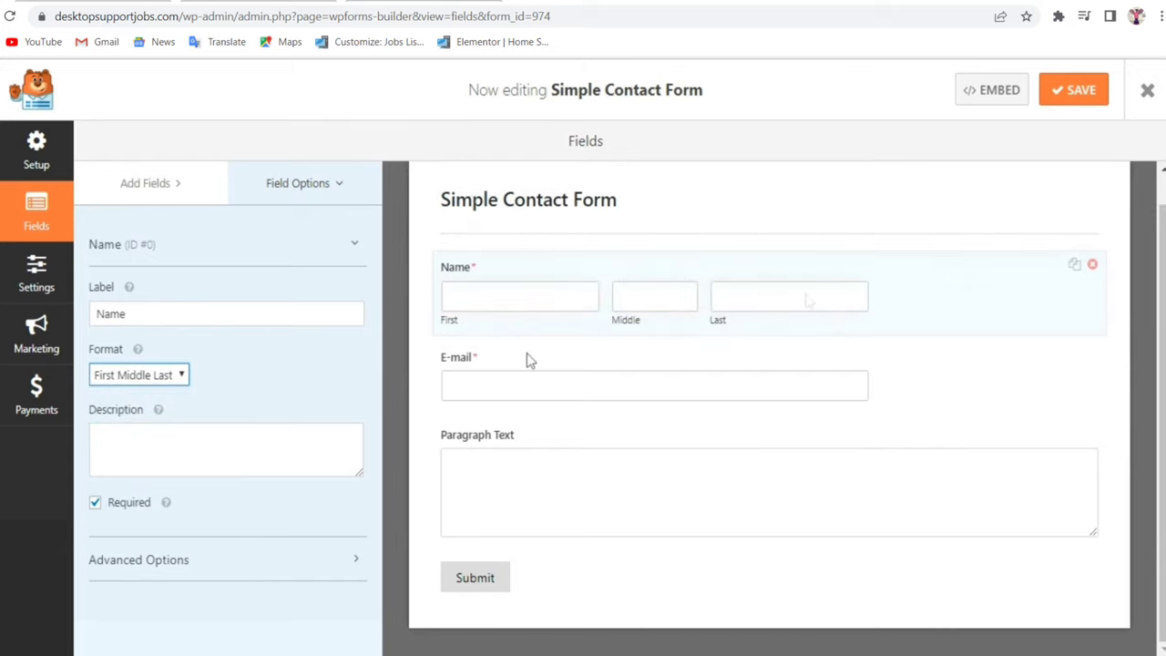
click(120, 377)
click(124, 394)
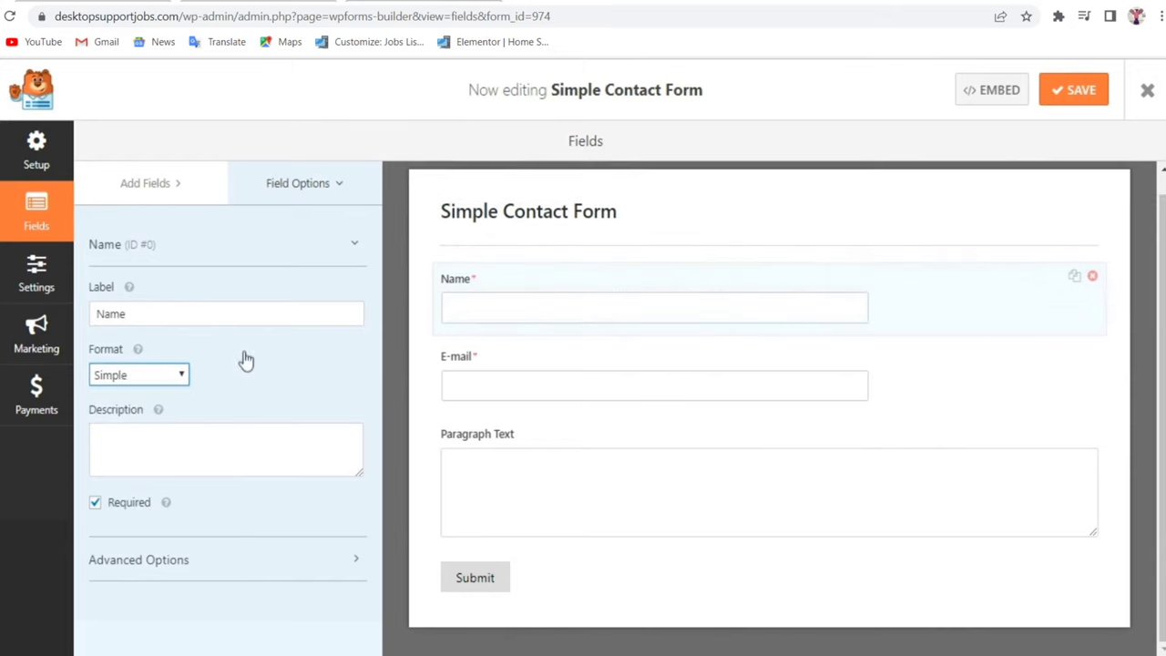
click(95, 506)
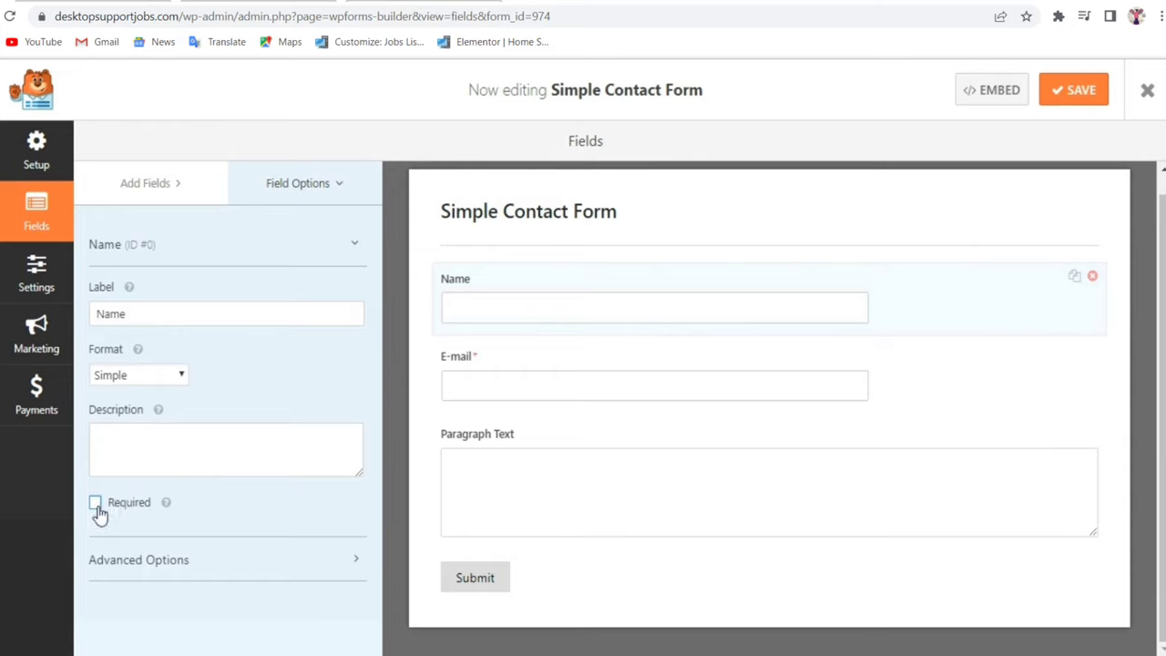
click(182, 563)
- Make the Name field Small with the placeholder 'Enter Your Name'
scroll(260, 544, down, 3)
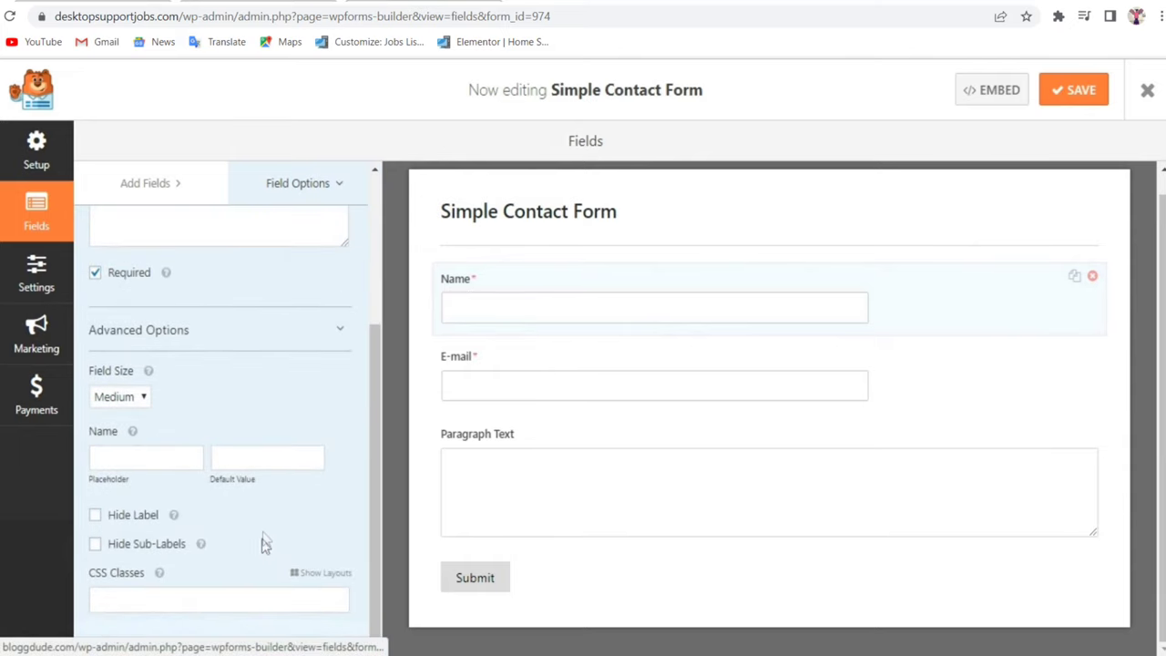
click(137, 398)
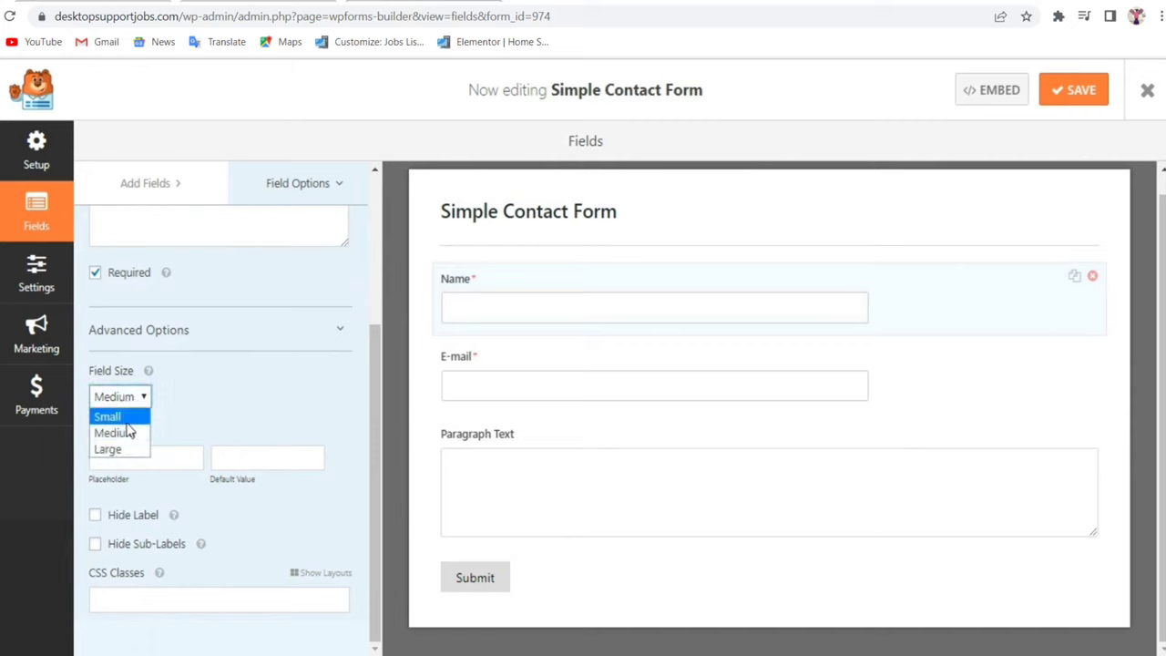
click(127, 418)
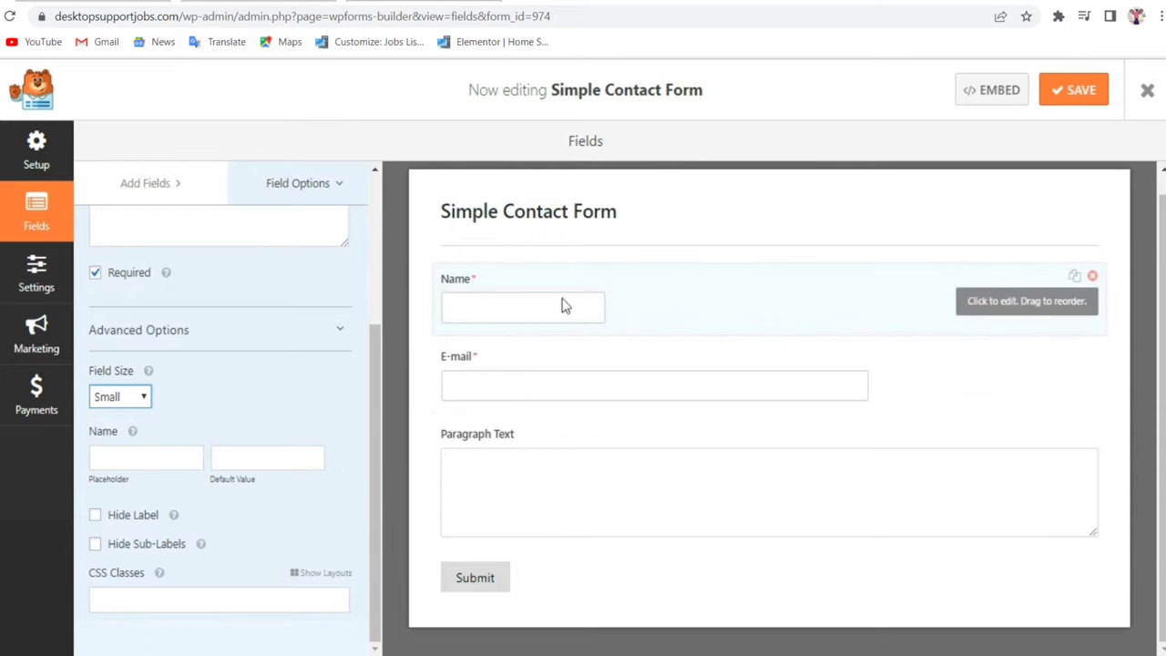
click(164, 461)
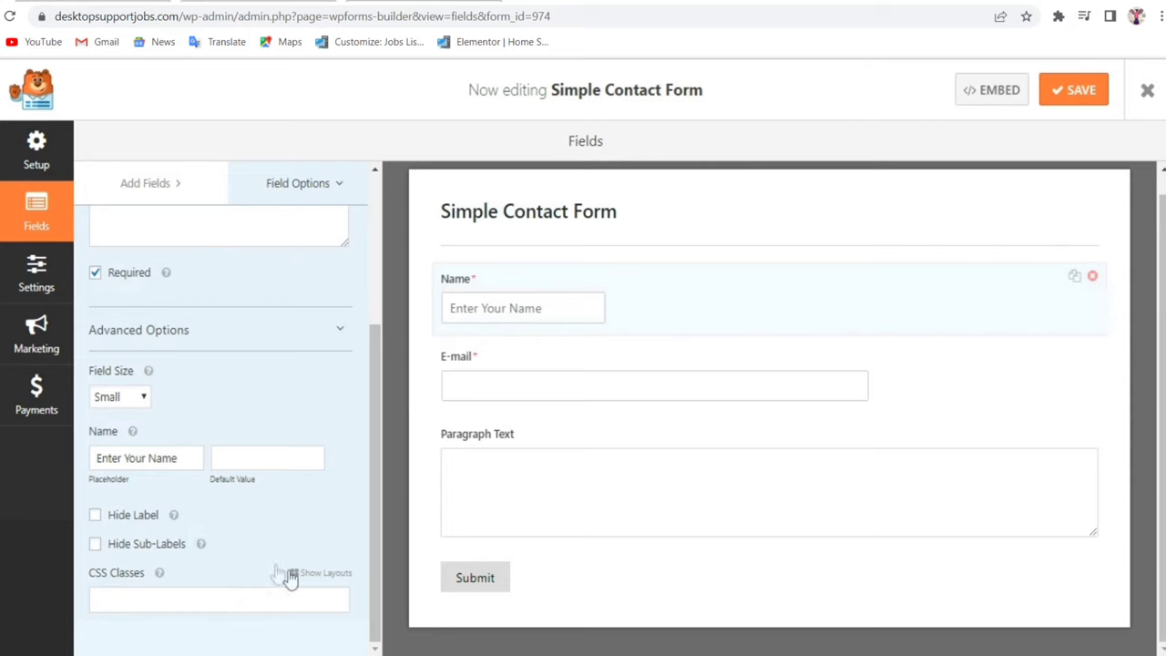
scroll(267, 569, up, 3)
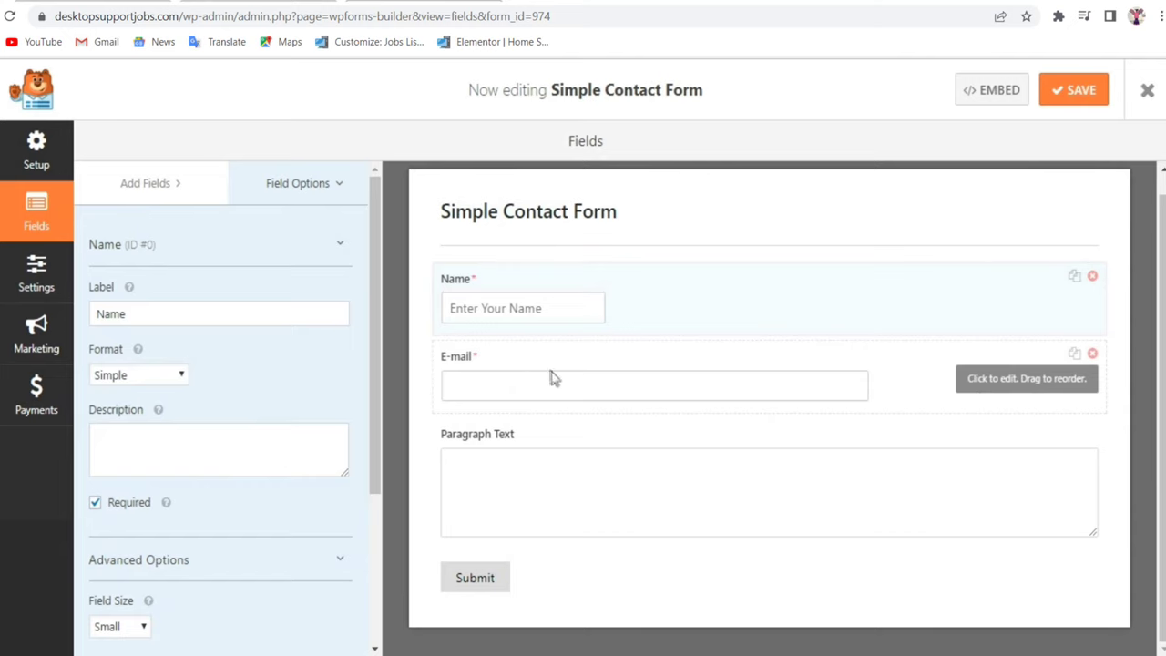
- Relabel the E-mail field 'Mail Address:', describe it 'Please Enter your Mail Address.', and enable email confirmation
click(1013, 392)
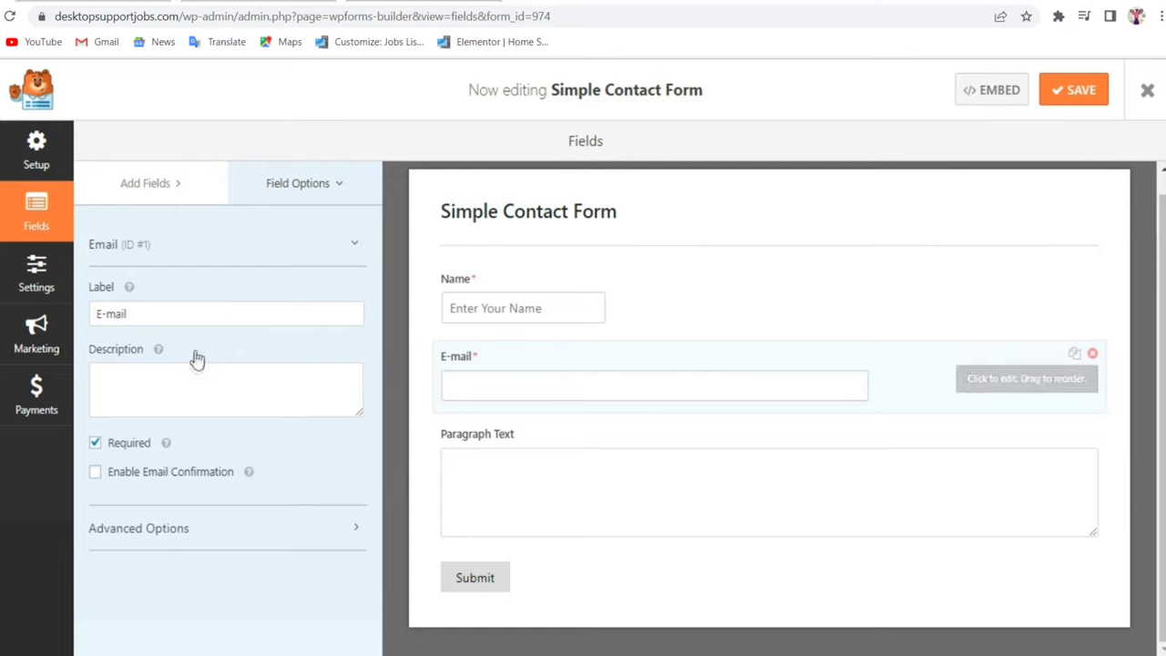
drag(179, 315, 64, 323)
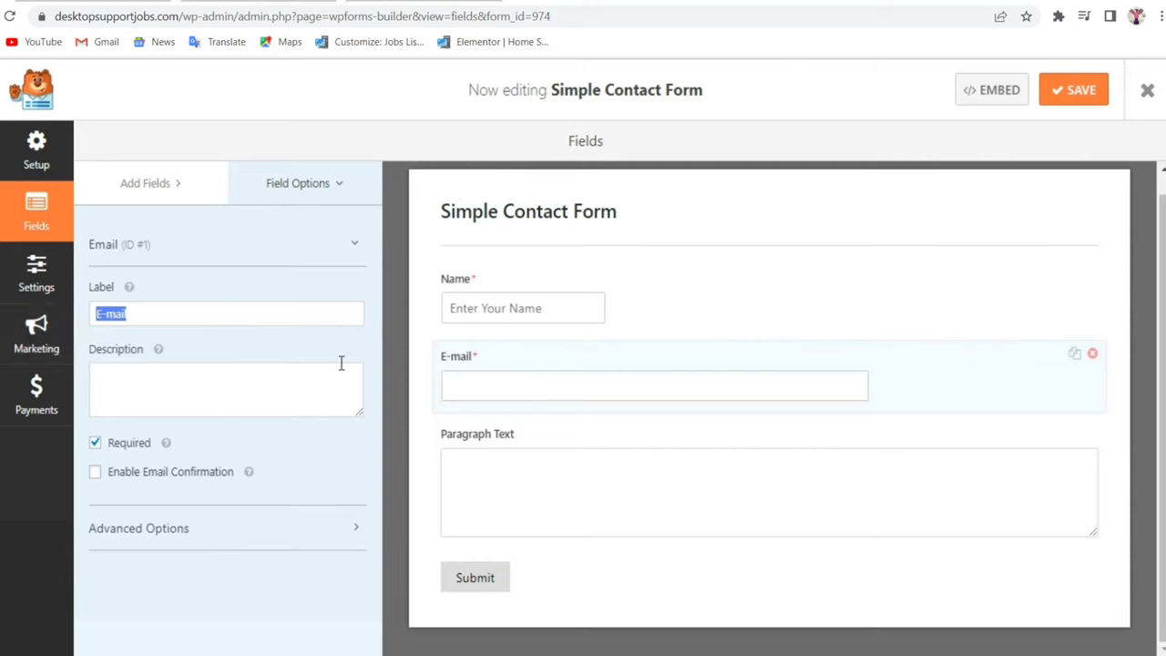
text(M)
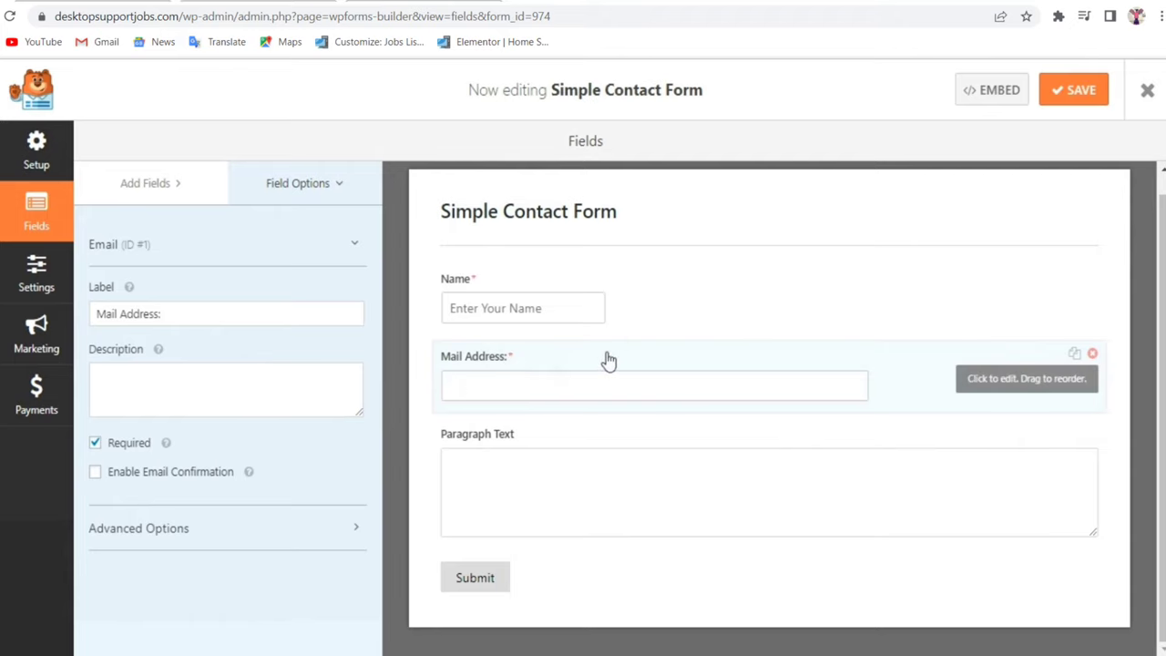
text(Please Enter your Mail Address.)
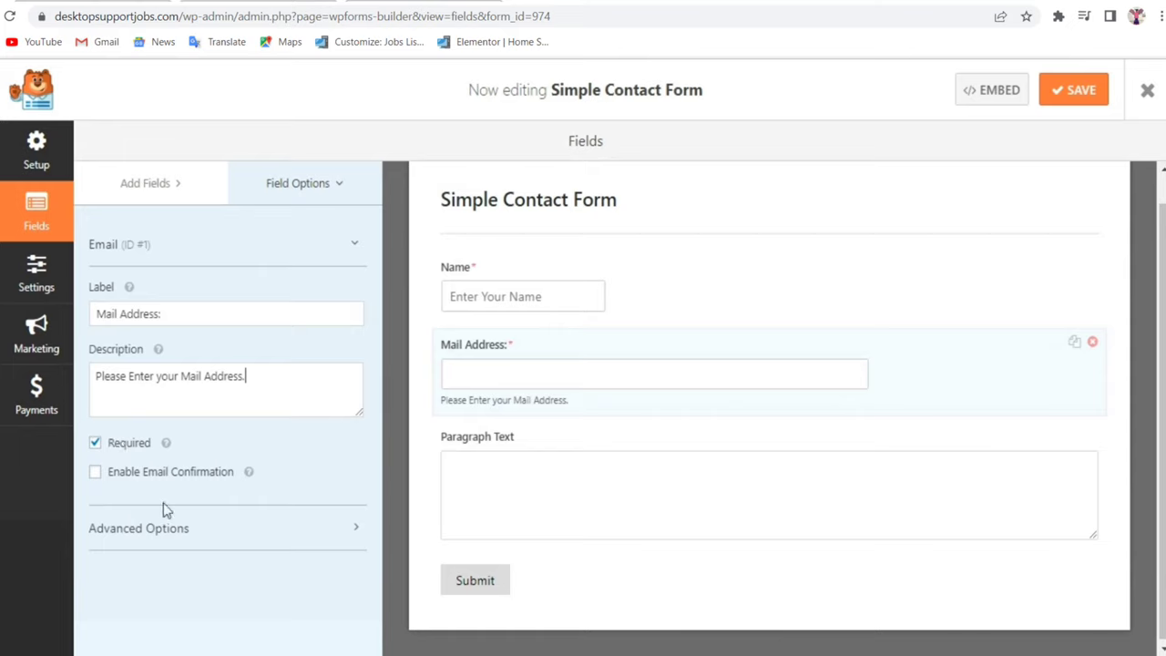
click(144, 481)
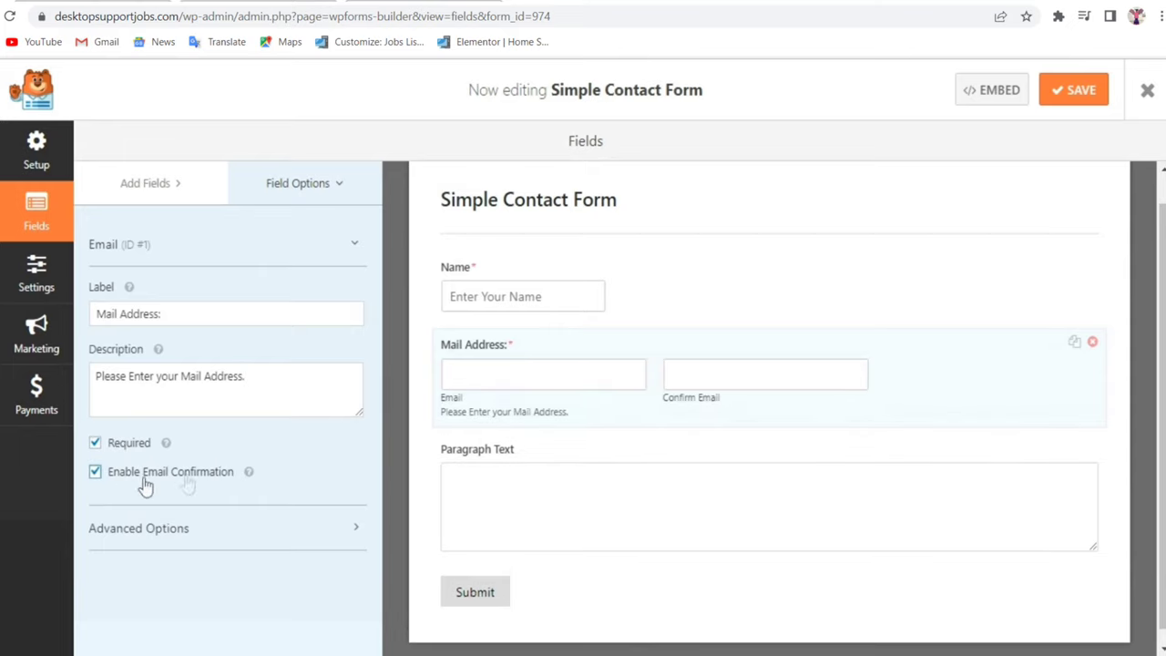
scroll(643, 460, down, 1)
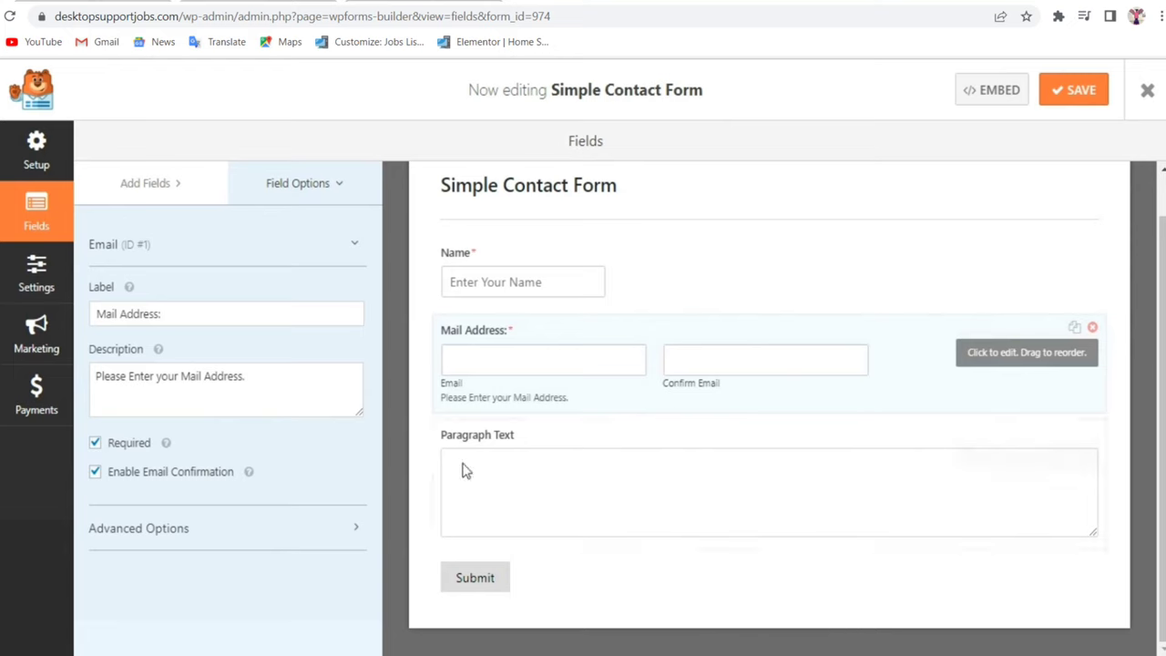
- Keep the email field size Medium and set its confirmation placeholder to 'Enter Code Here'
click(238, 546)
scroll(322, 507, down, 2)
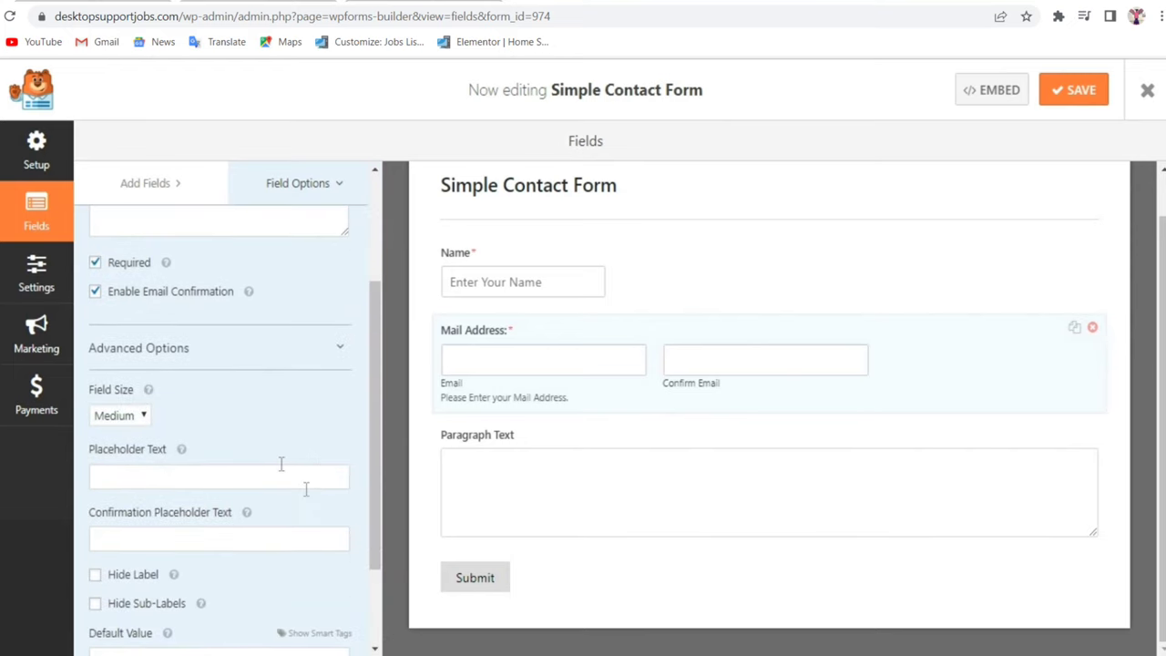
click(132, 420)
click(243, 422)
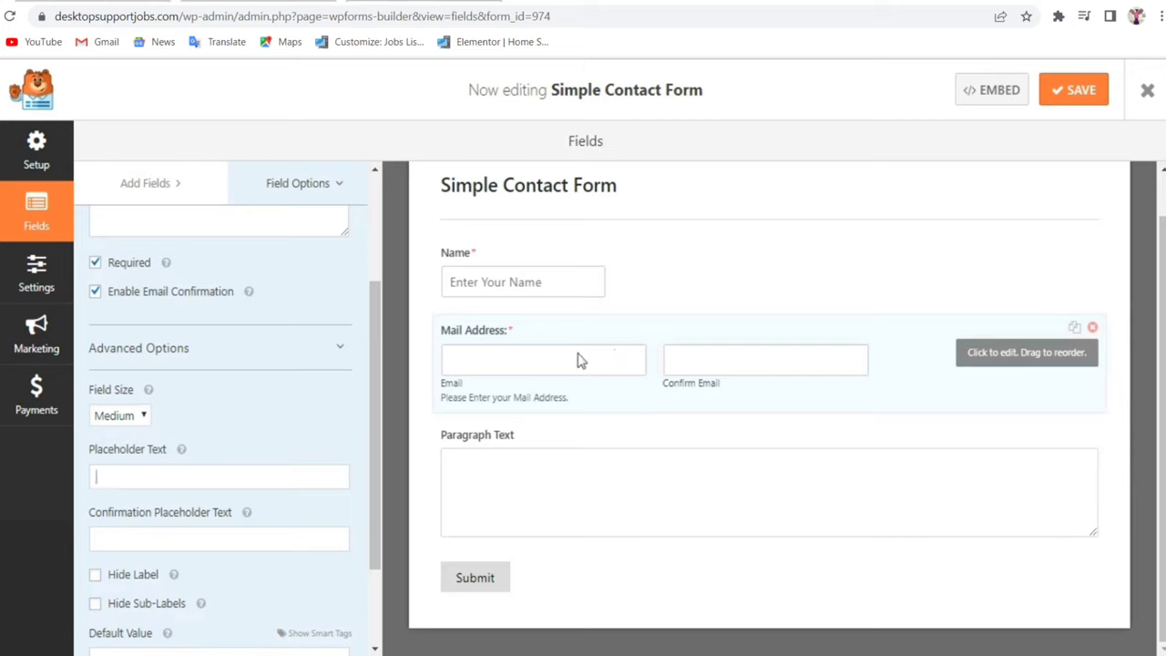
click(300, 538)
text(Enter Code H)
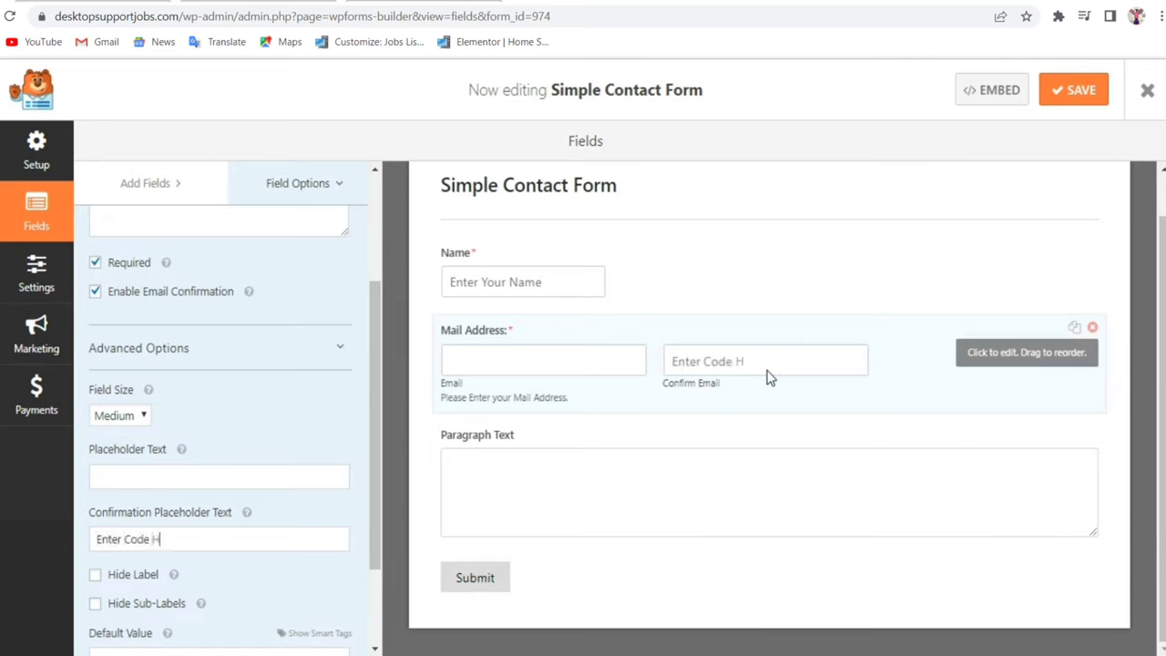
text(er)
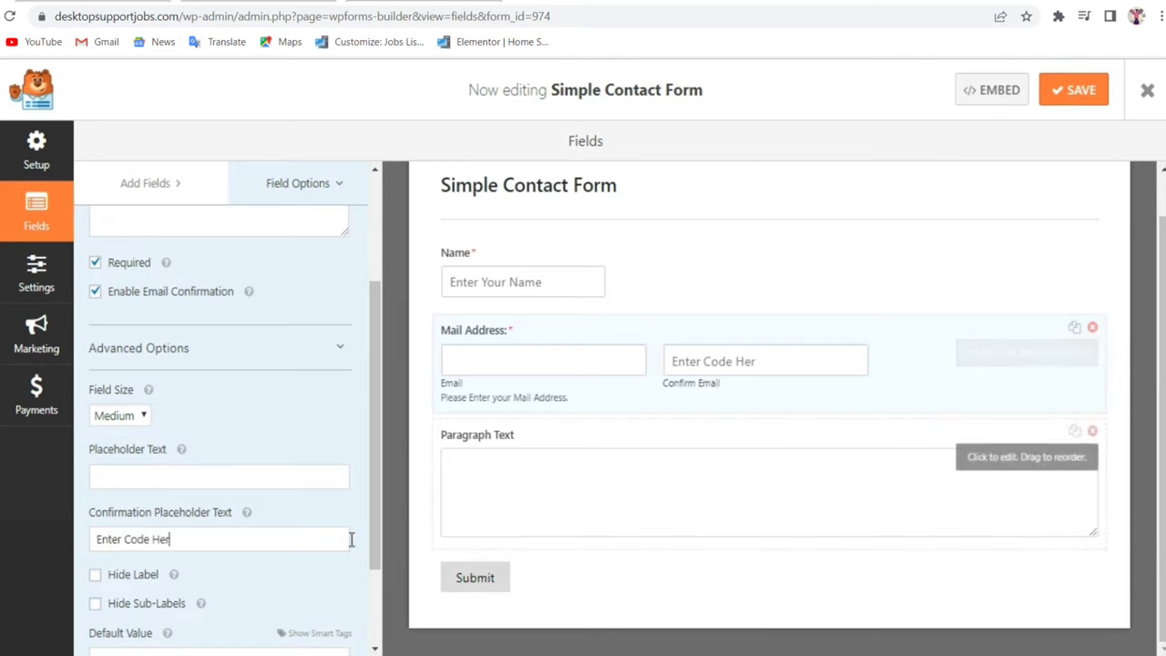
text(e)
scroll(253, 565, down, 2)
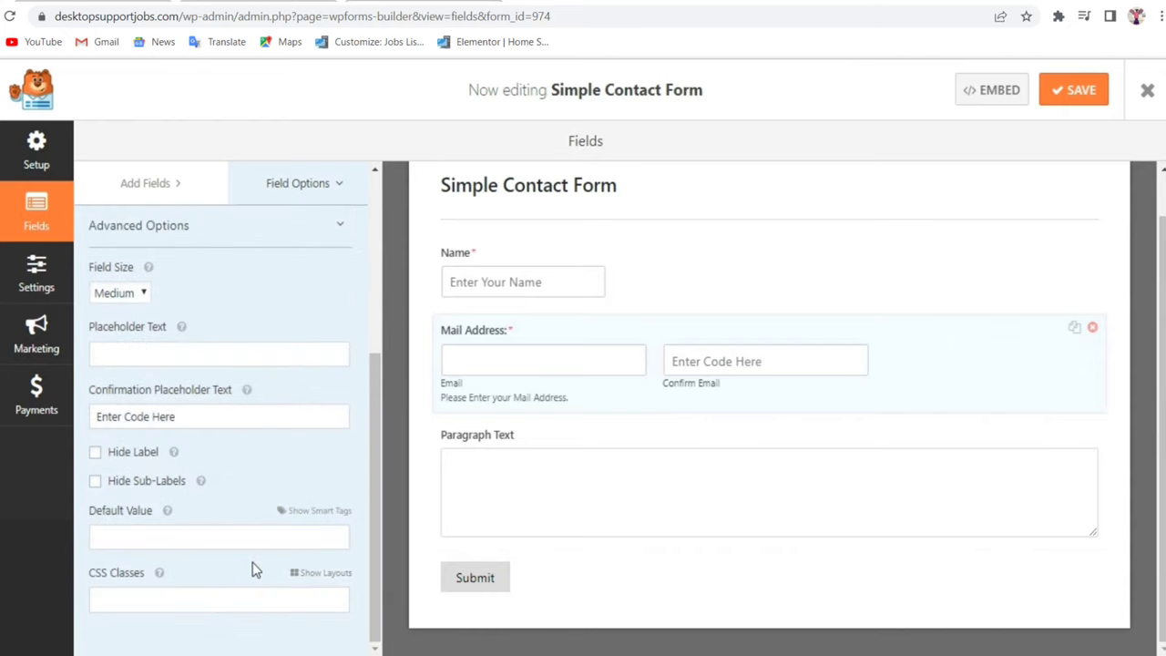
scroll(255, 570, up, 4)
scroll(252, 570, down, 3)
scroll(218, 584, up, 3)
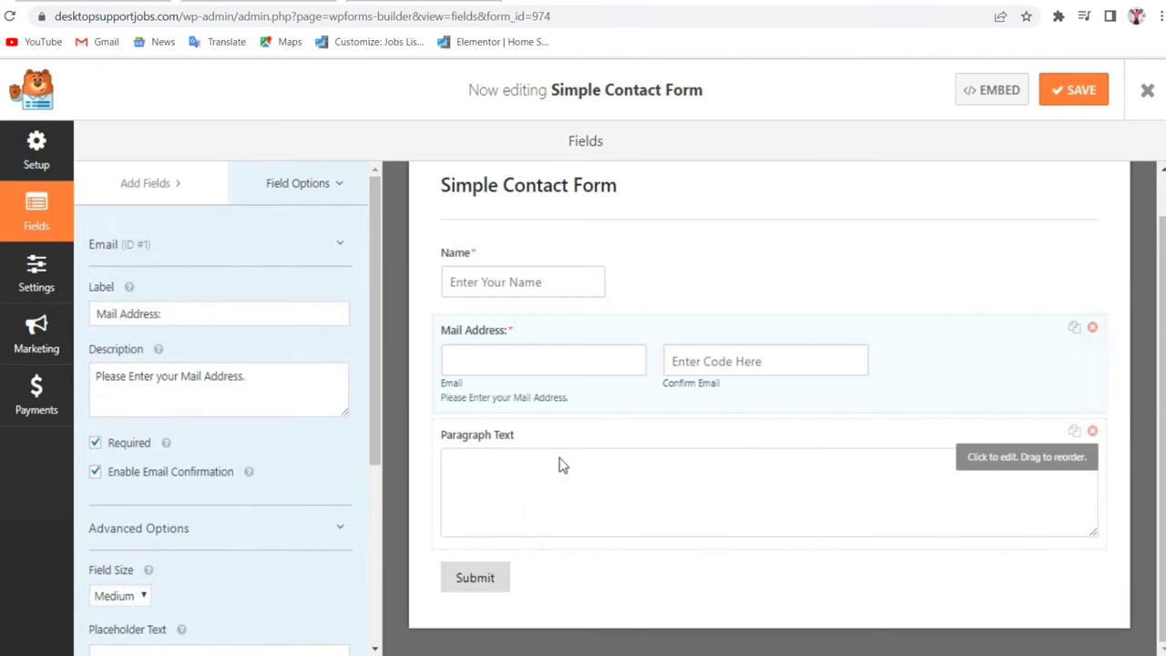
- Rename the Paragraph Text field 'Enter Your Message' and make it required
click(539, 435)
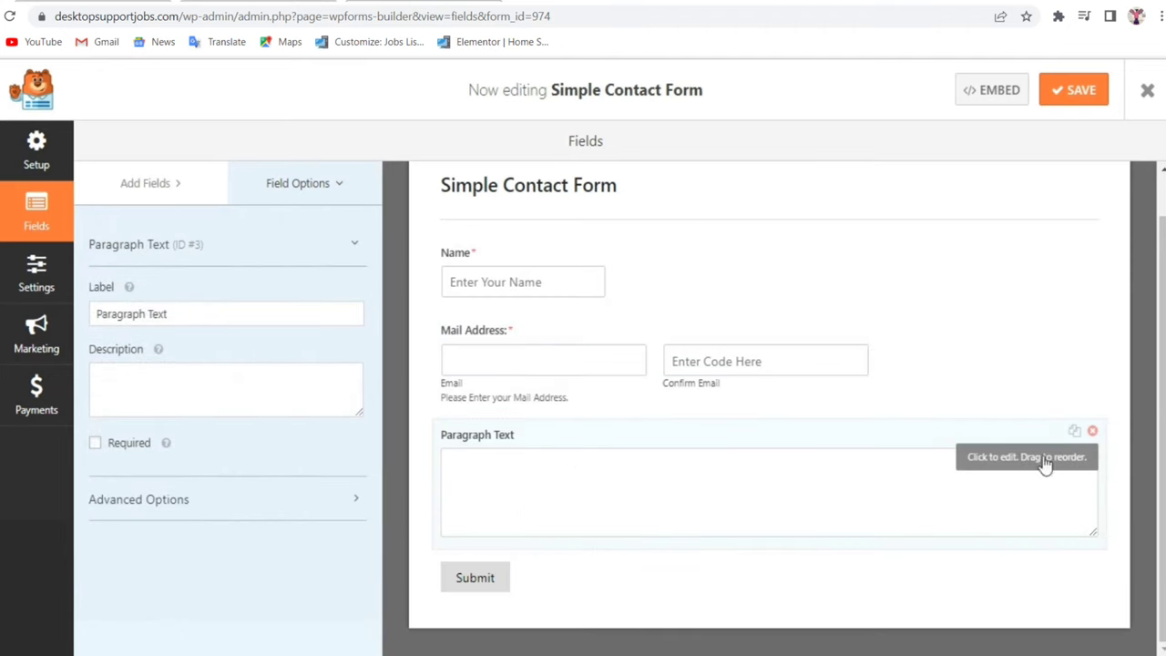
triple_click(148, 314)
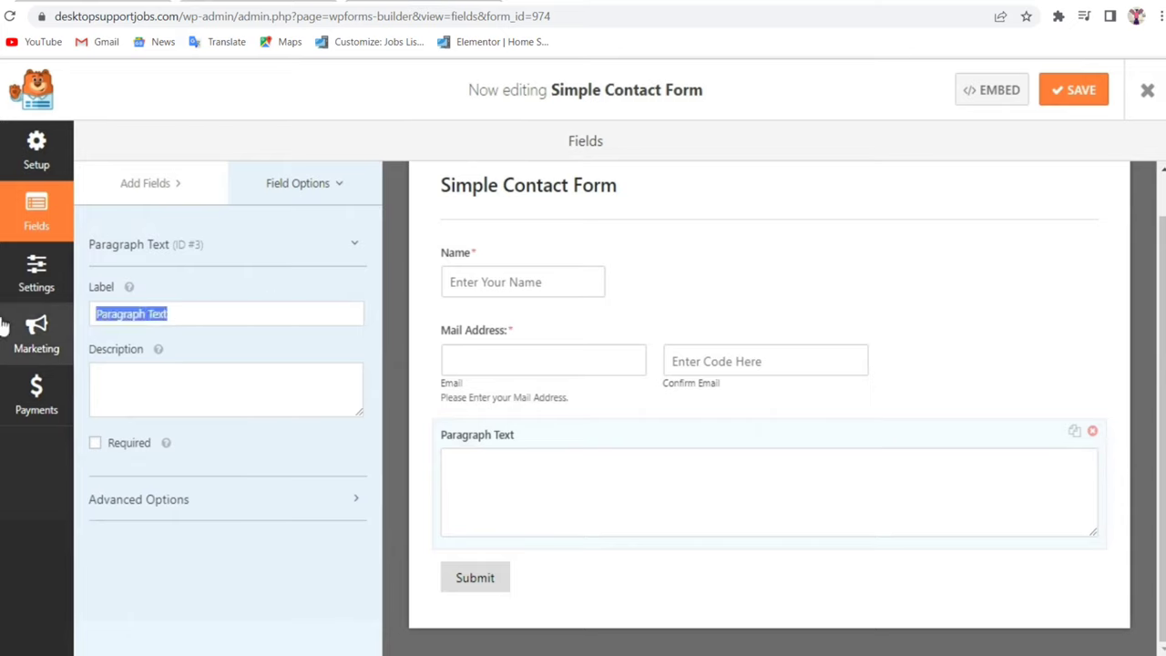
text(Enter Your Message)
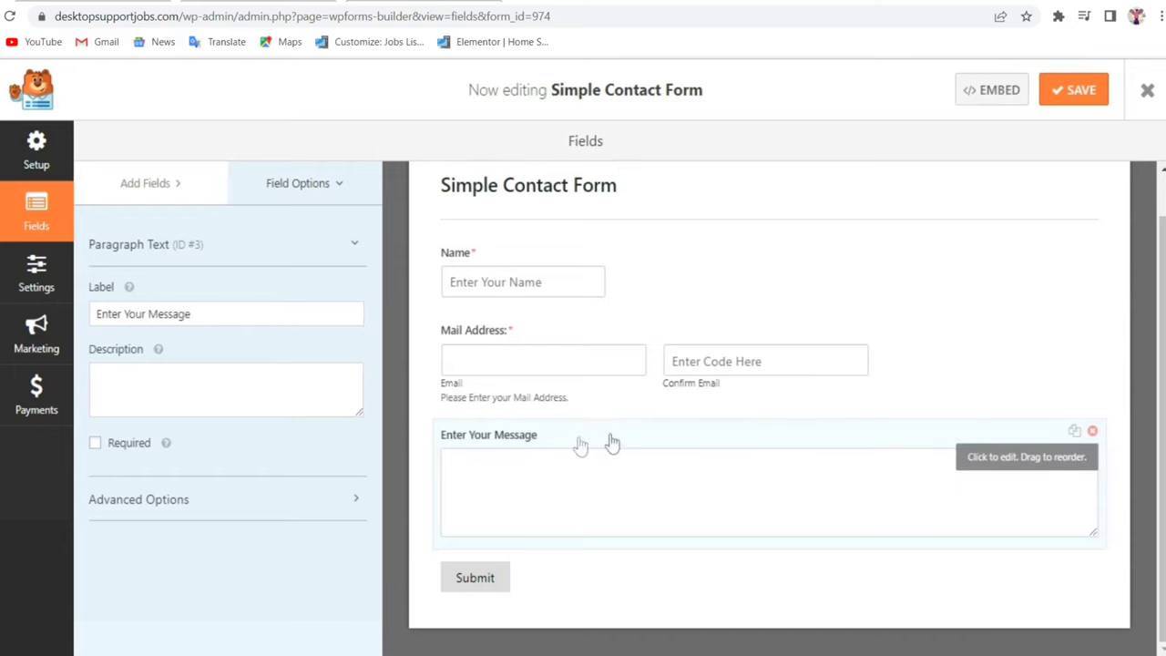
click(113, 451)
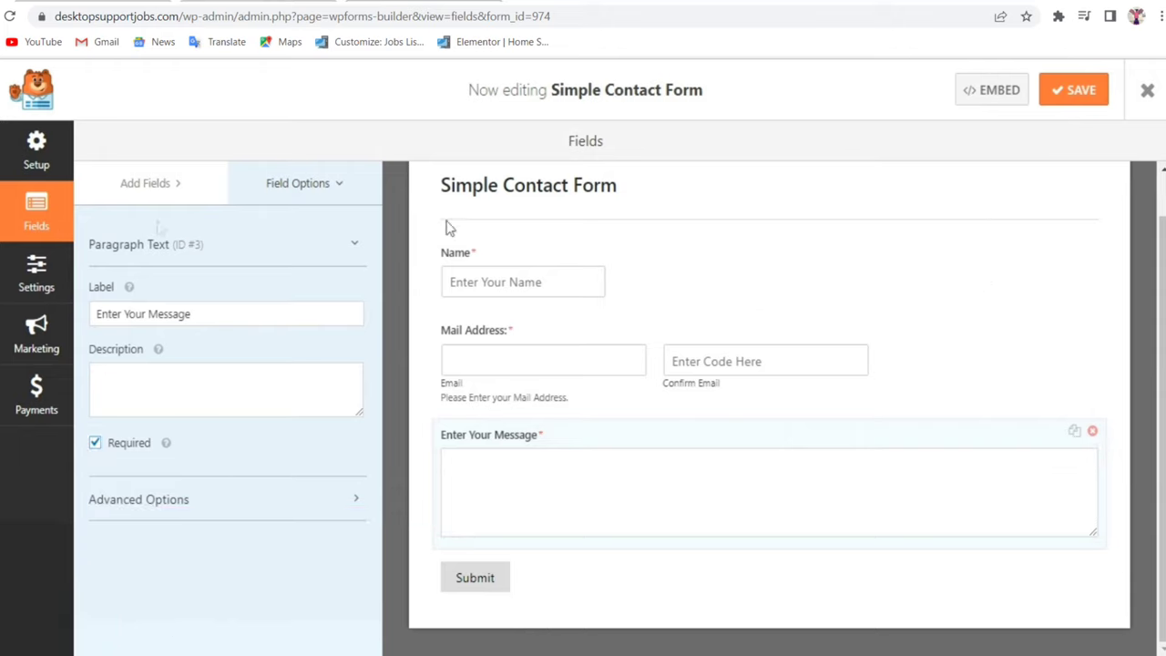
click(146, 184)
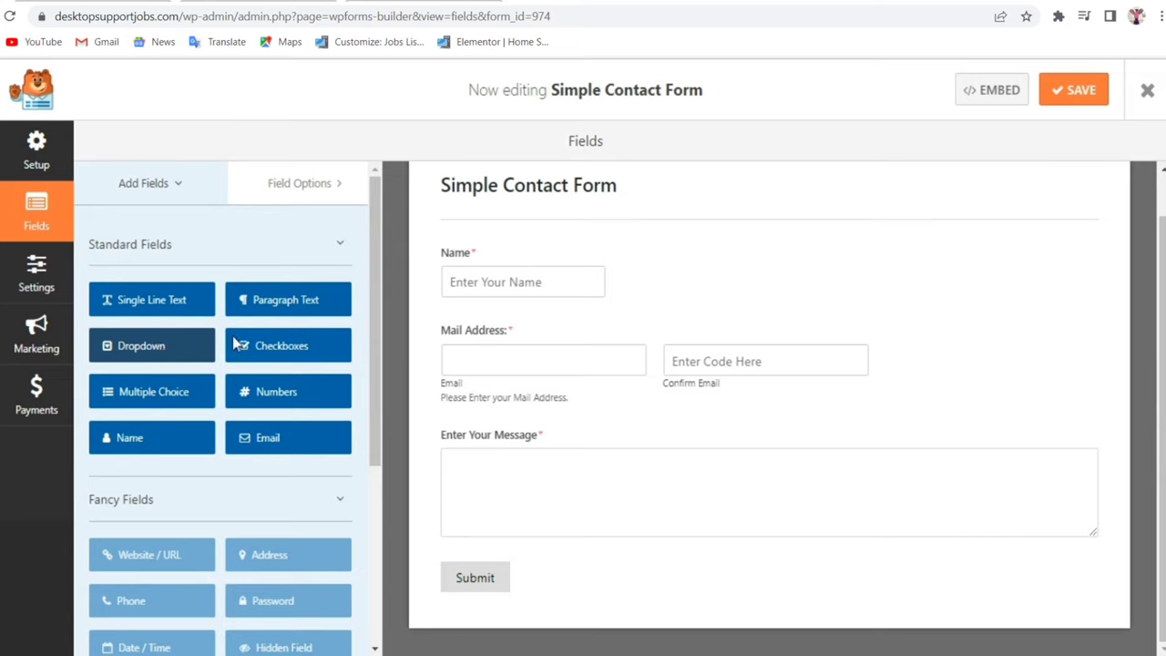
- Add a 'How did you hear about us' dropdown below Mail Address with an empty fourth choice
drag(234, 342, 628, 446)
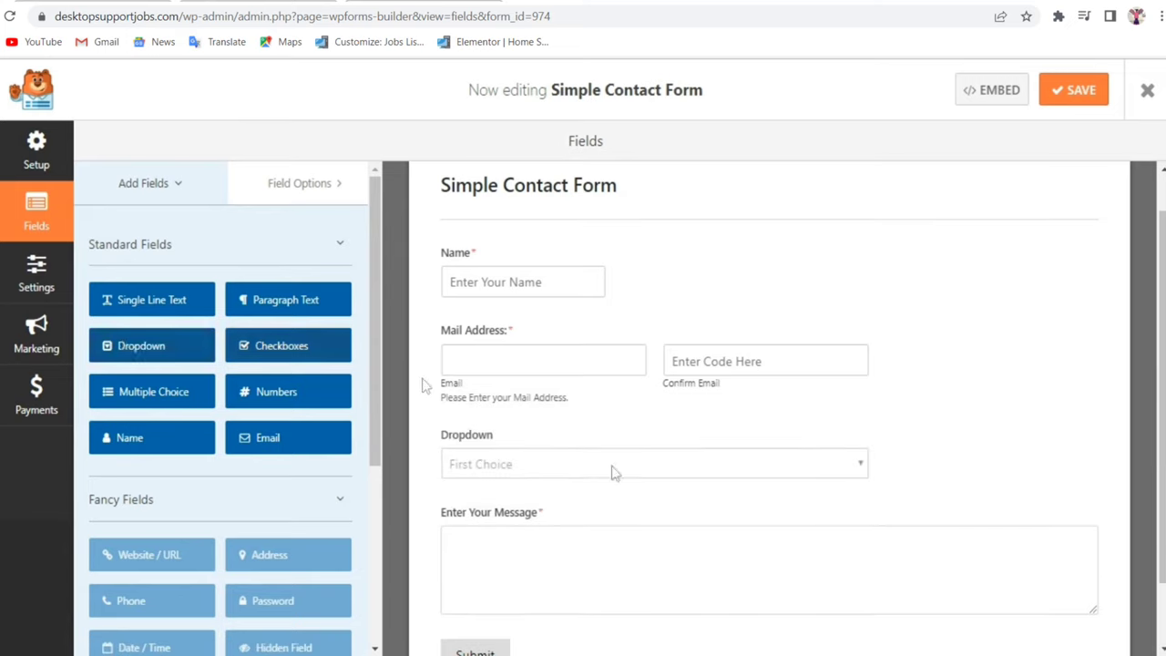
click(501, 445)
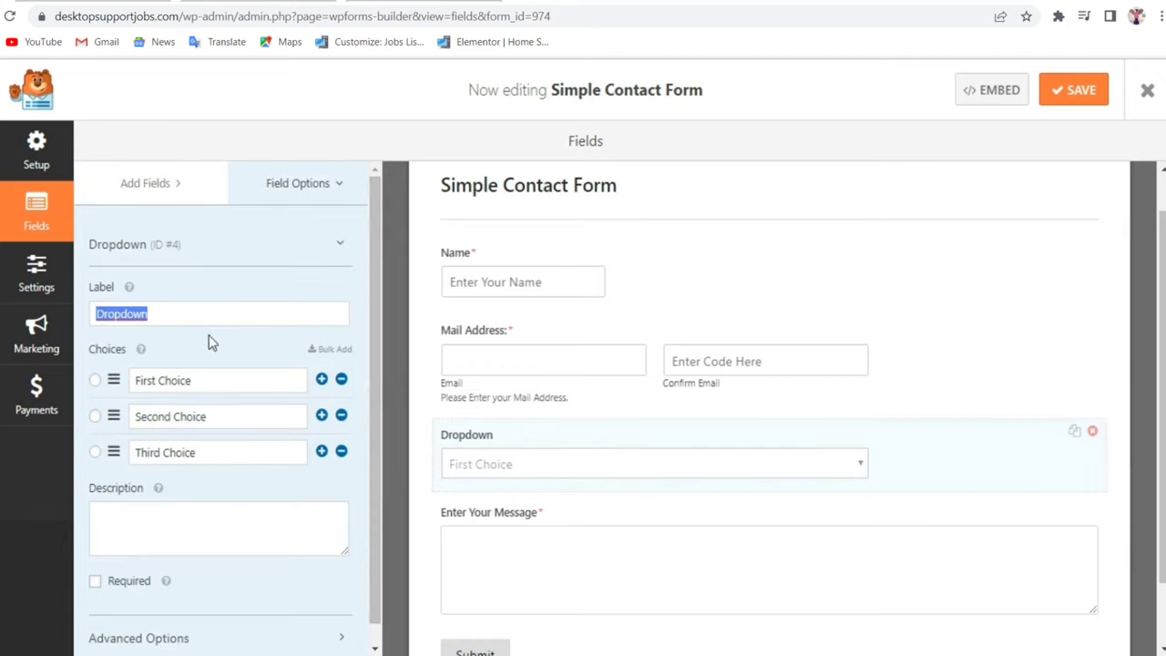
text(How did you he)
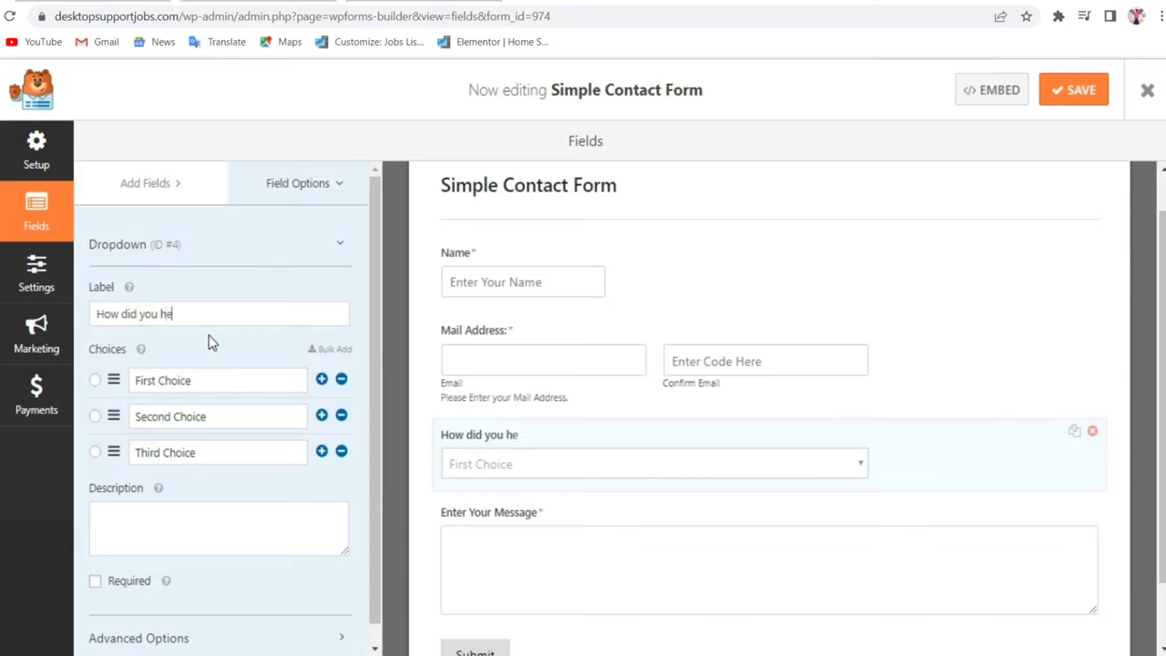
text(ar about us)
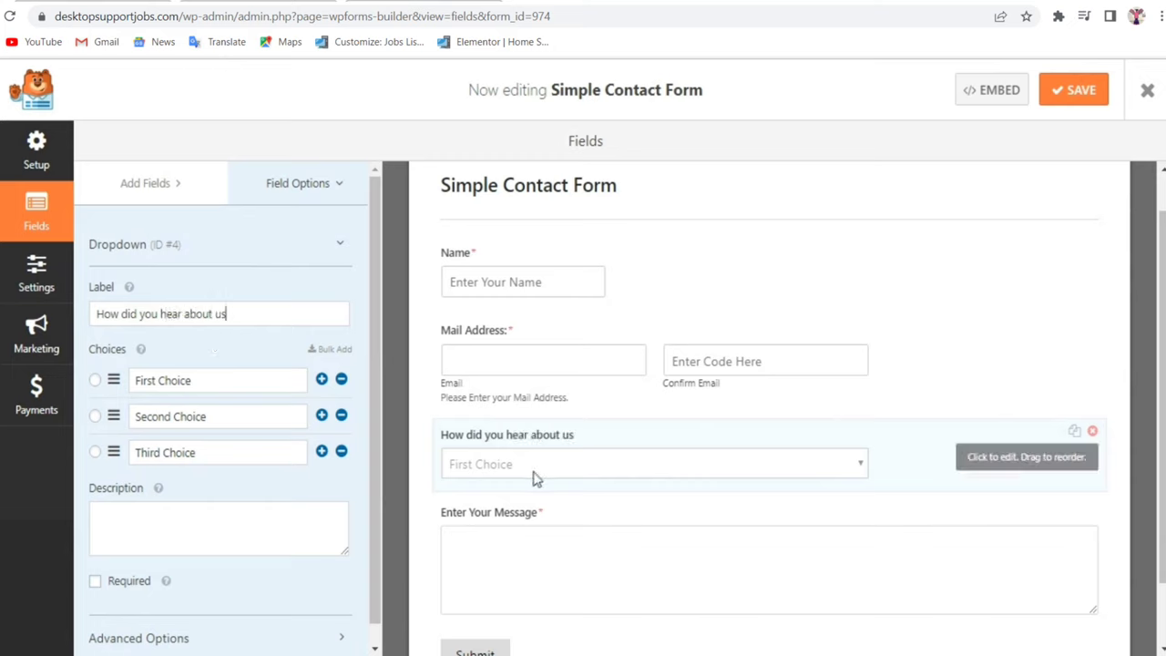
drag(192, 382, 82, 395)
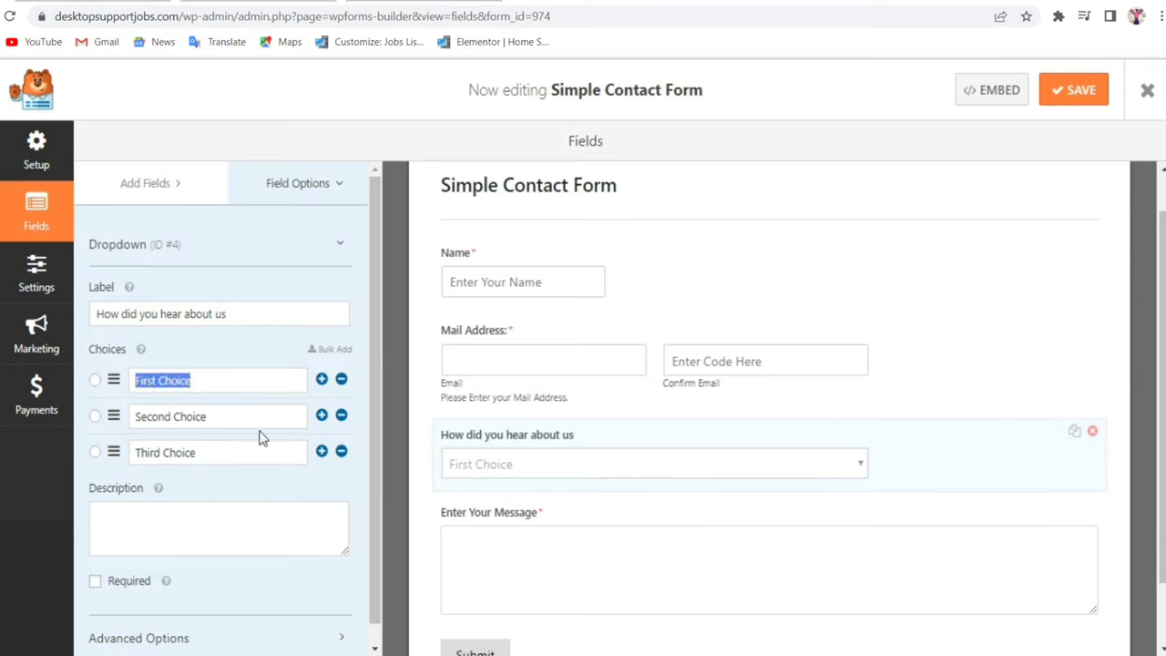
click(324, 461)
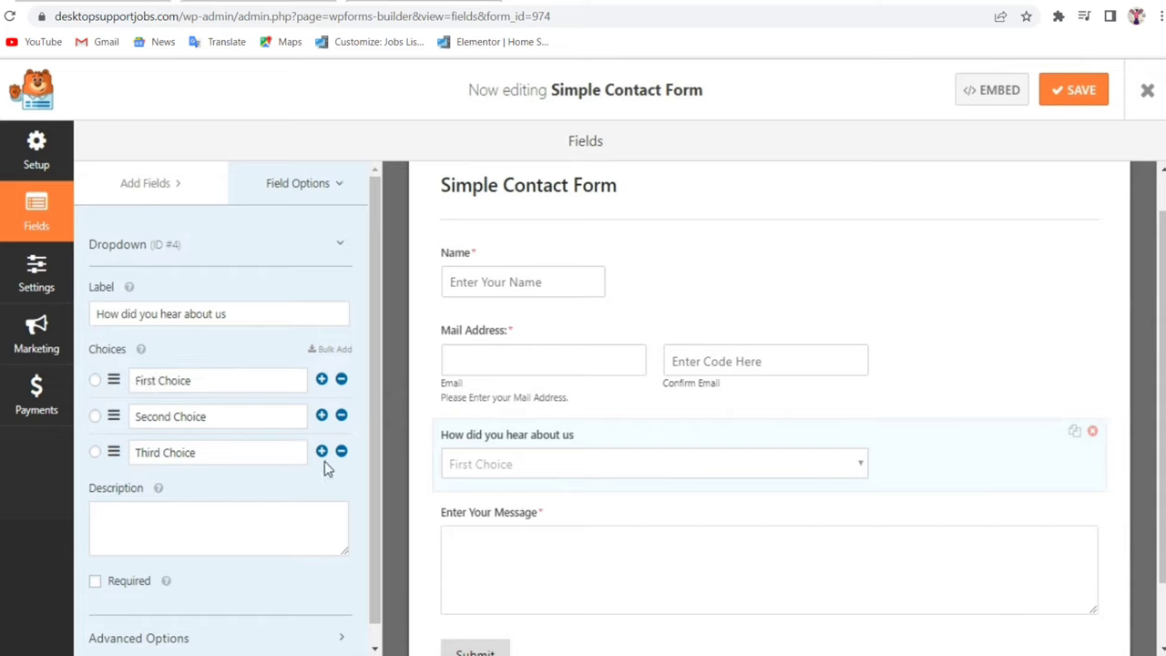
click(321, 452)
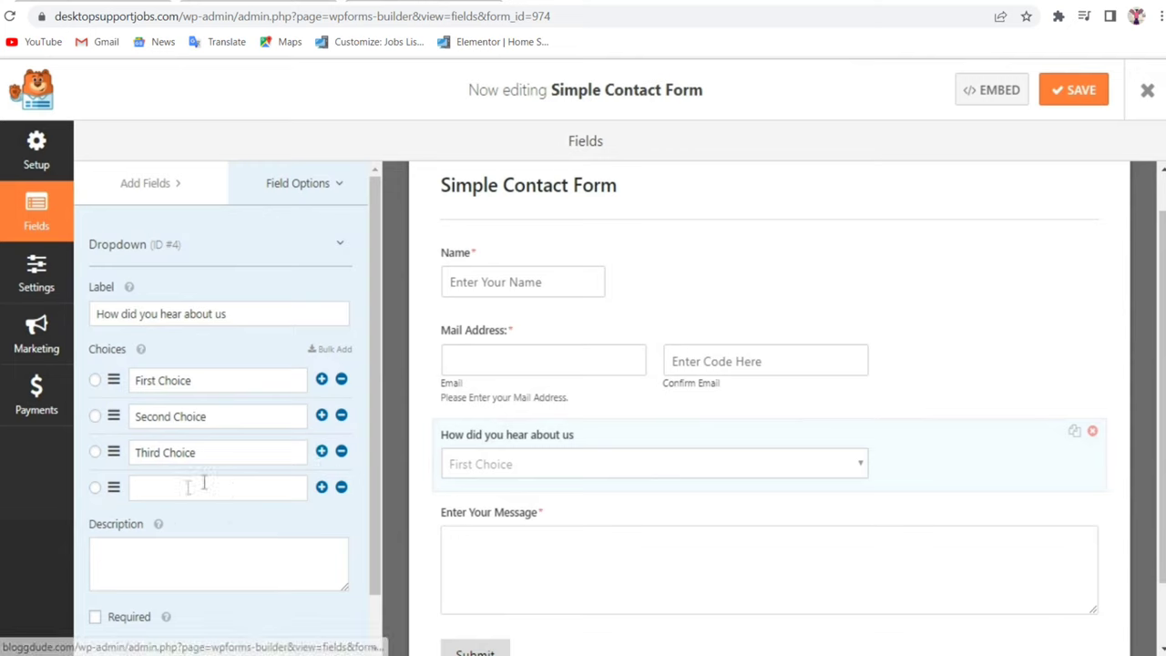
- Rename the dropdown choices to Google, YouTube and Word of Mouth
drag(213, 382, 114, 381)
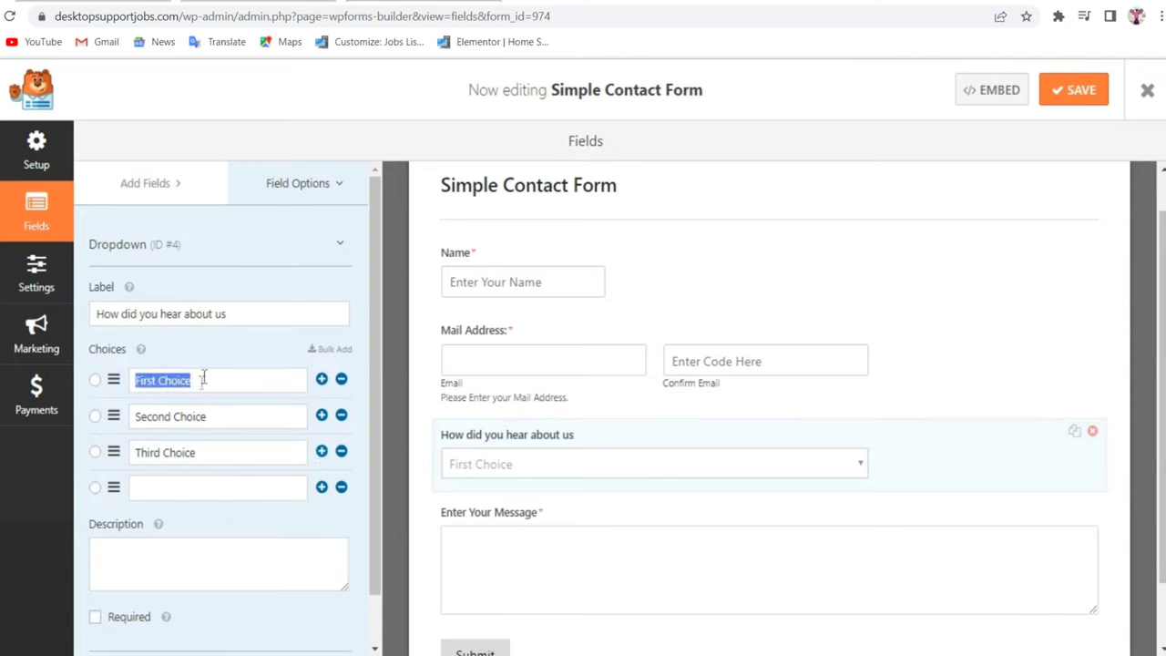
text(Google)
drag(231, 411, 111, 417)
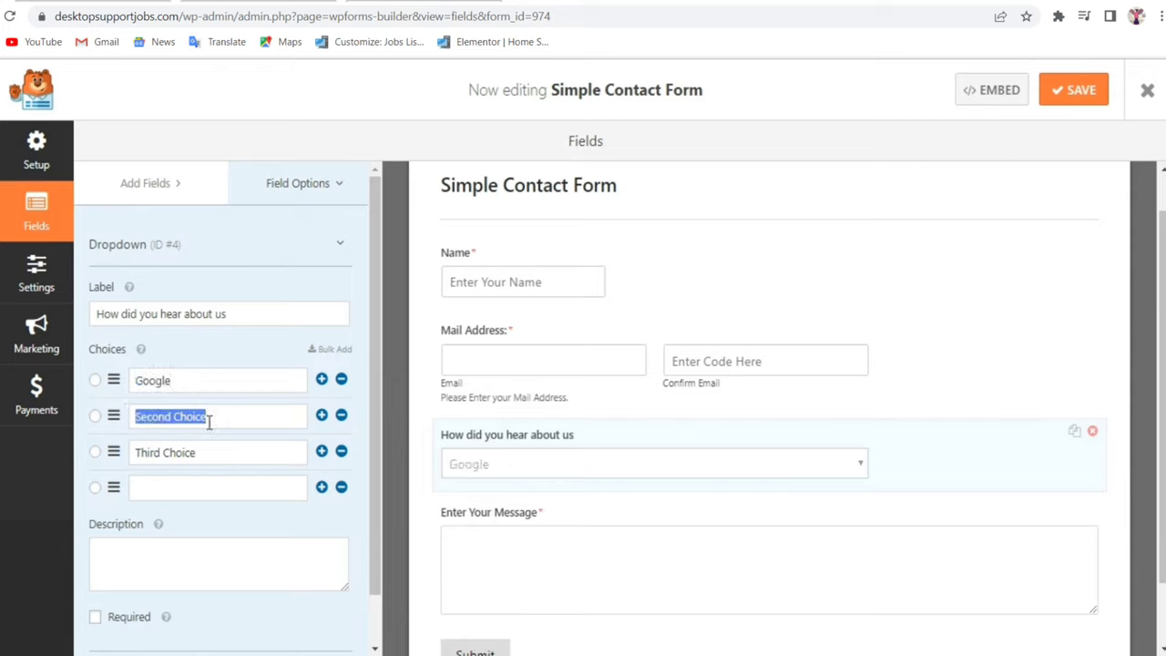
text(YouTube)
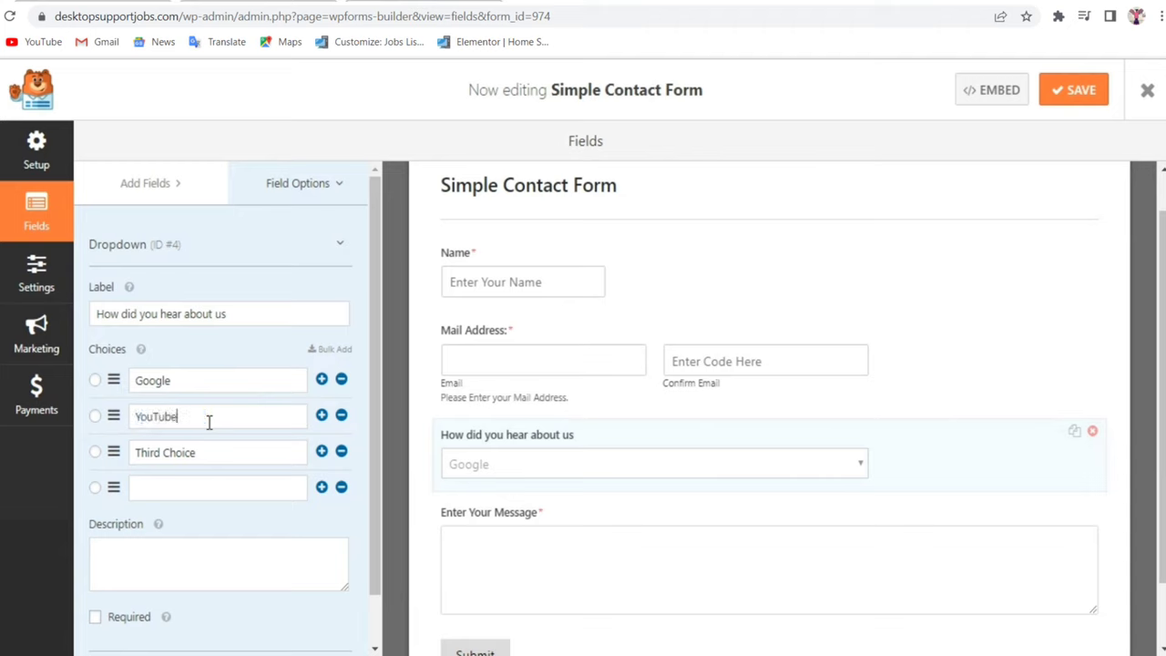
drag(222, 449, 84, 464)
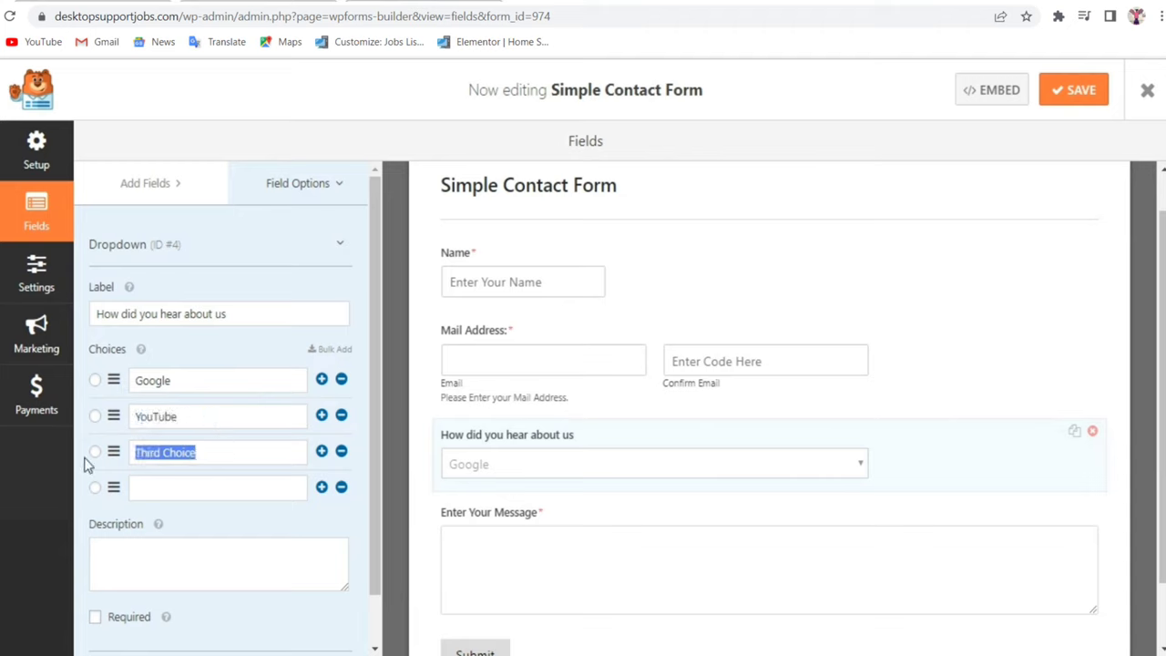
text(Word of Mouth)
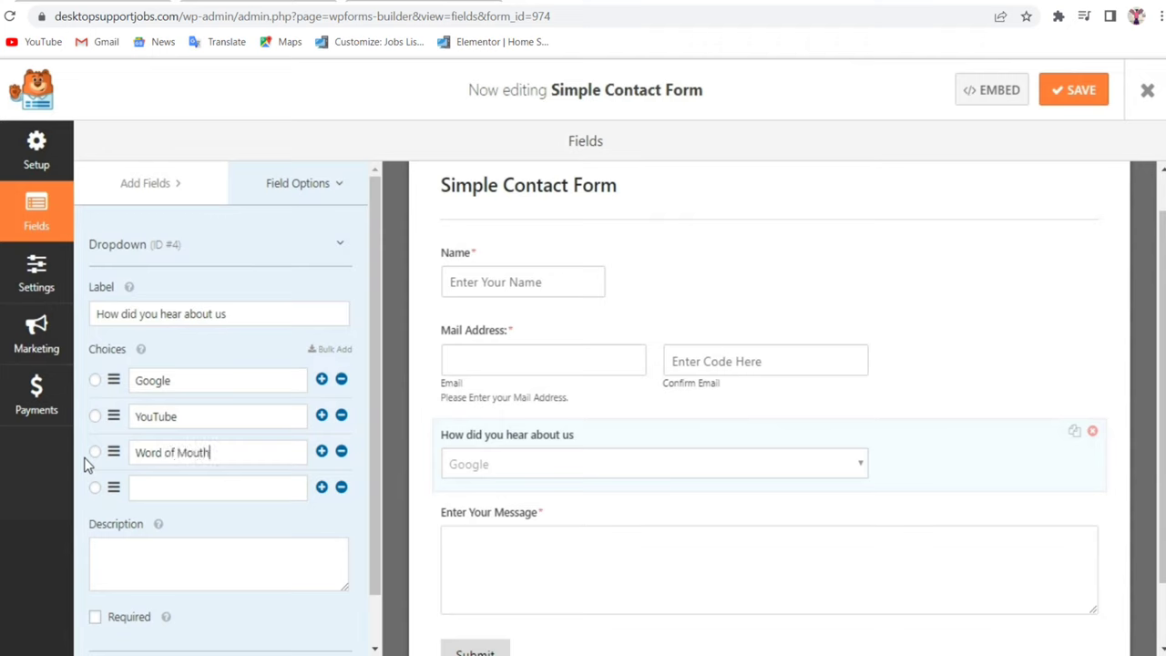
key(Tab)
- Make Other the dropdown's default choice
scroll(338, 477, down, 1)
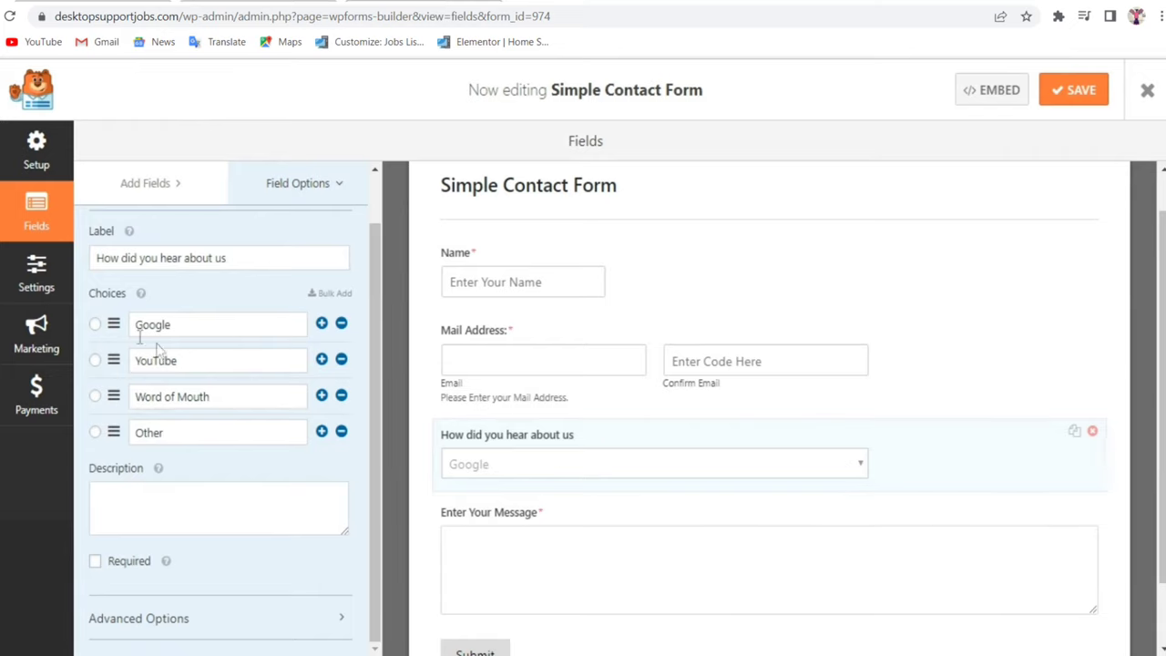
click(95, 360)
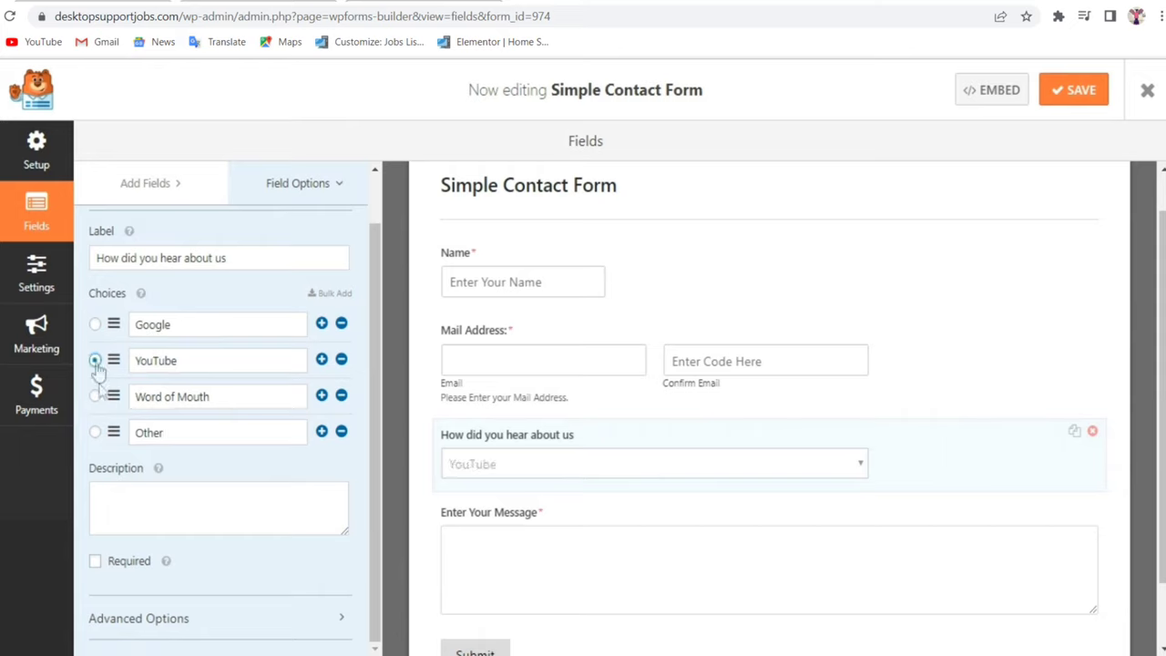
click(95, 325)
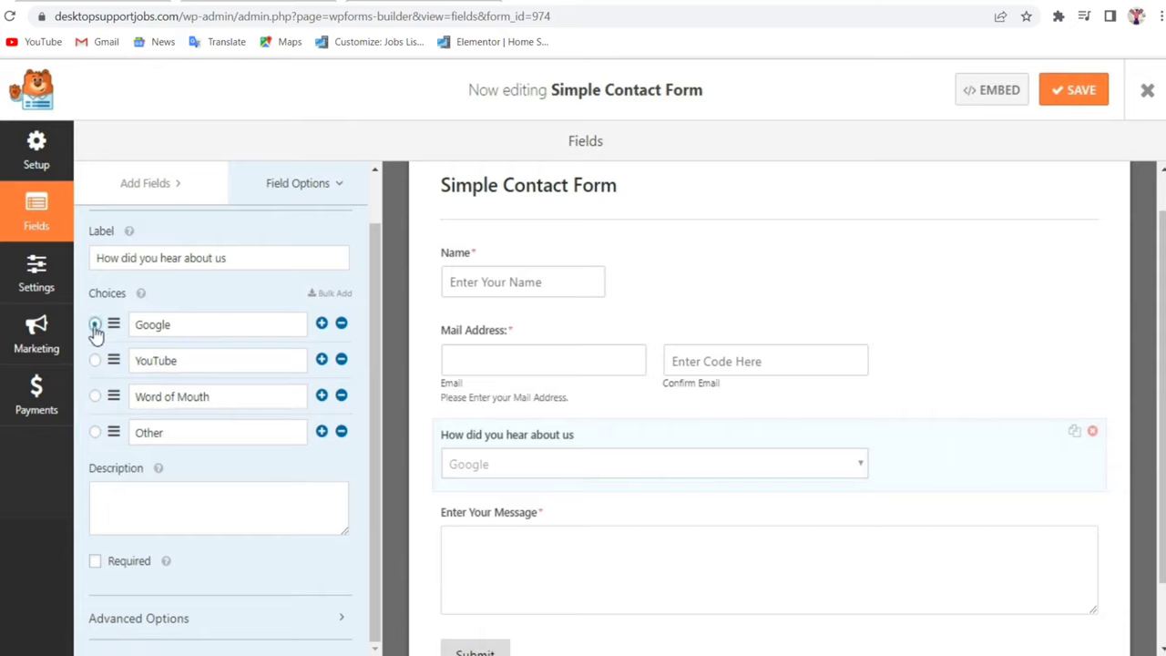
click(95, 360)
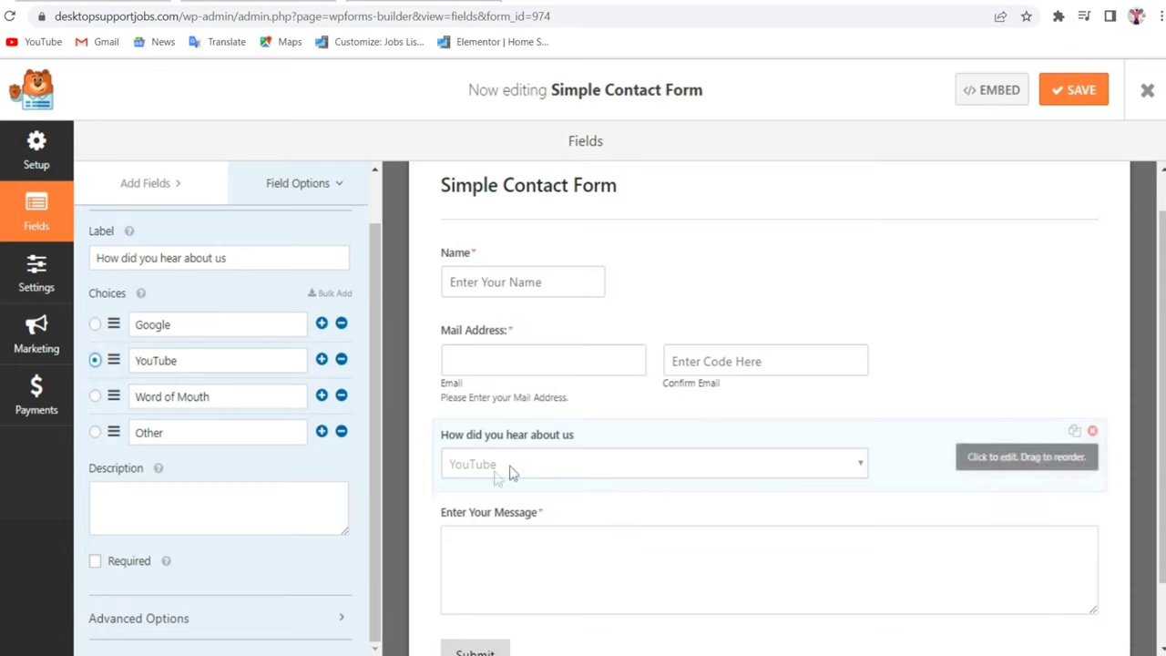
click(95, 432)
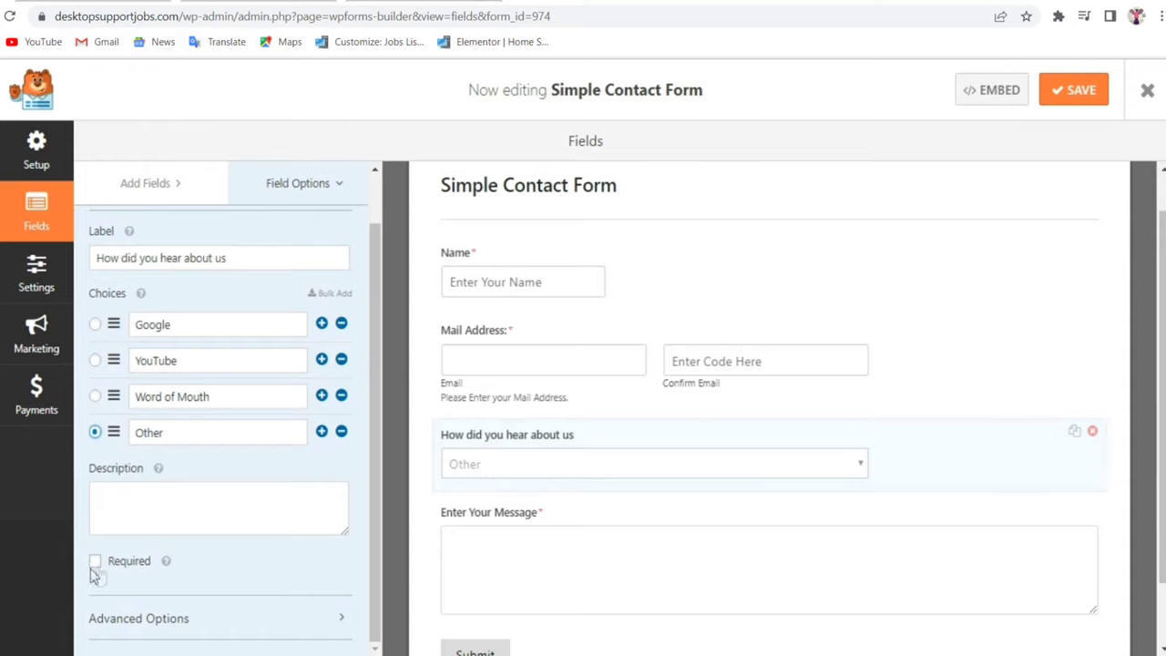
scroll(127, 529, up, 1)
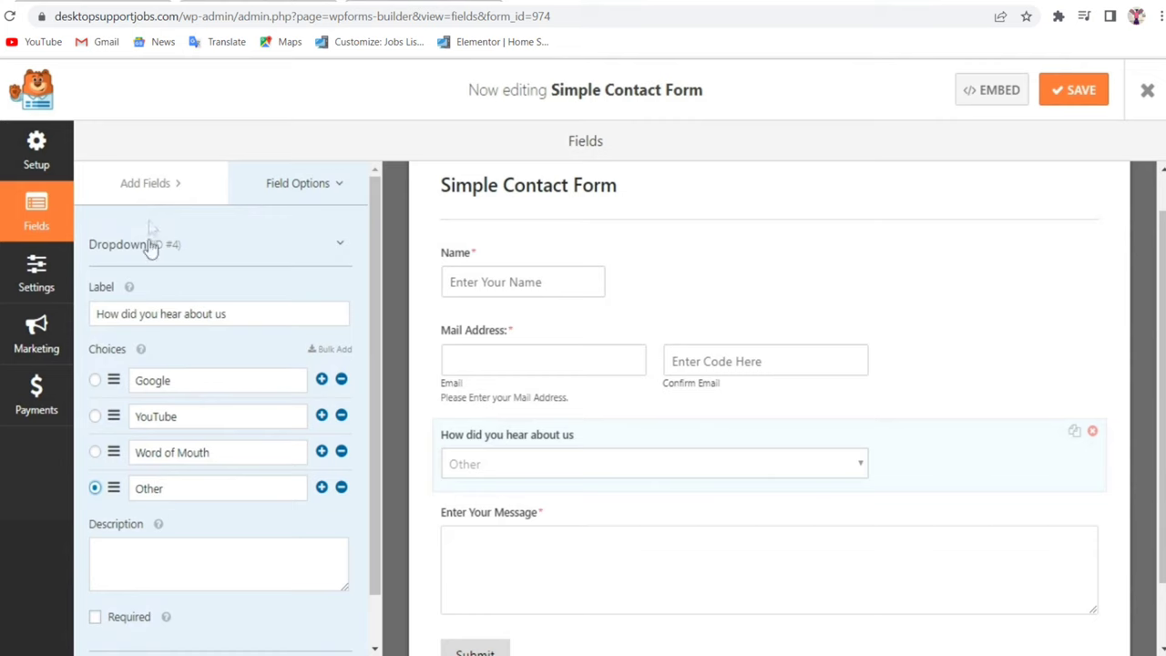
- Try adding a File Upload field from Fancy Fields, then dismiss the PRO-only notice
click(150, 186)
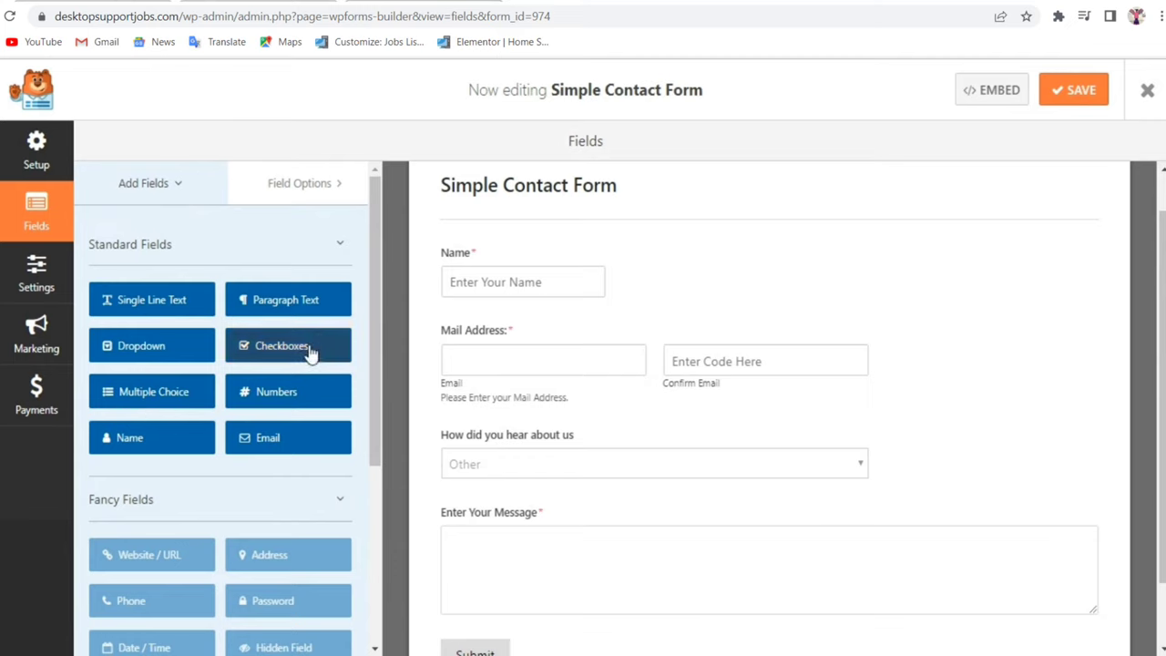
scroll(189, 472, down, 2)
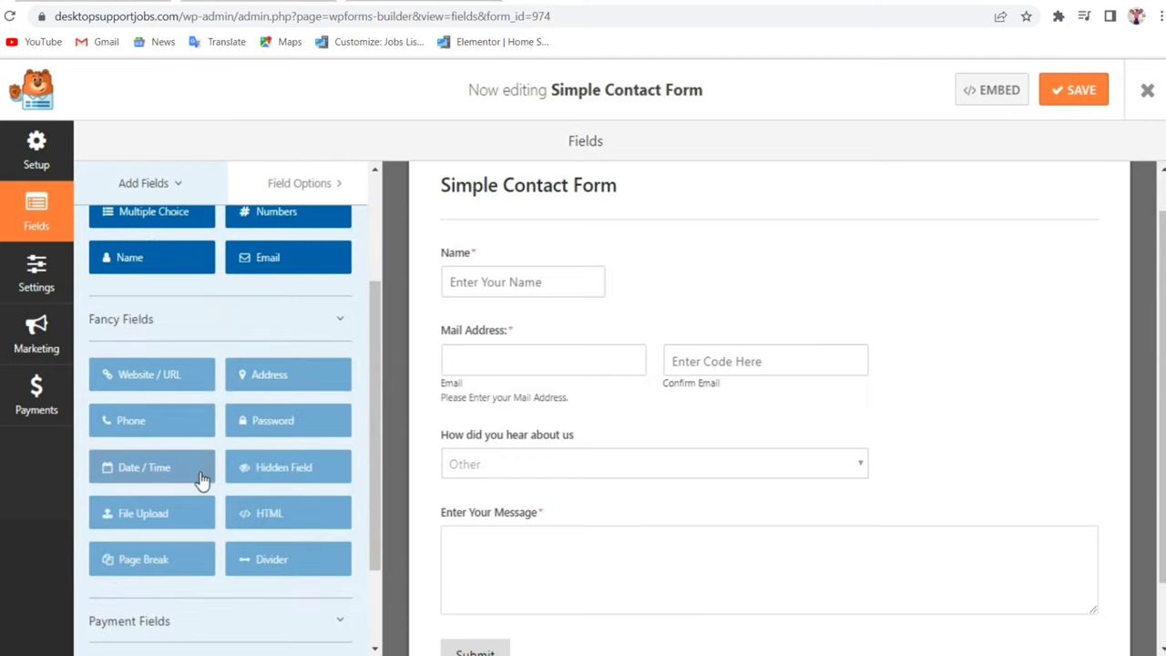
click(156, 332)
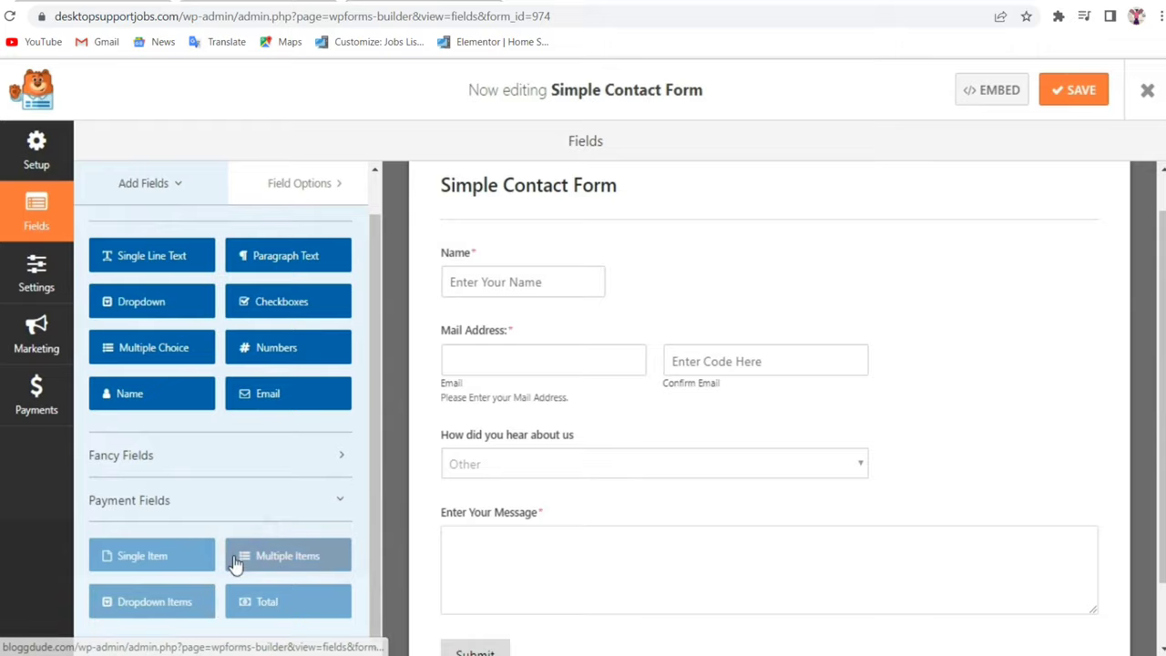
scroll(242, 531, up, 1)
scroll(244, 533, down, 1)
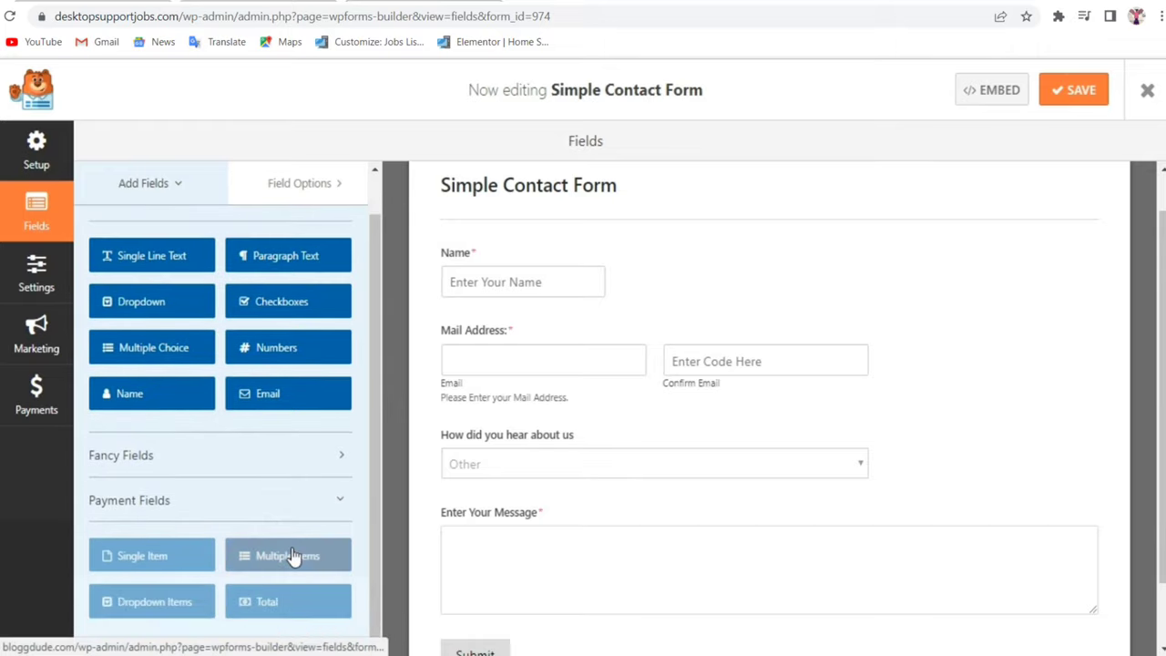
click(156, 460)
scroll(271, 499, down, 5)
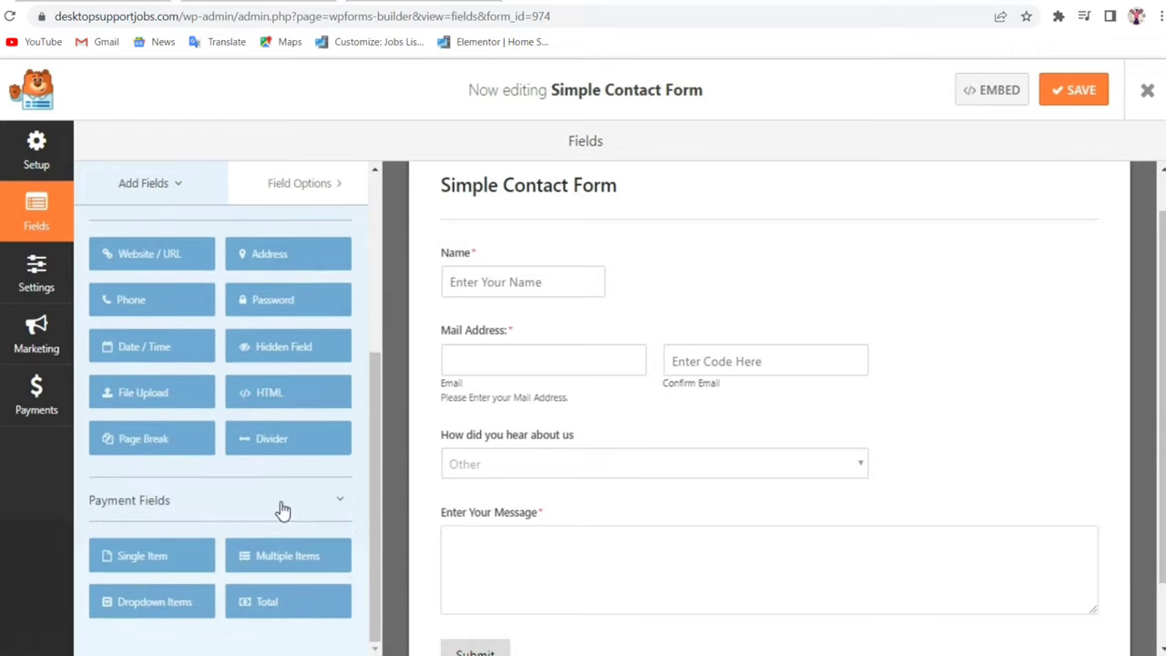
click(185, 392)
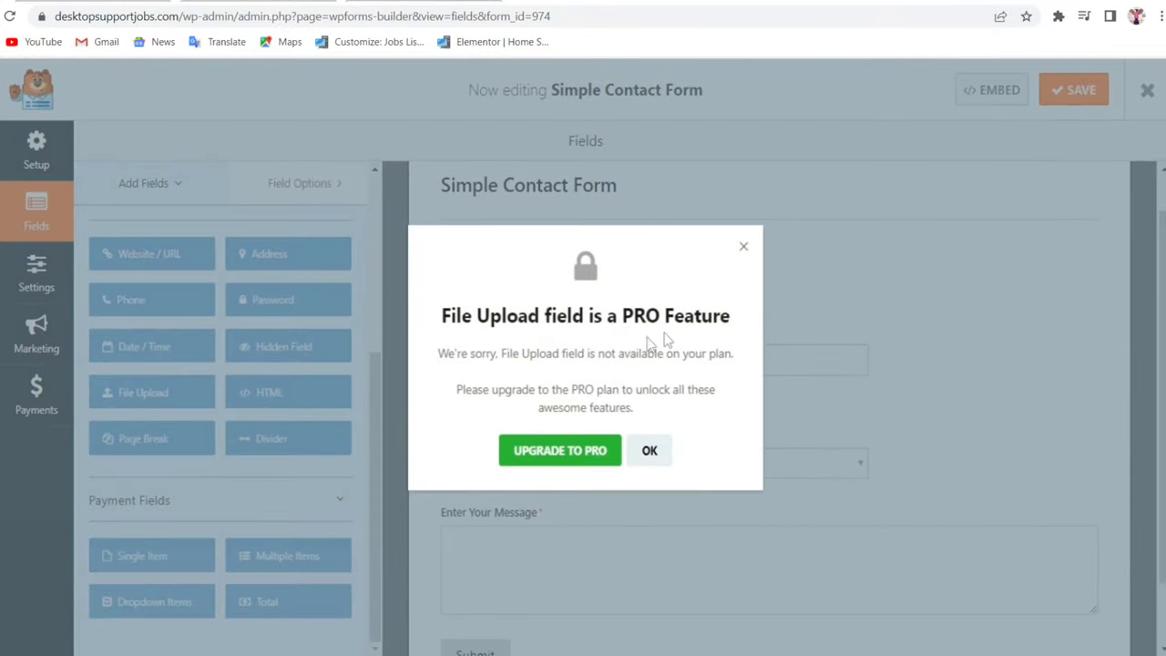
click(745, 250)
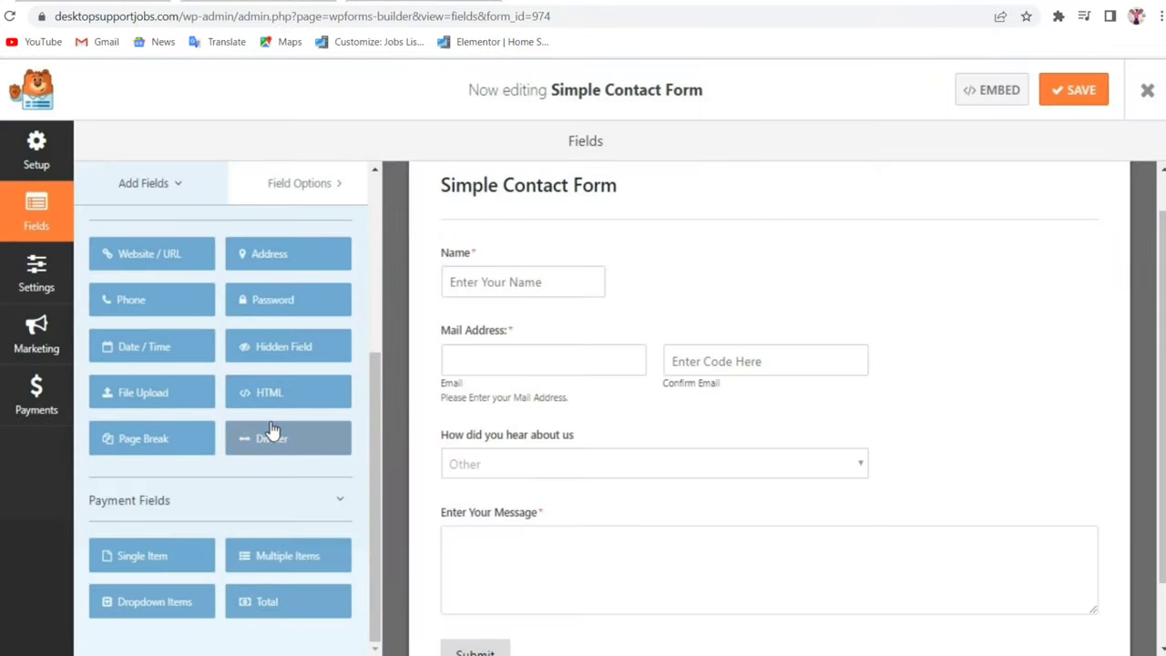
scroll(294, 438, up, 3)
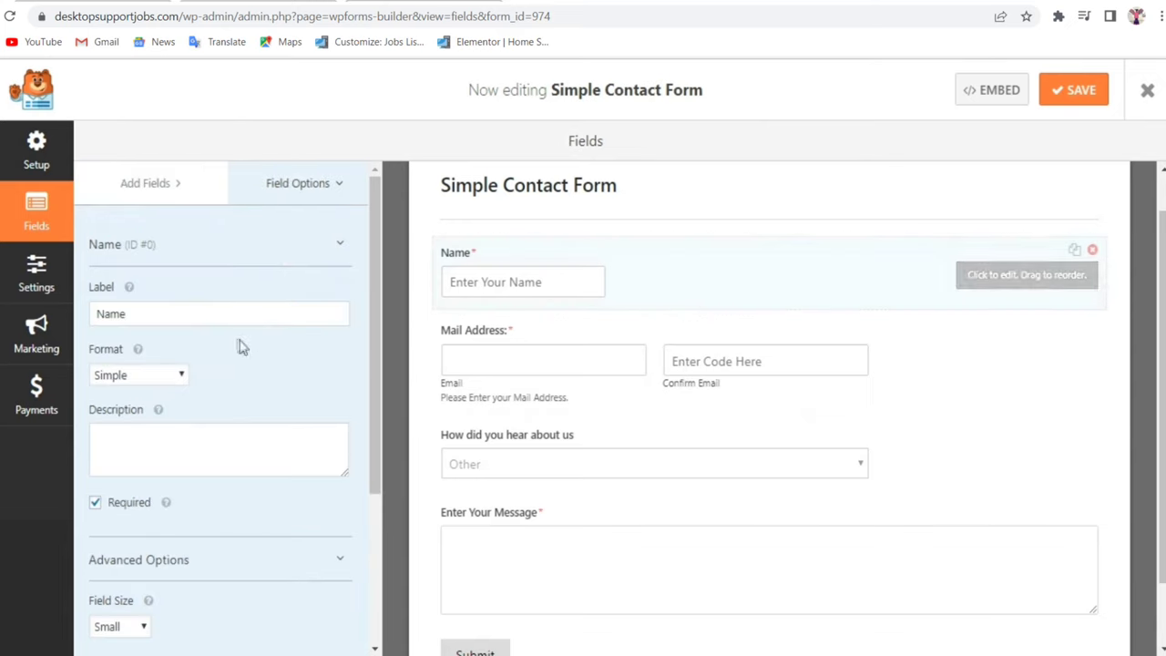
- Set the Name field's format to First Last and its field size to Medium
click(155, 379)
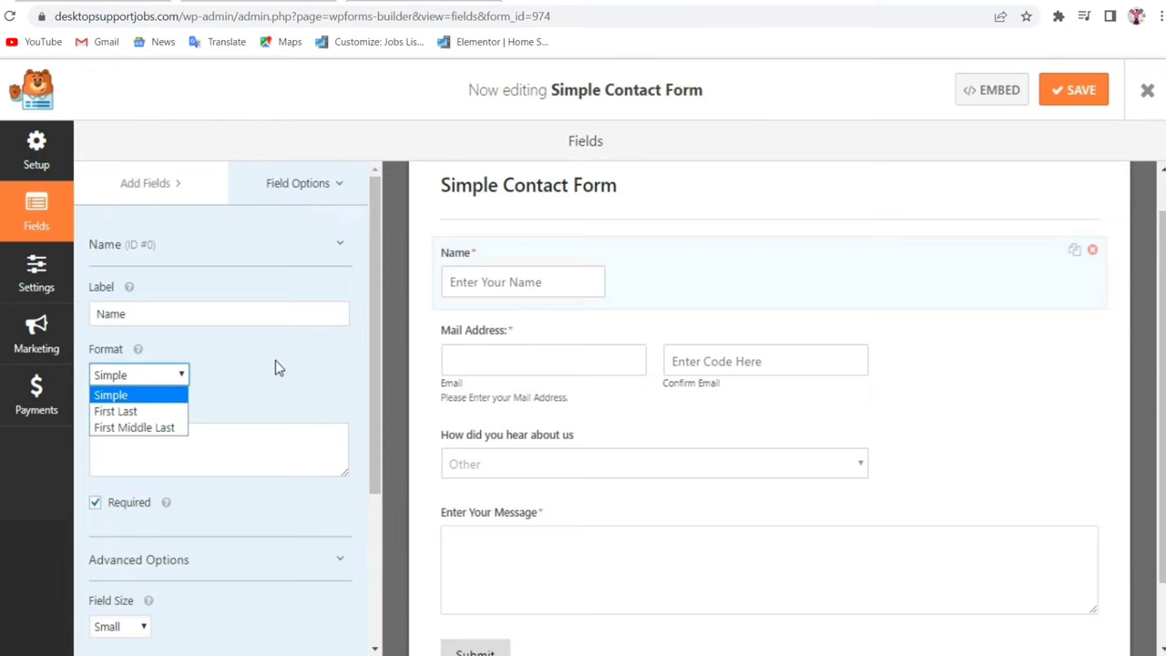
click(145, 384)
click(141, 375)
click(146, 411)
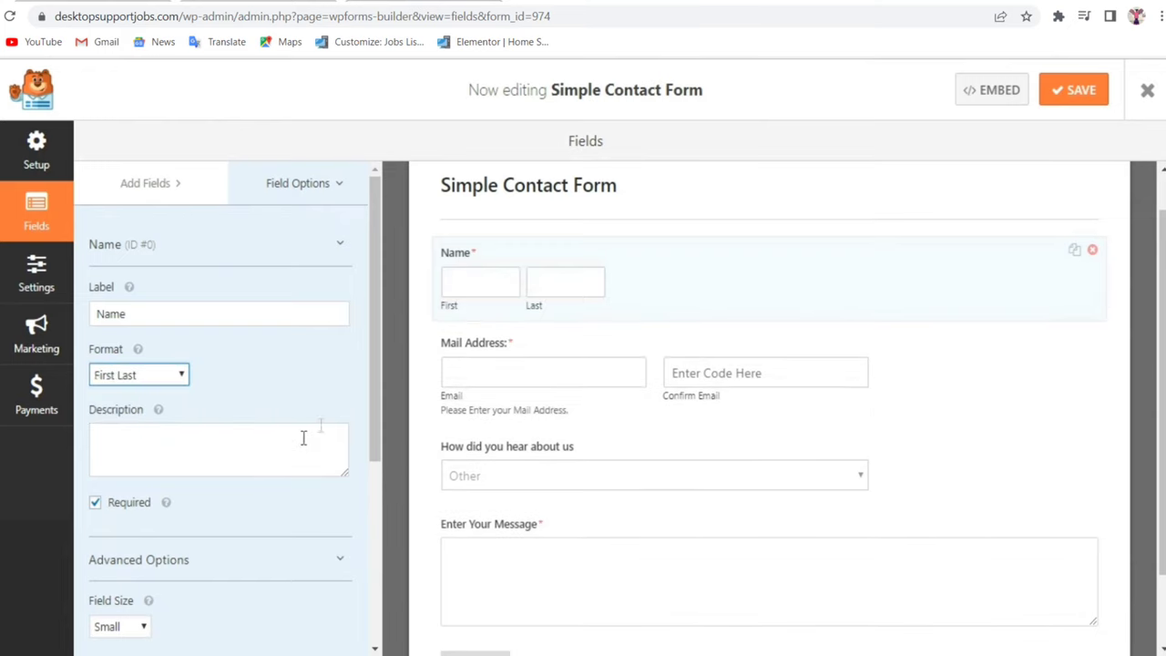
scroll(326, 422, down, 3)
click(136, 356)
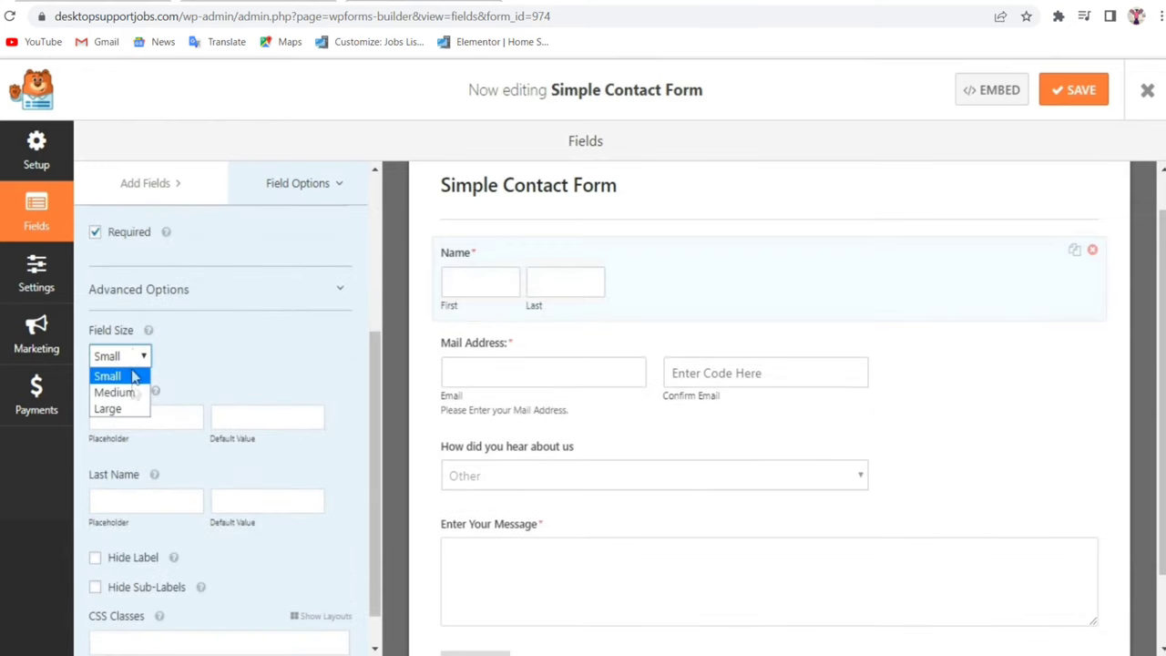
click(134, 391)
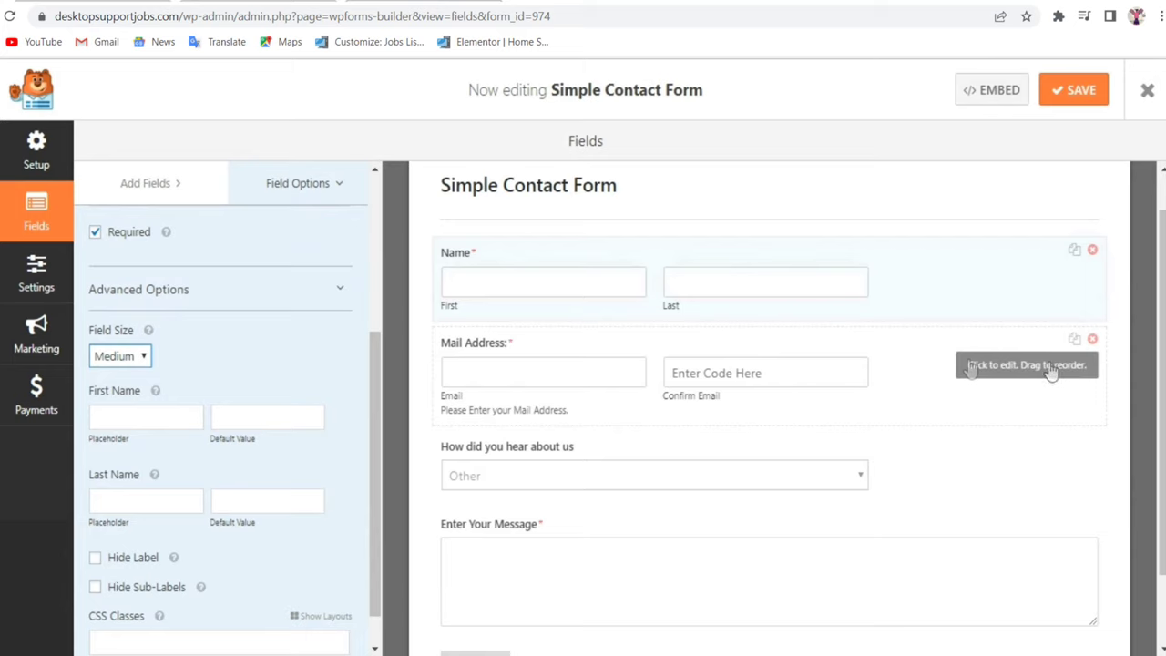
scroll(979, 188, down, 1)
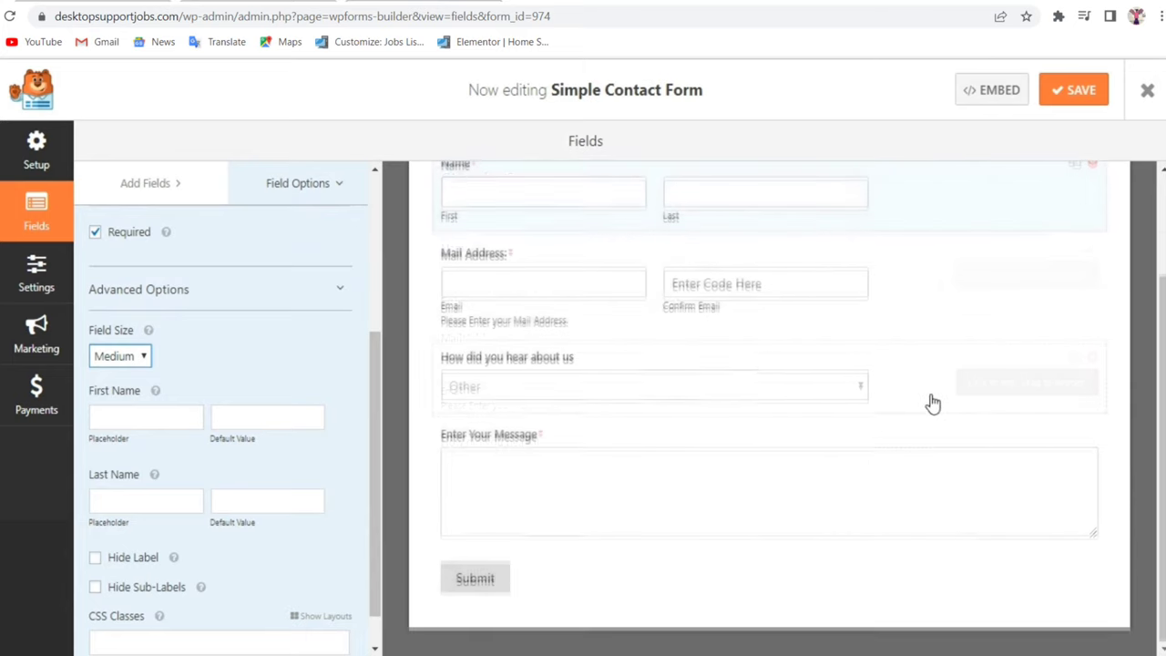
scroll(770, 387, up, 2)
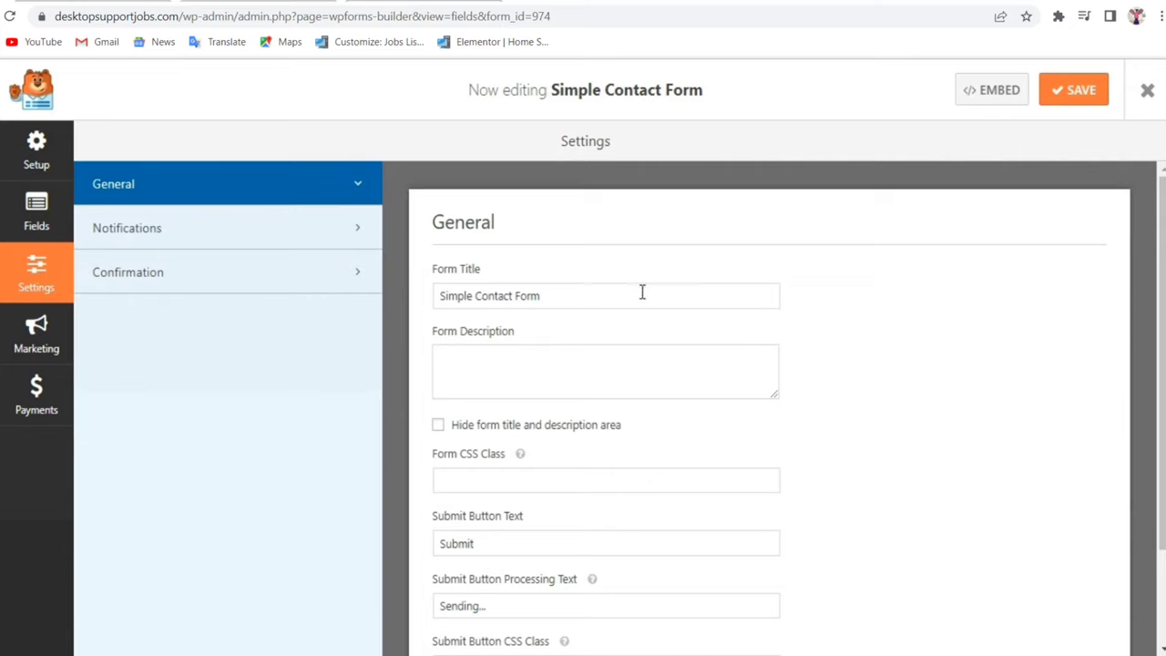
- Change the form title from Simple Contact Form to 'Contact Us' and save the form
triple_click(643, 292)
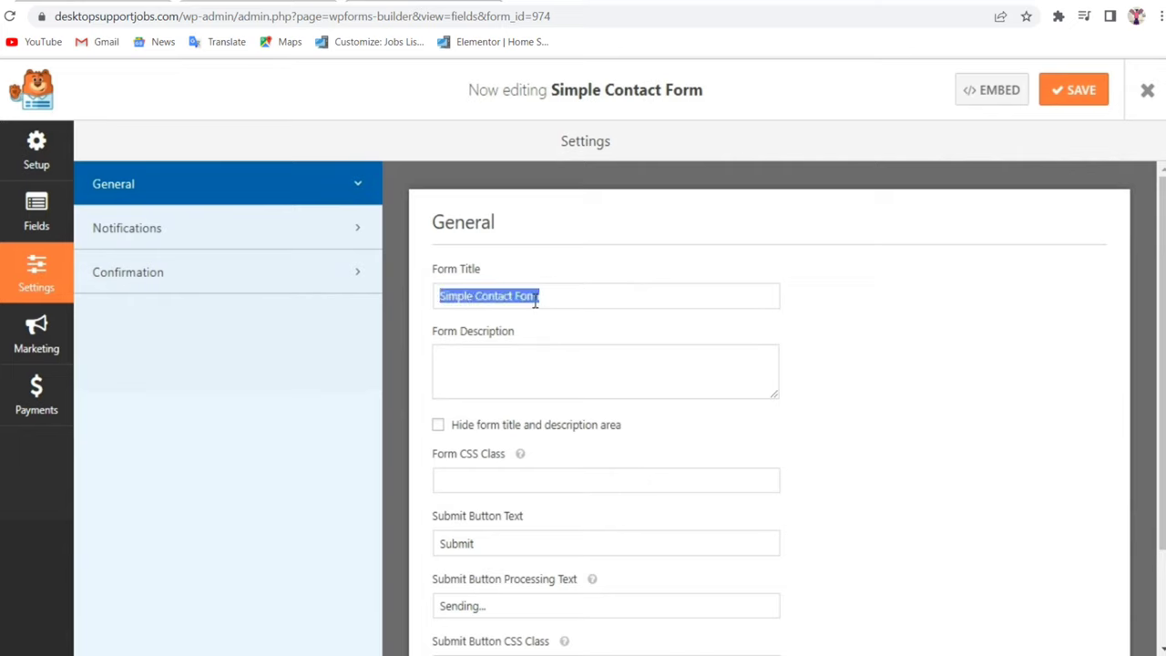
text(Contact )
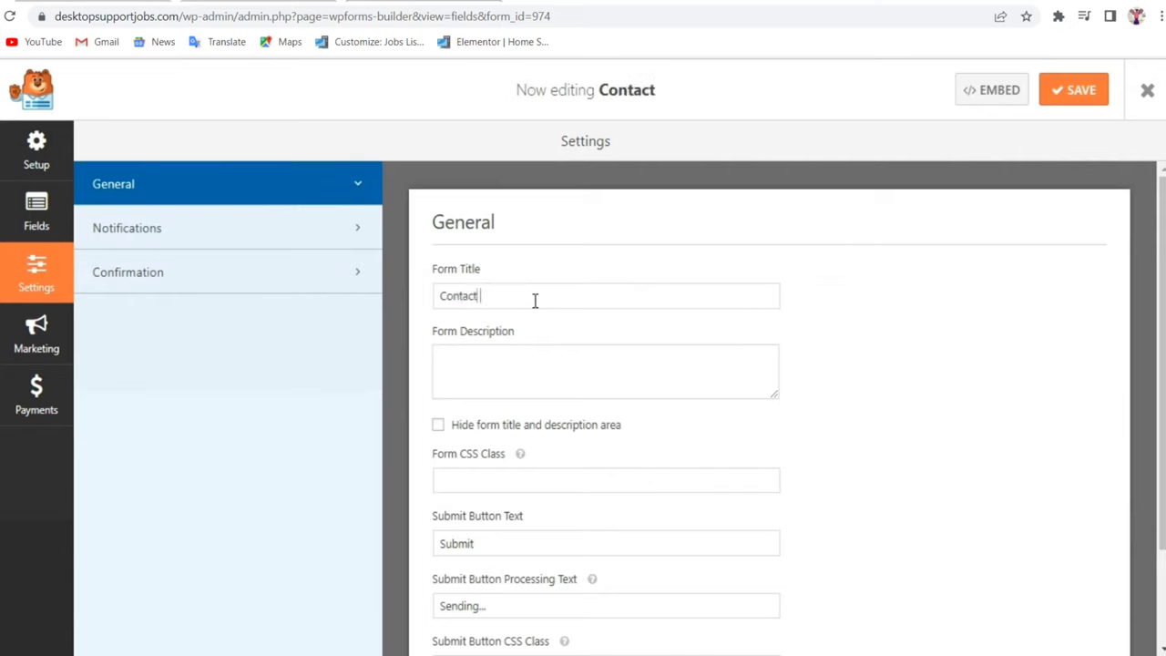
text(Us)
scroll(620, 344, down, 1)
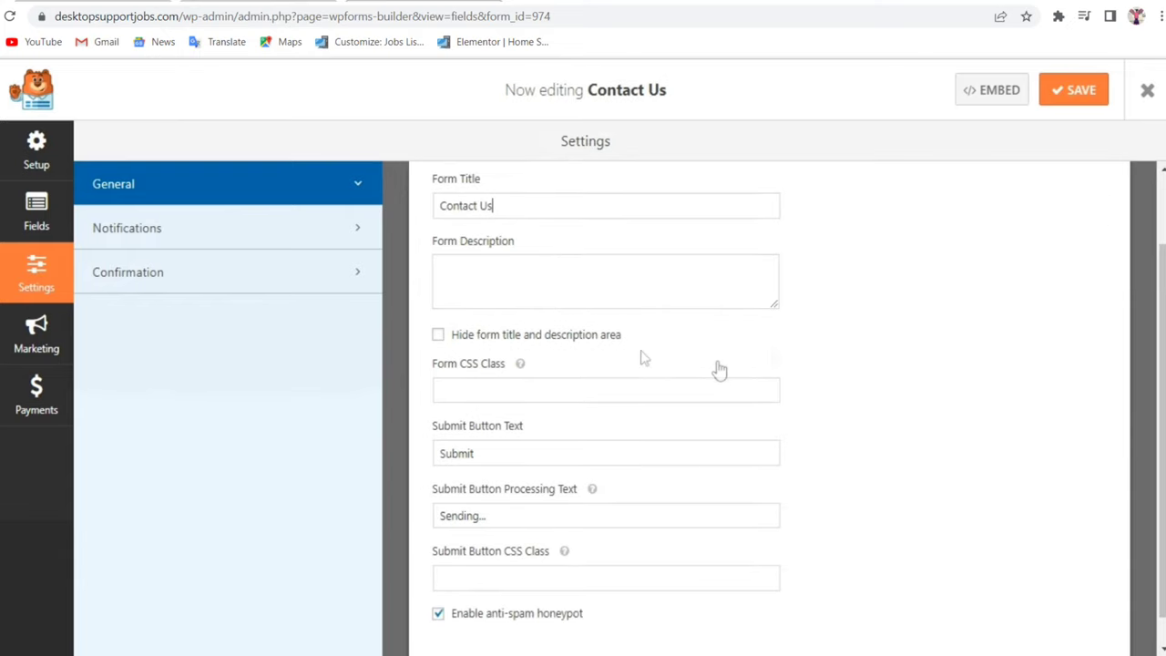
click(1054, 91)
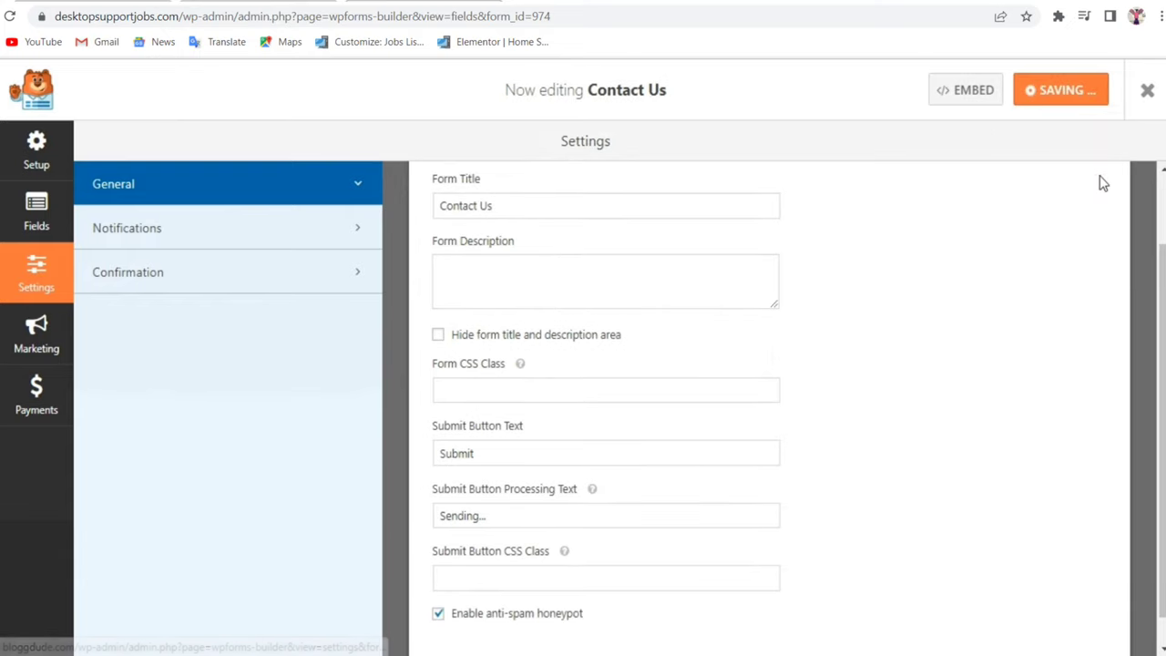
scroll(1062, 211, up, 1)
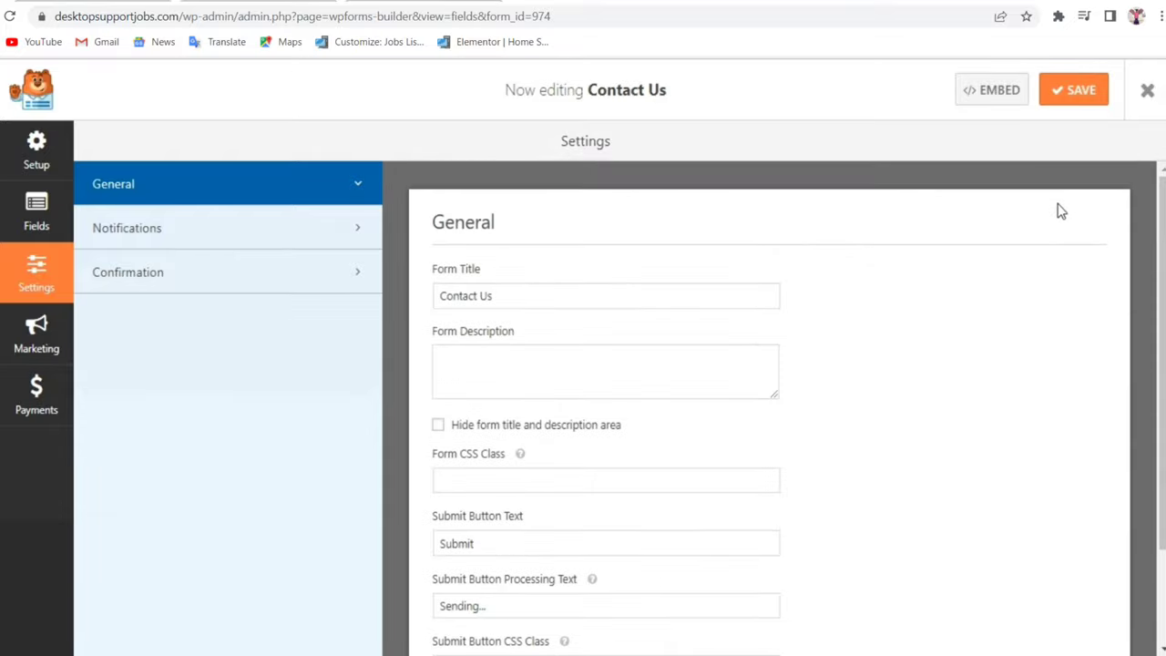
- Select the form's embed shortcode, then close the embed window and the form builder
click(980, 109)
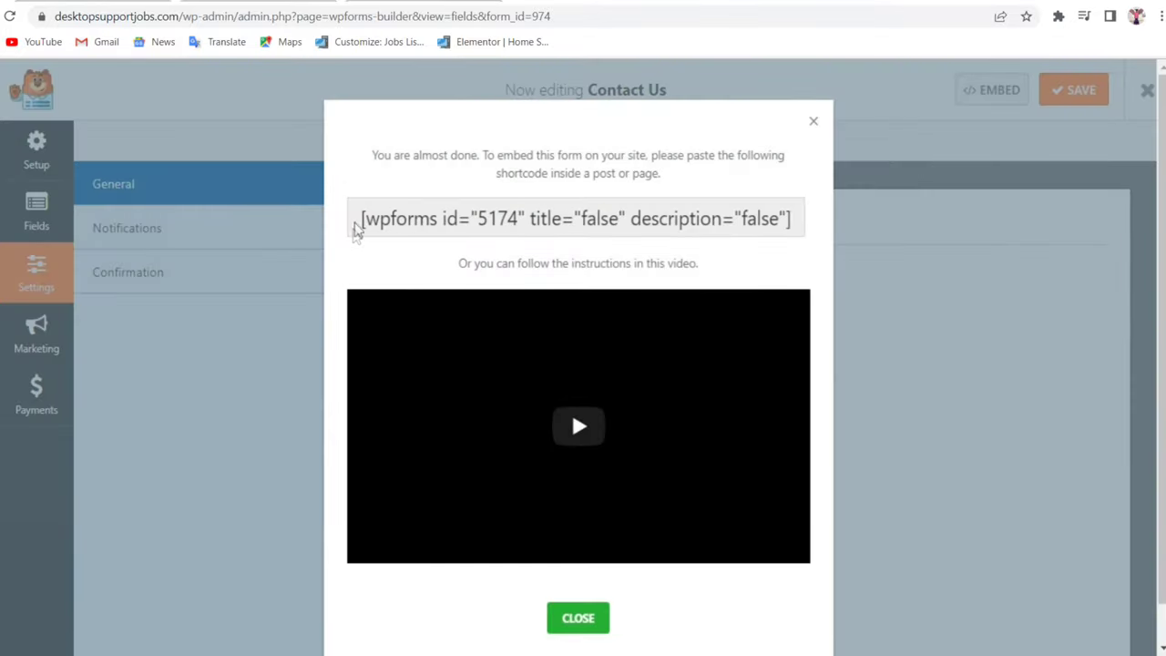
drag(358, 222, 806, 228)
key(ctrl+c)
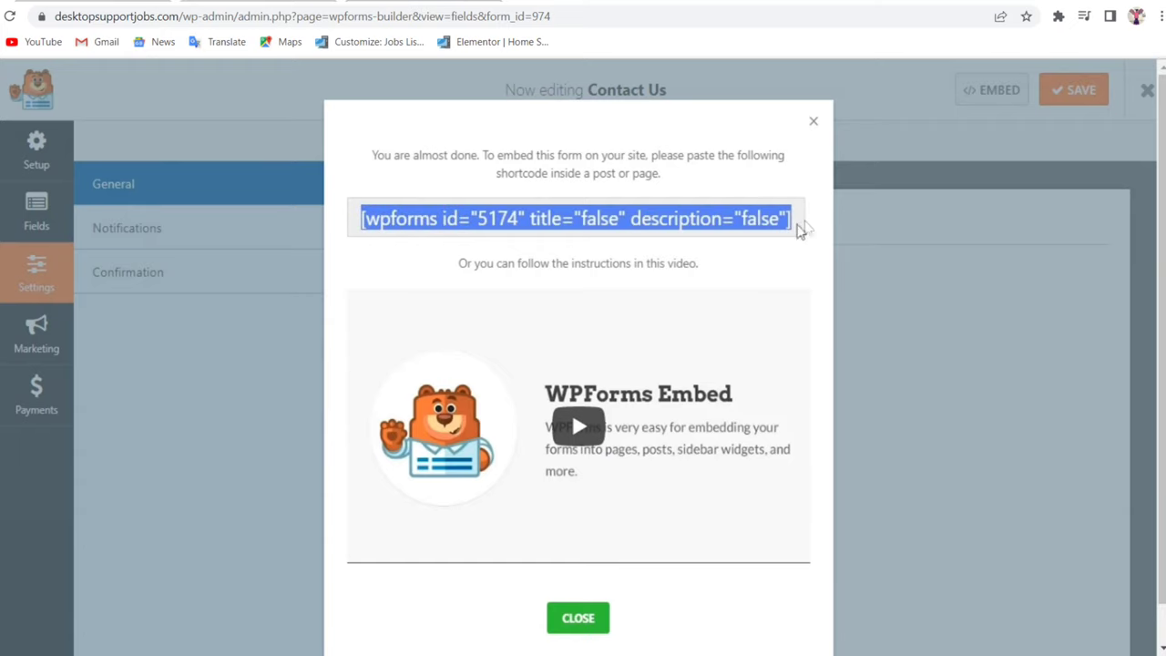
click(816, 122)
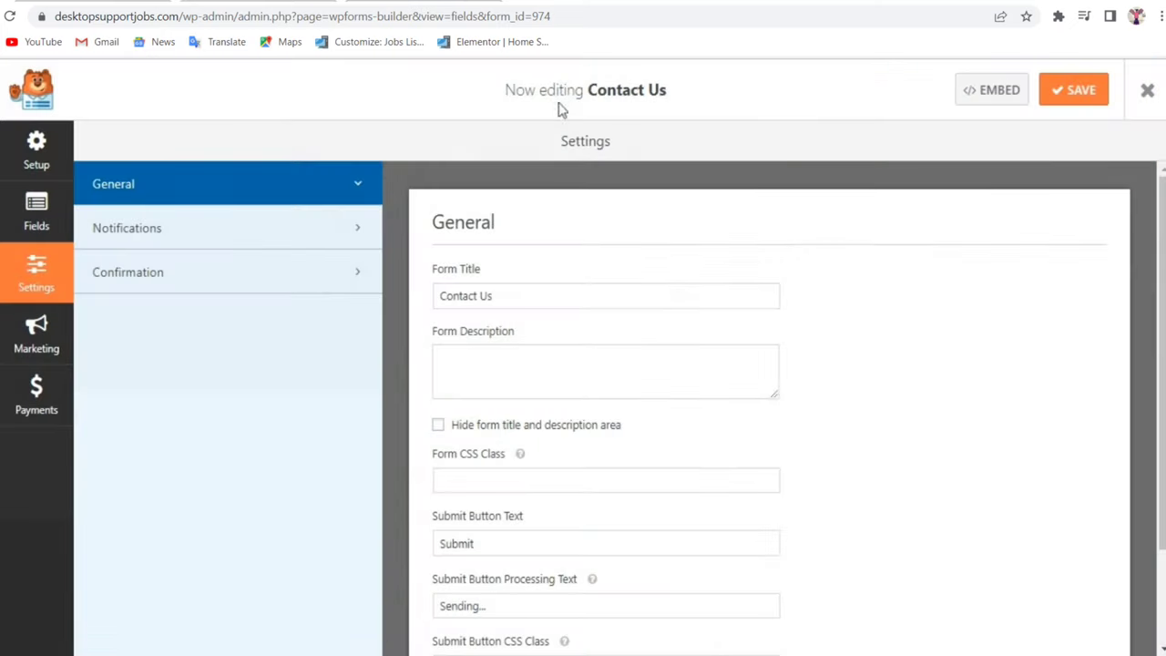
click(1148, 95)
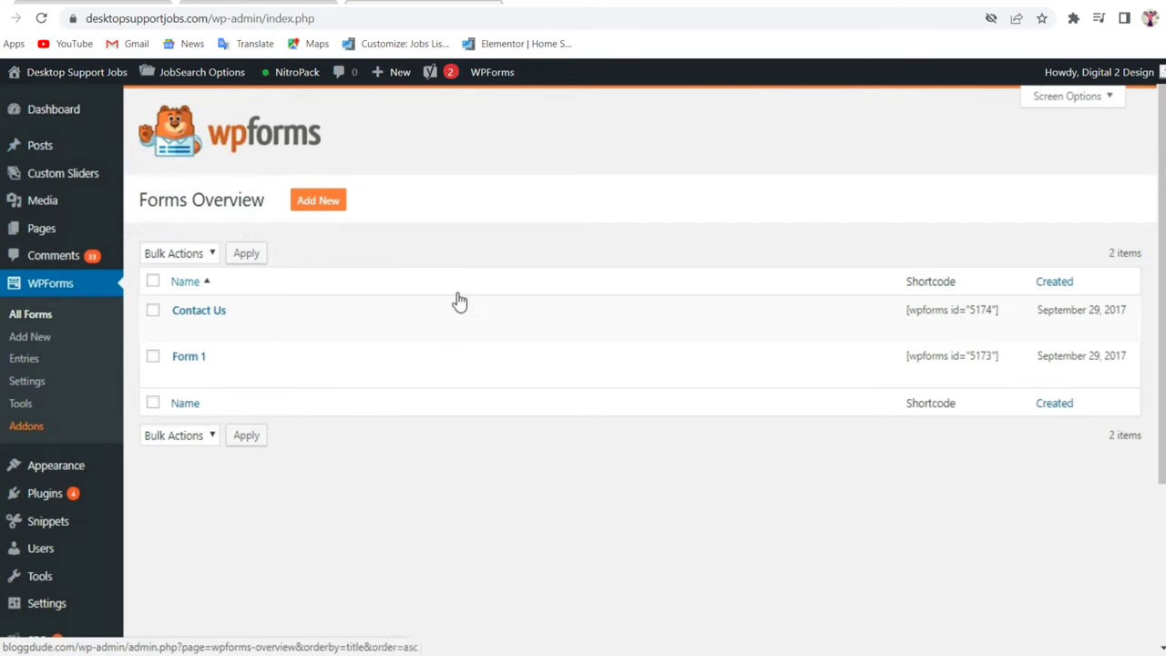
- Go to the All Pages list from the admin sidebar
click(65, 239)
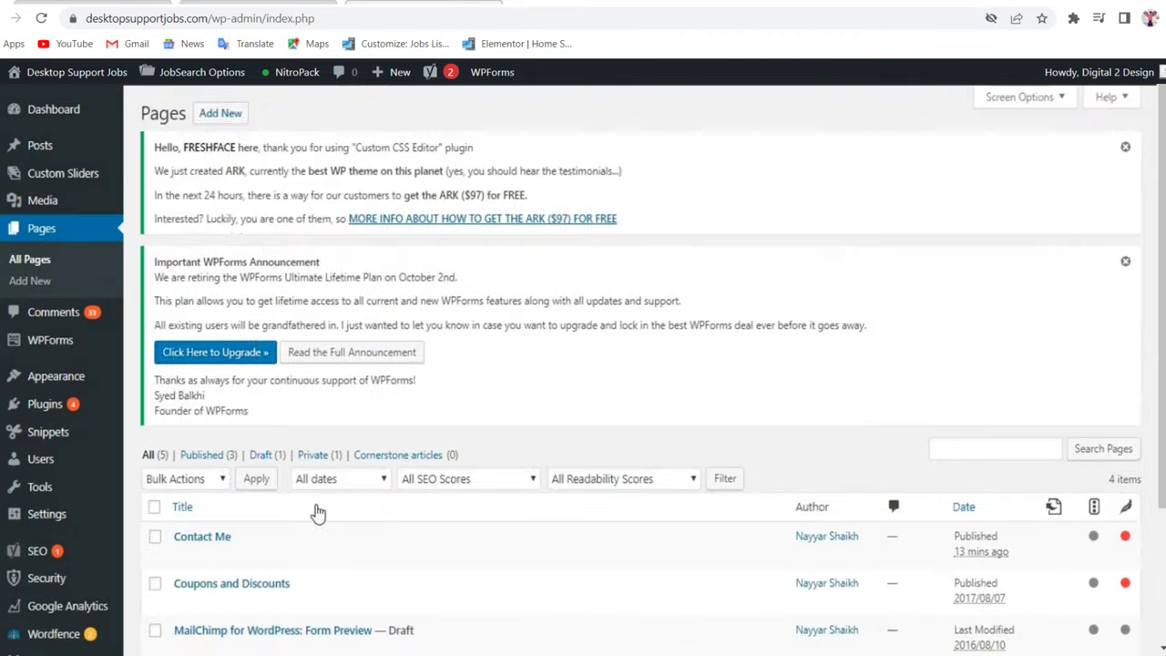
scroll(318, 513, down, 1)
- Open the Contact Me page in the editor
mouse_move(182, 468)
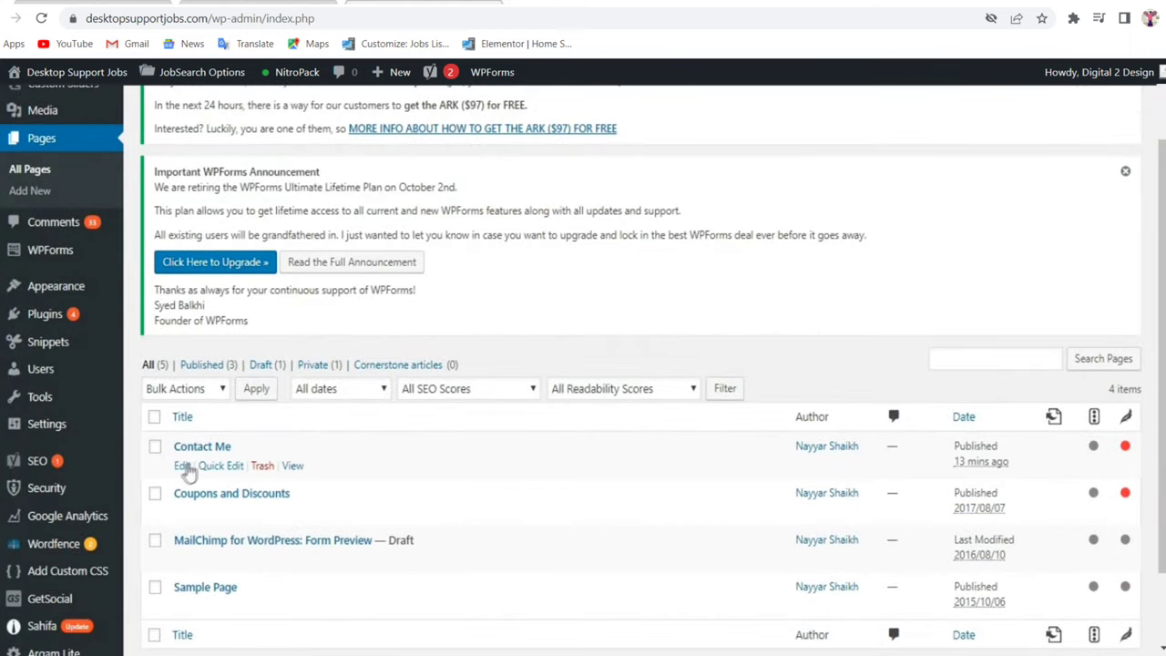
click(182, 468)
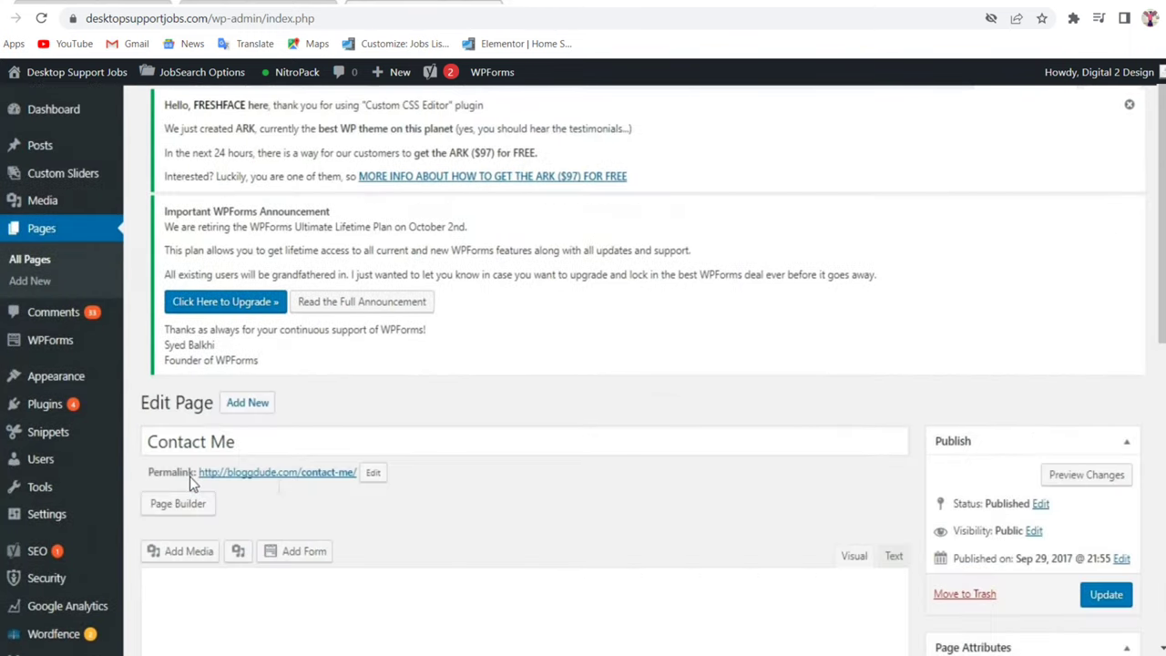
scroll(417, 477, down, 3)
scroll(456, 439, down, 3)
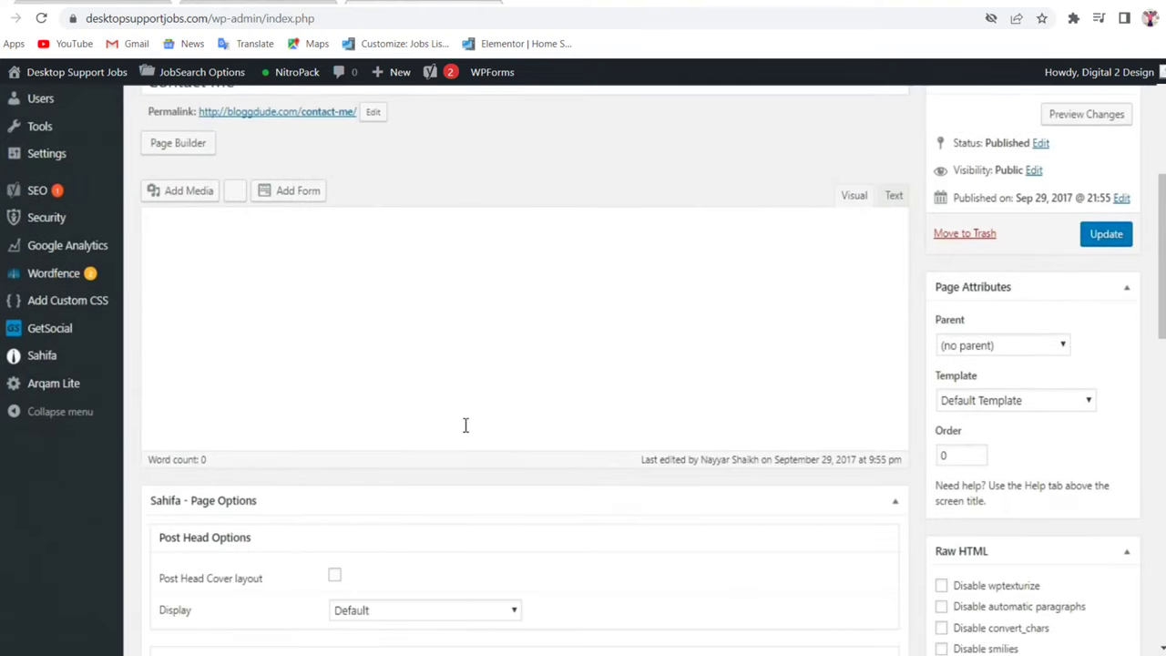
scroll(507, 381, up, 2)
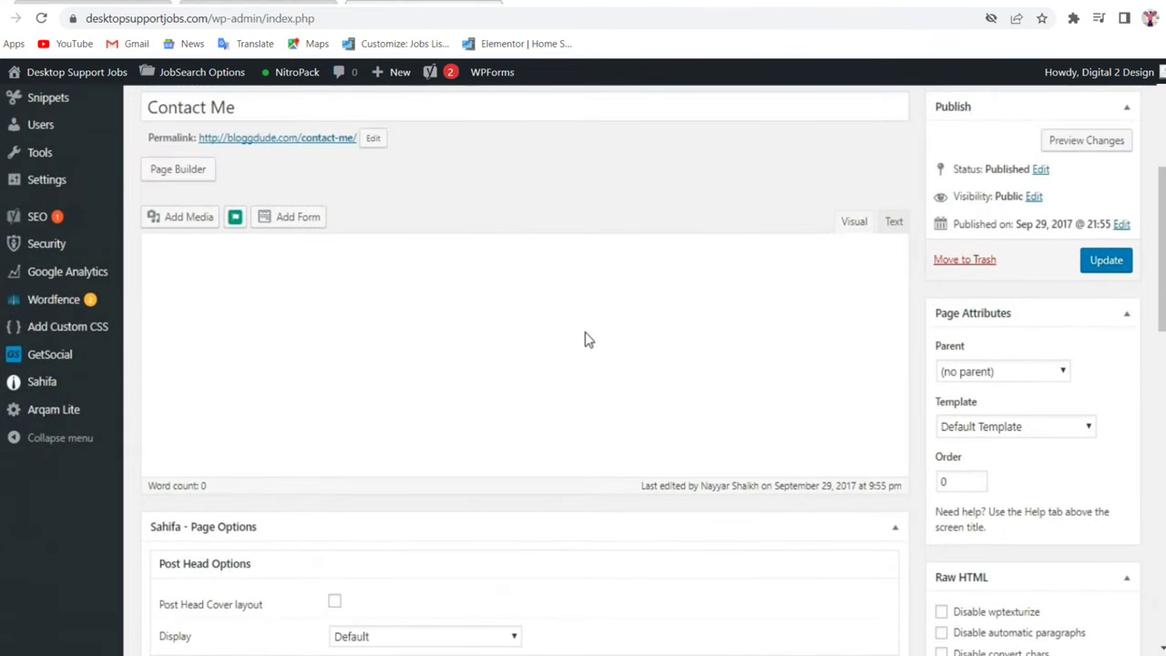
scroll(506, 337, up, 4)
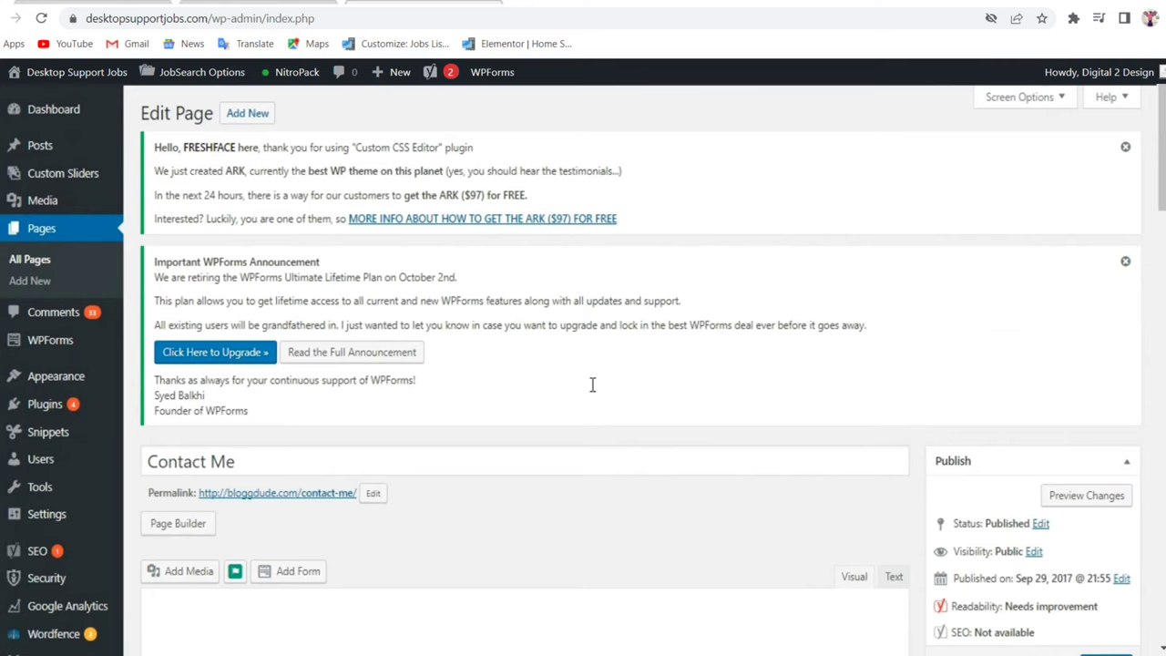
scroll(591, 392, down, 6)
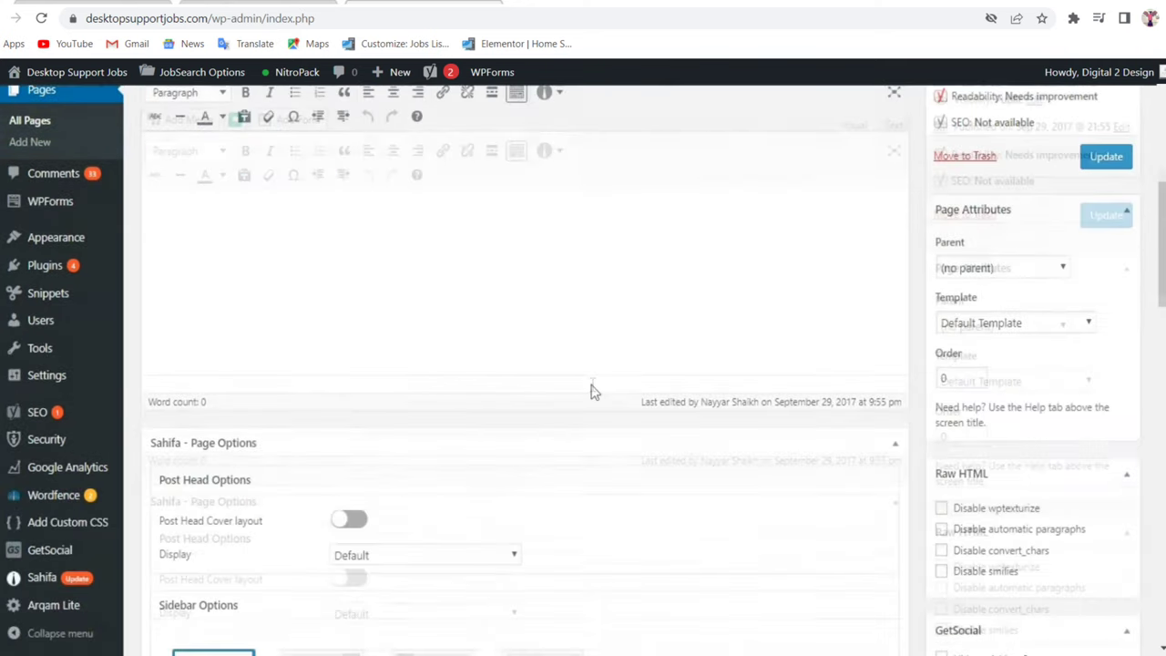
scroll(565, 325, up, 1)
- Paste the wpforms shortcode, then select and delete it, leaving the page body empty
key(ctrl+v)
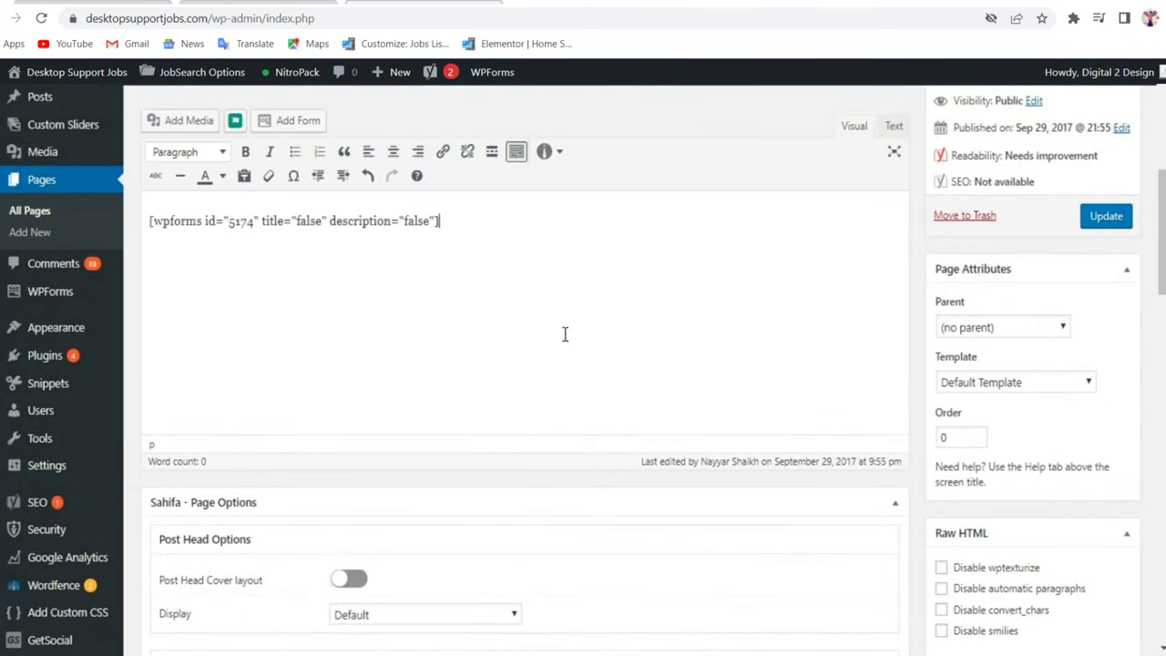
drag(462, 221, 152, 220)
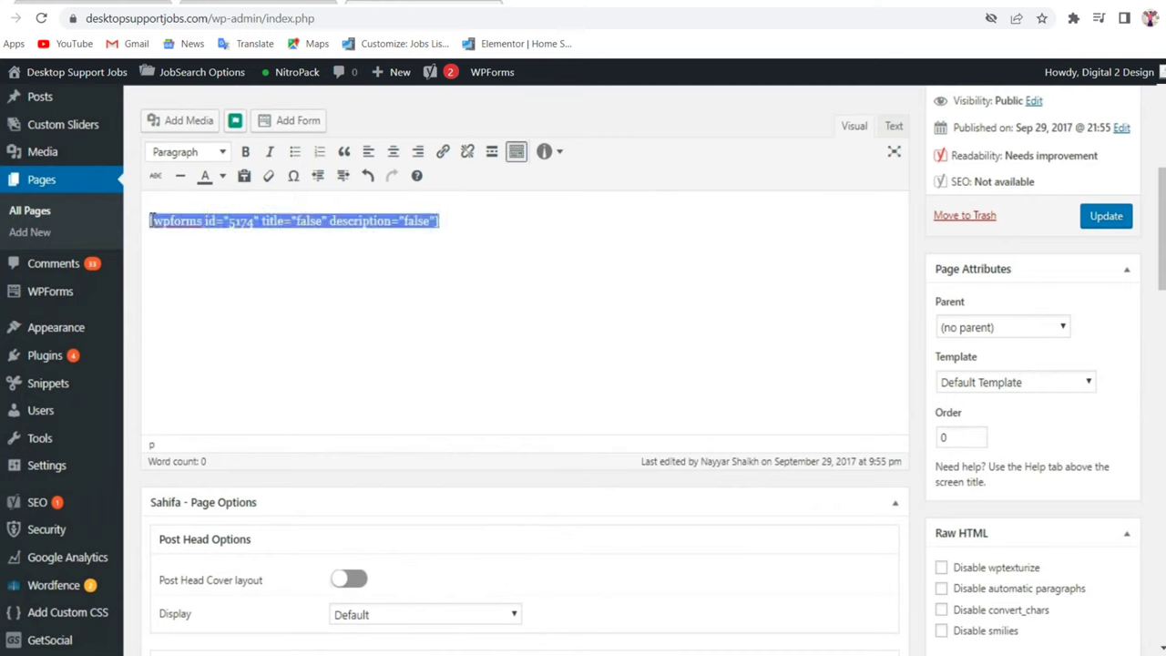
click(273, 219)
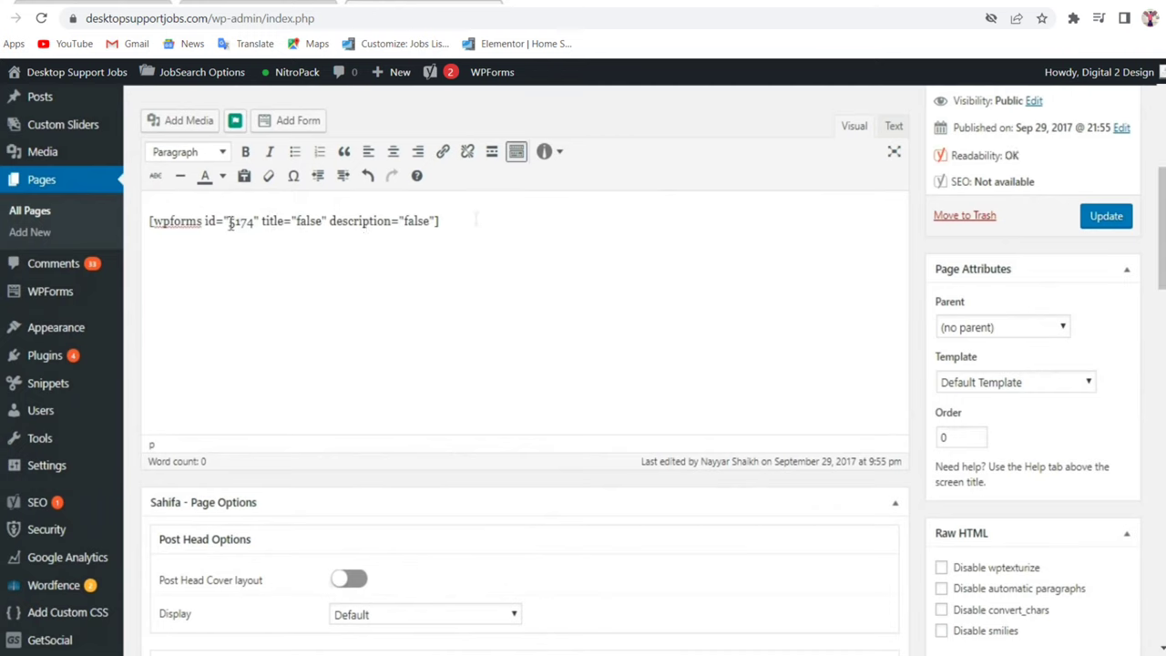
drag(482, 223, 142, 222)
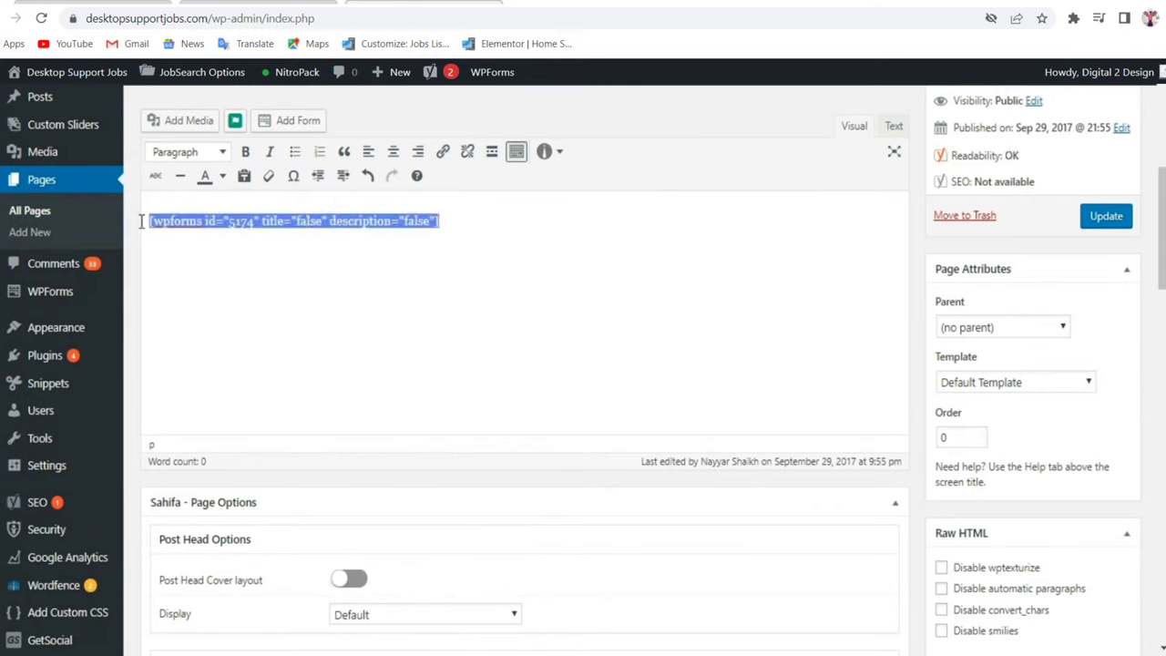
click(538, 223)
drag(538, 222, 148, 221)
key(BackSpace)
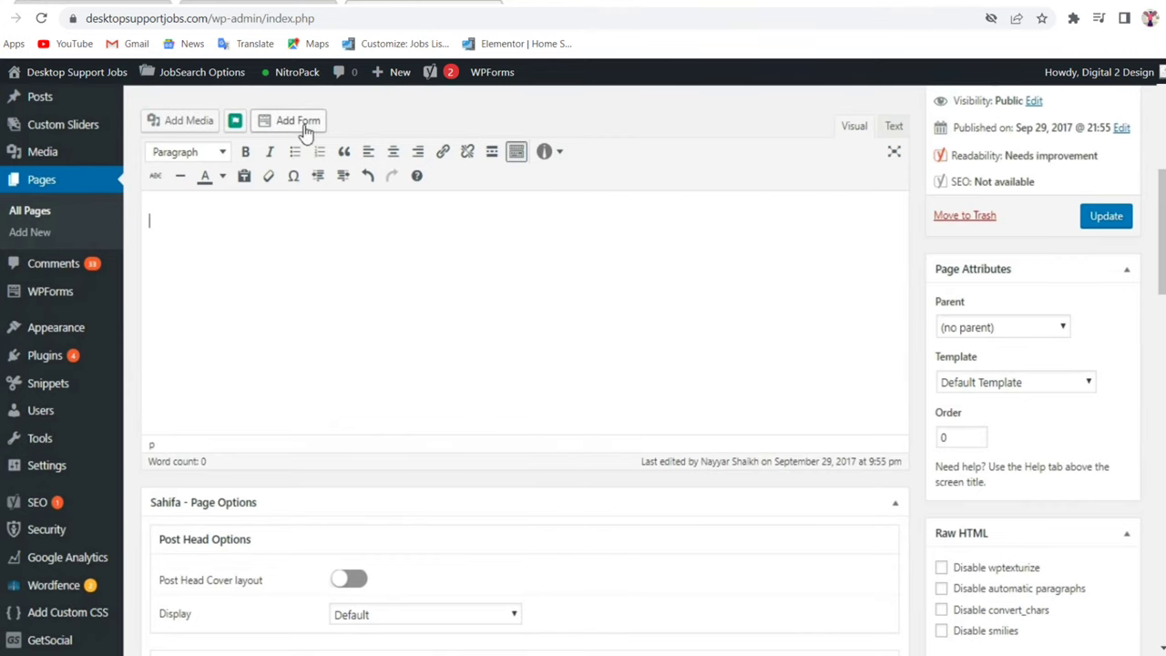
- Insert the Contact Us form into the page with its form title shown
scroll(356, 200, up, 1)
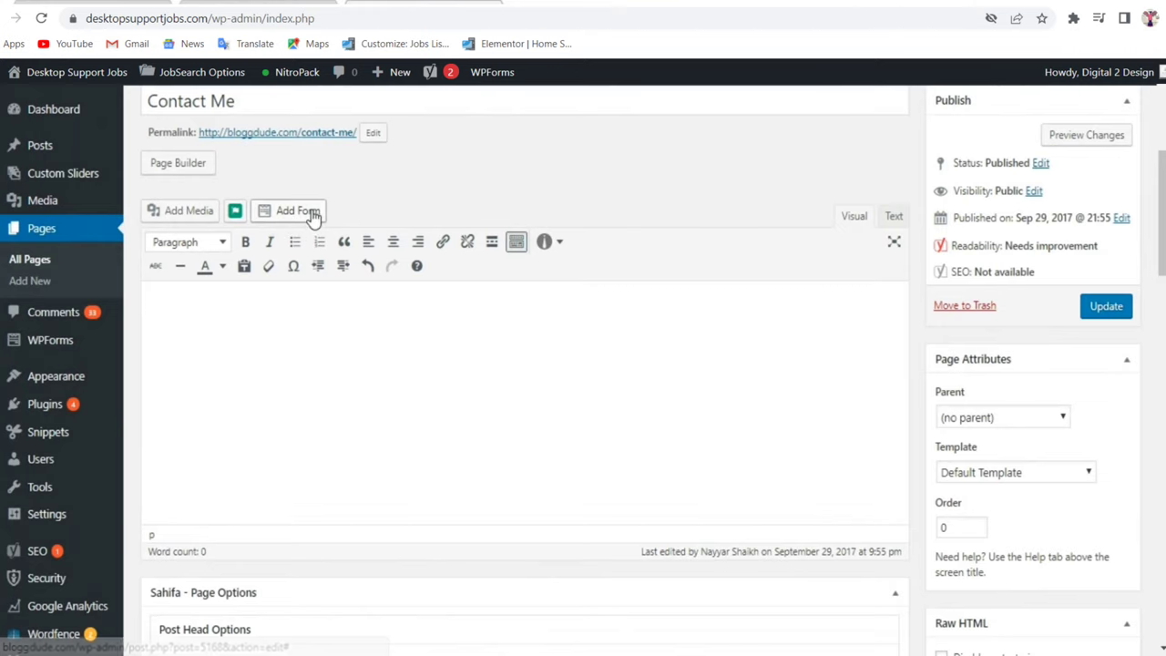
click(290, 213)
click(442, 344)
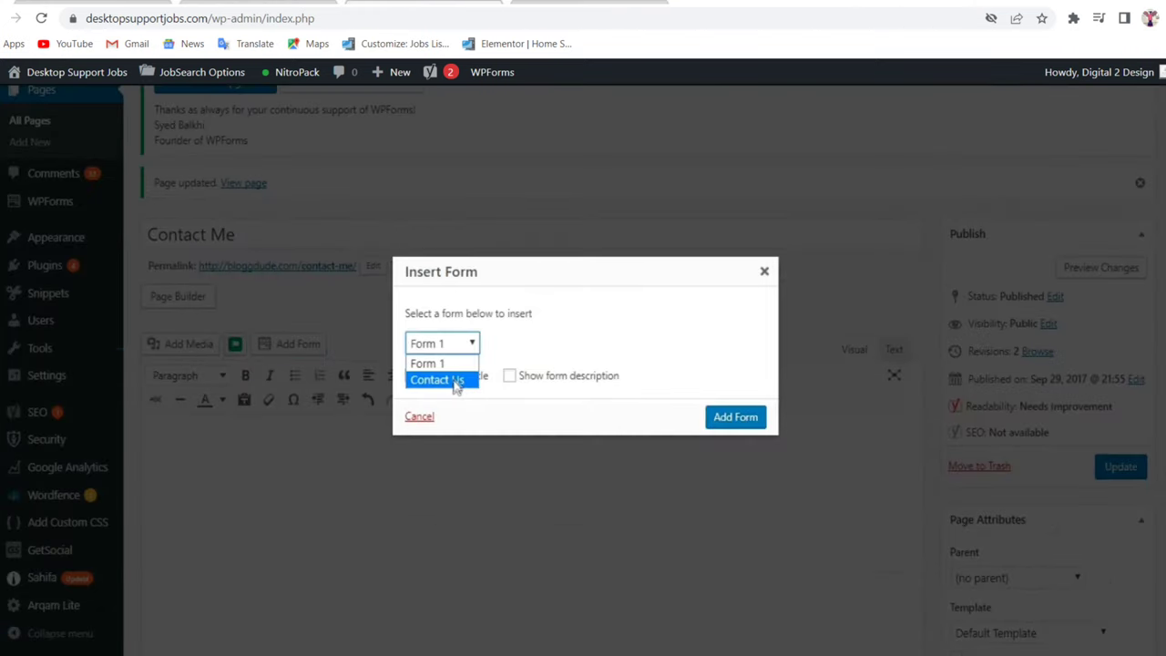
click(446, 381)
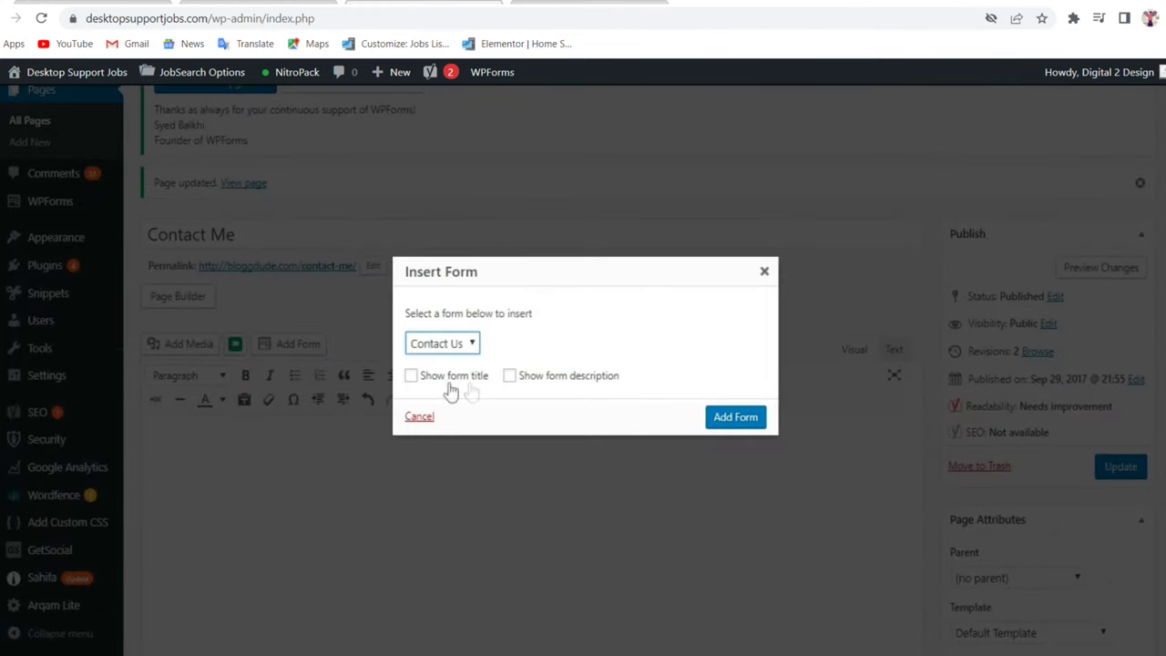
click(443, 383)
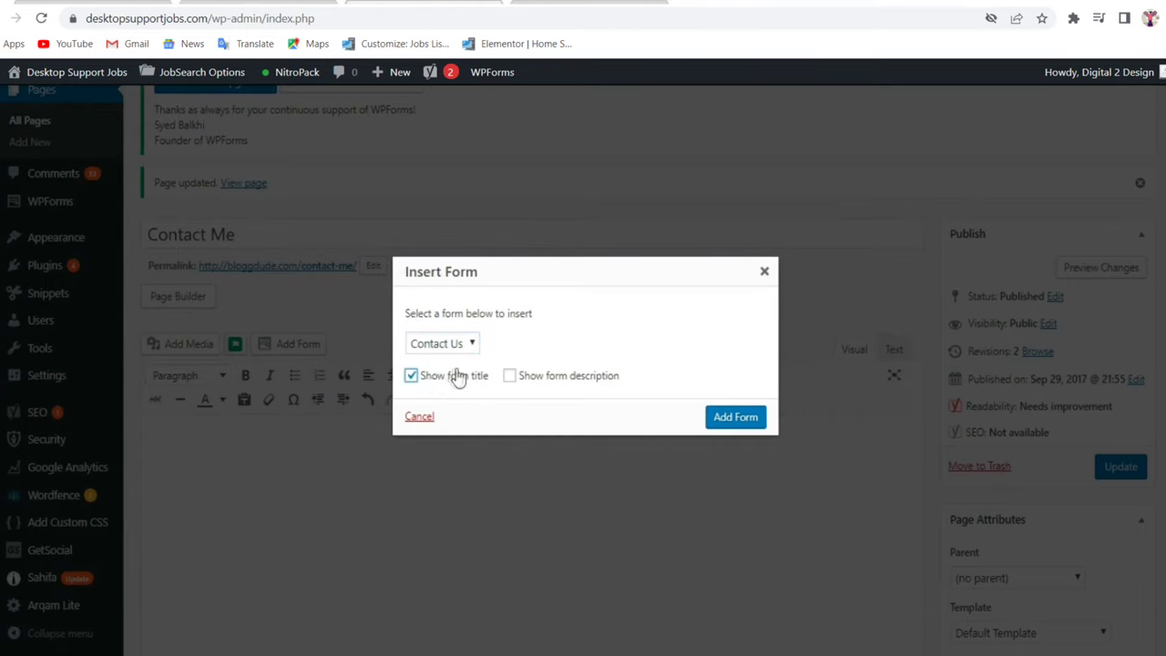
click(734, 418)
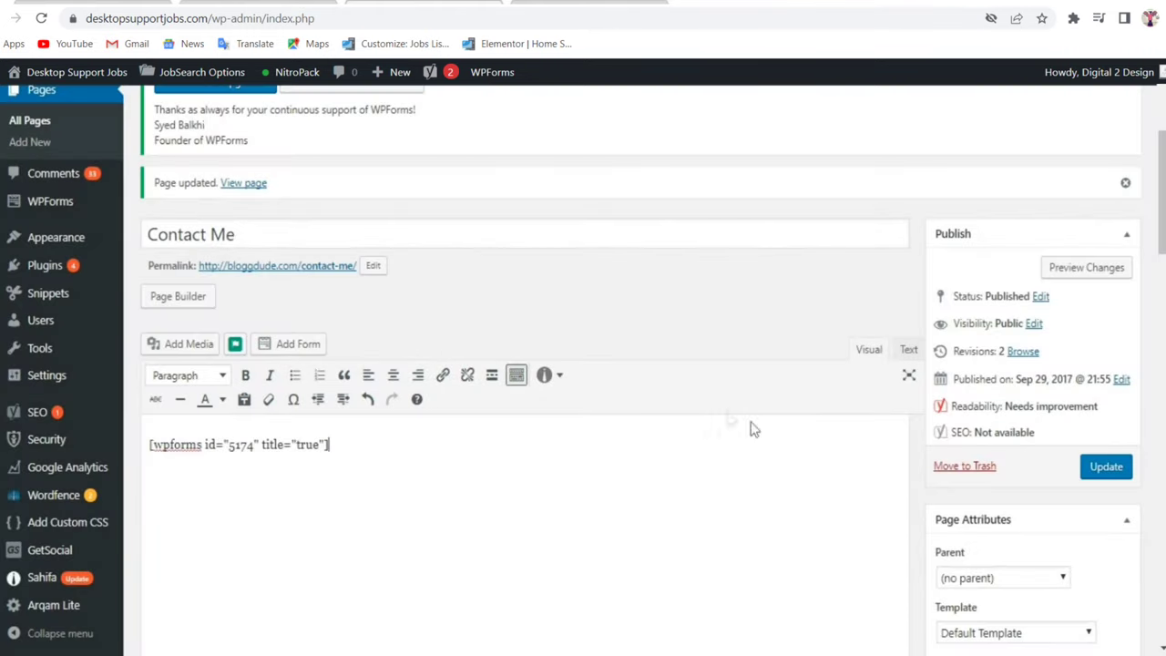
- Update the Contact Me page and view the live page in a new tab
click(1122, 471)
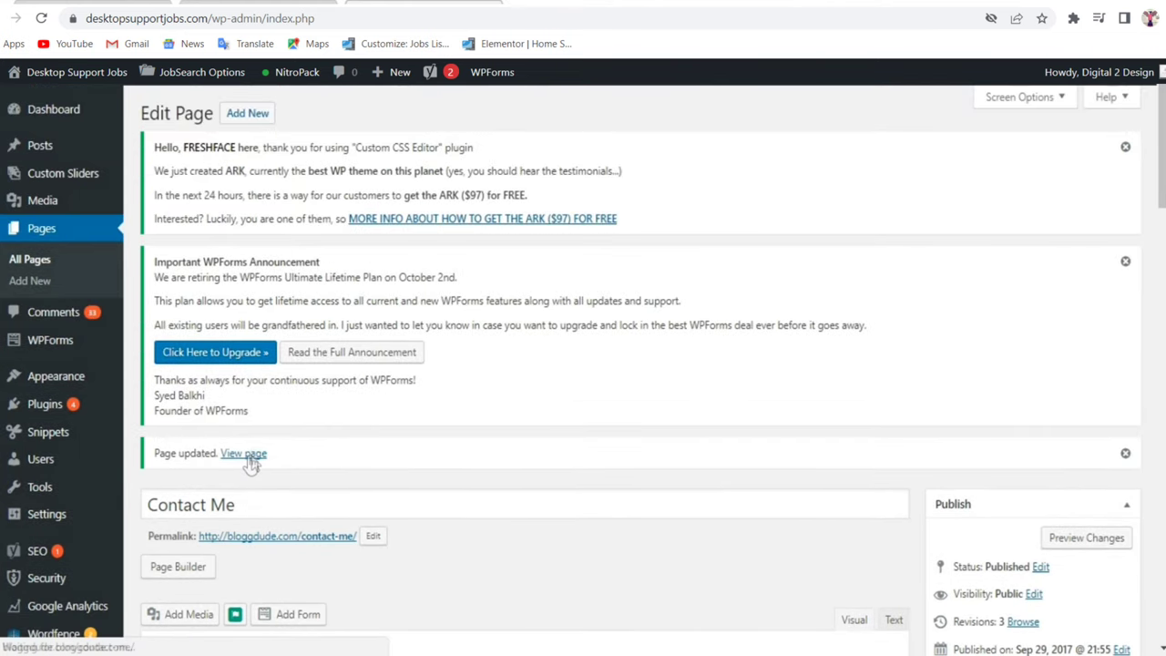
right_click(248, 456)
click(301, 470)
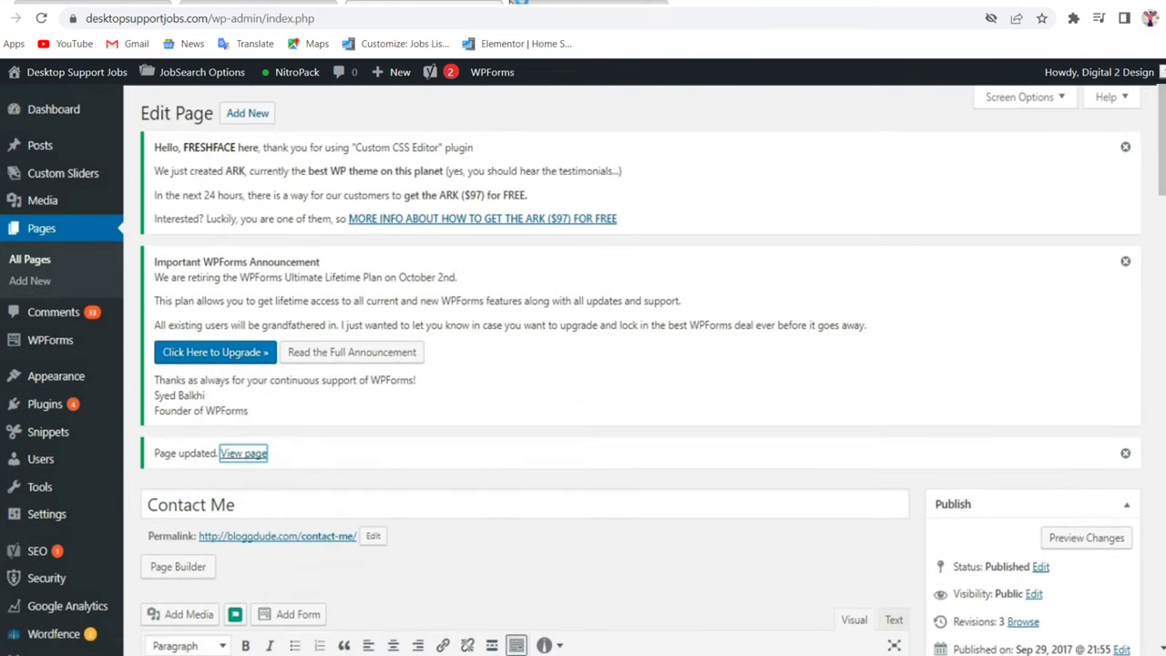
click(538, 4)
- Test the live form by choosing YouTube and submitting, then return to the admin tab
scroll(638, 264, down, 3)
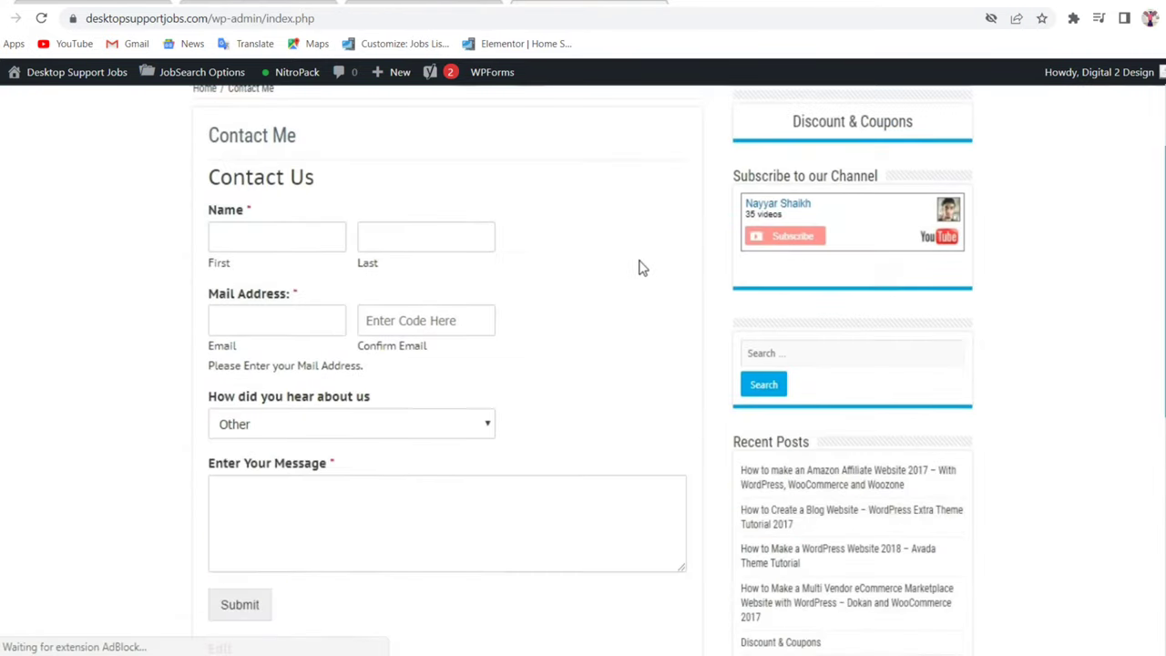
click(351, 381)
click(342, 421)
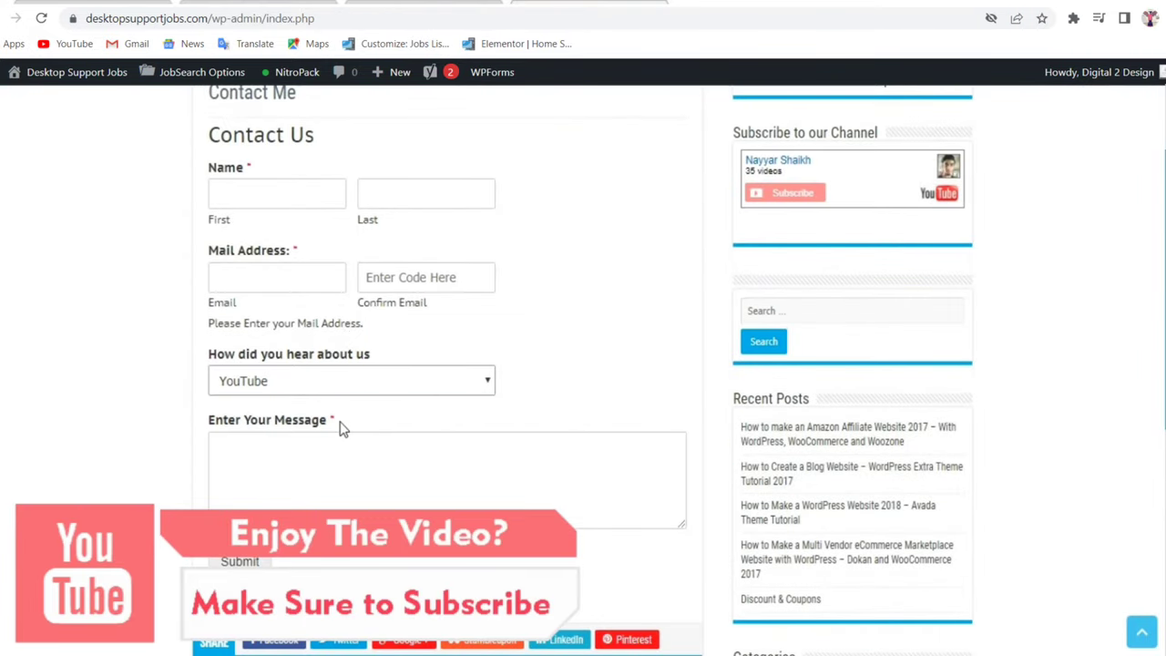
click(449, 277)
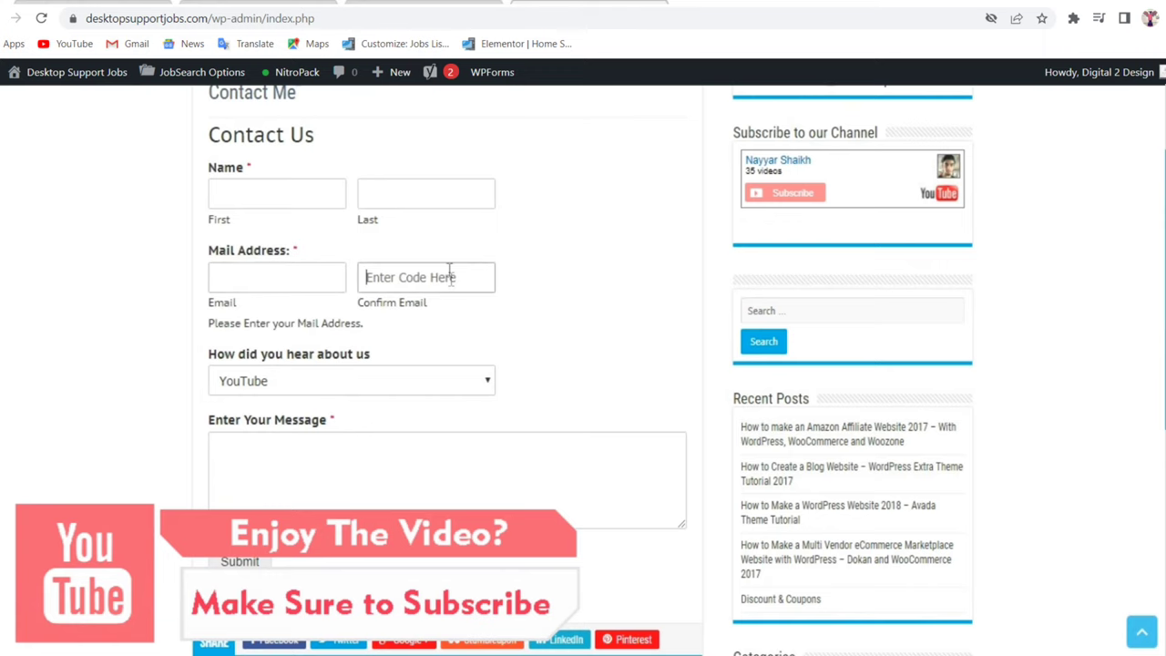
click(279, 202)
click(386, 202)
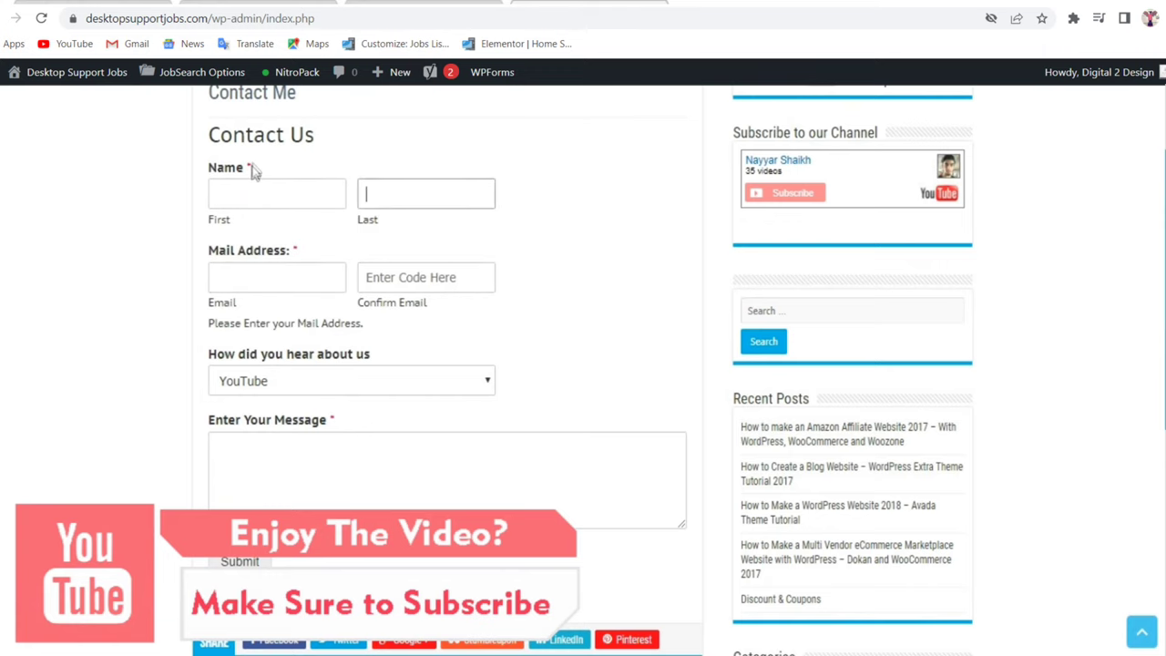
scroll(587, 349, down, 1)
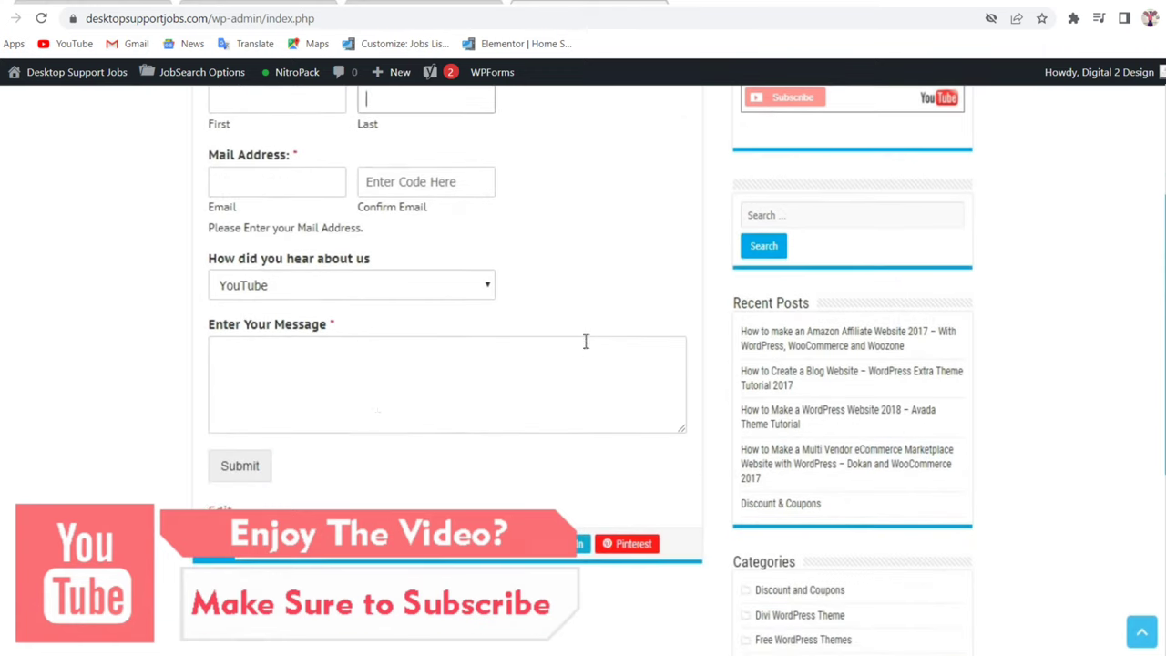
click(239, 471)
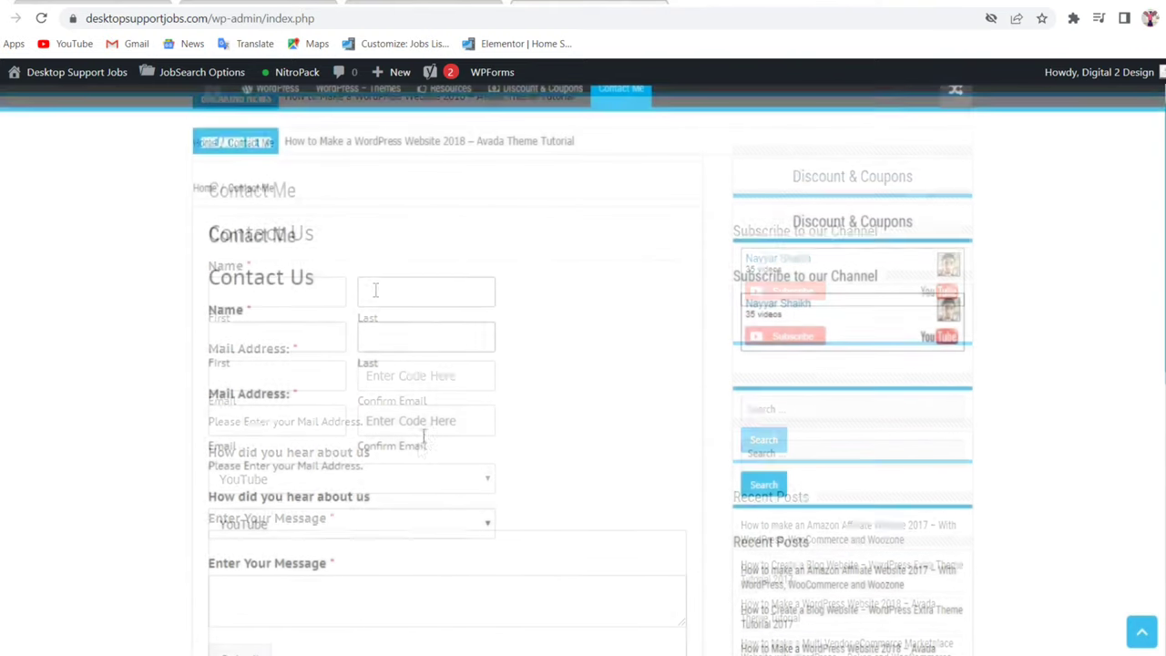
scroll(638, 377, down, 1)
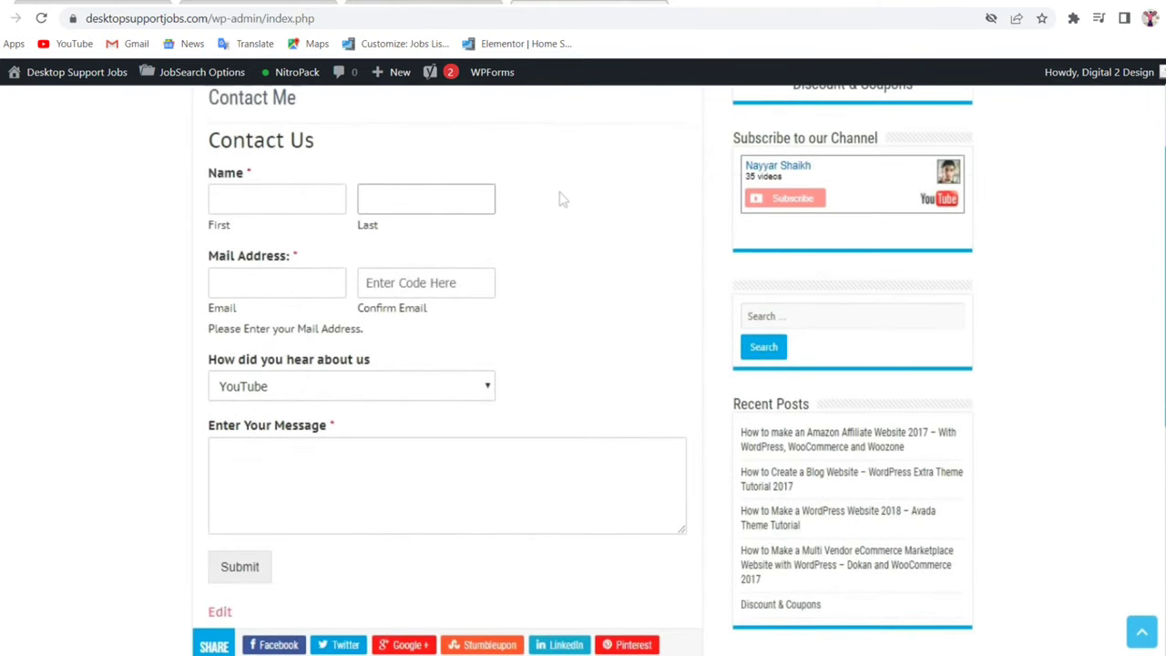
click(406, 3)
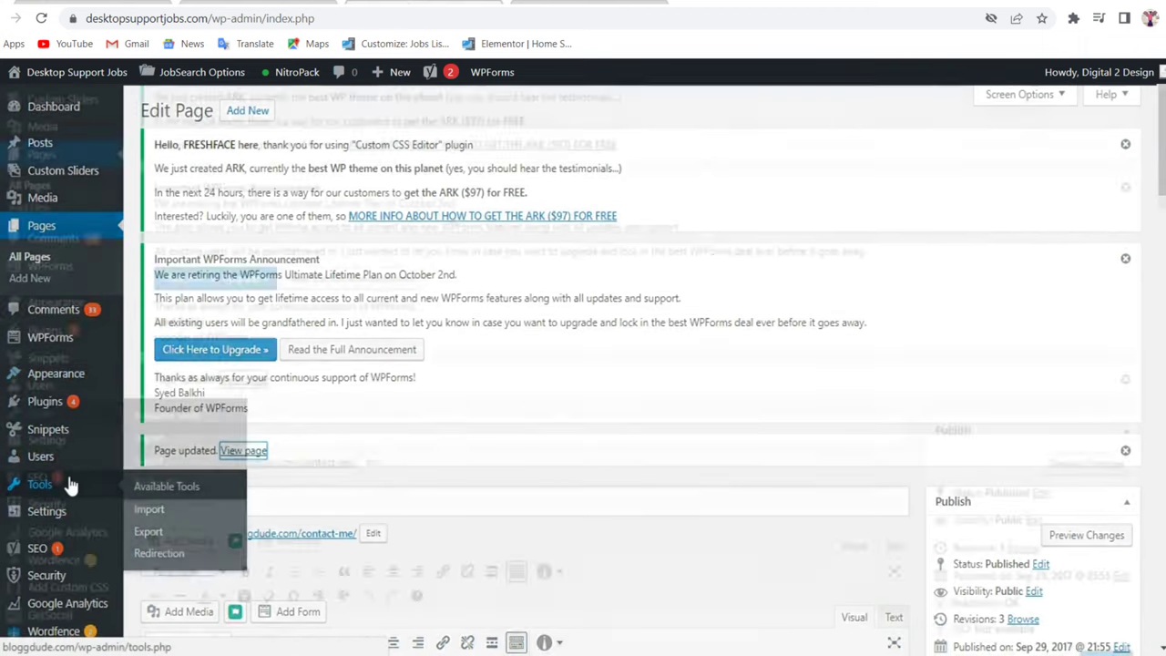
- Open the Contact Us form in the builder from the WPForms Forms Overview
scroll(70, 484, down, 3)
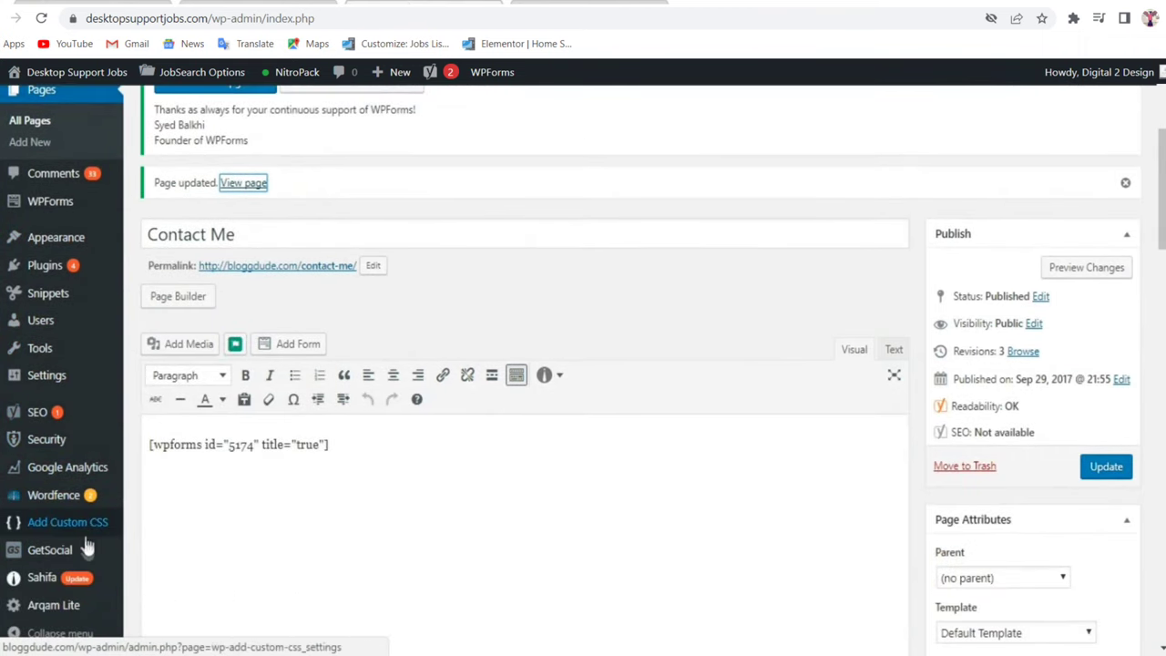
scroll(64, 410, up, 1)
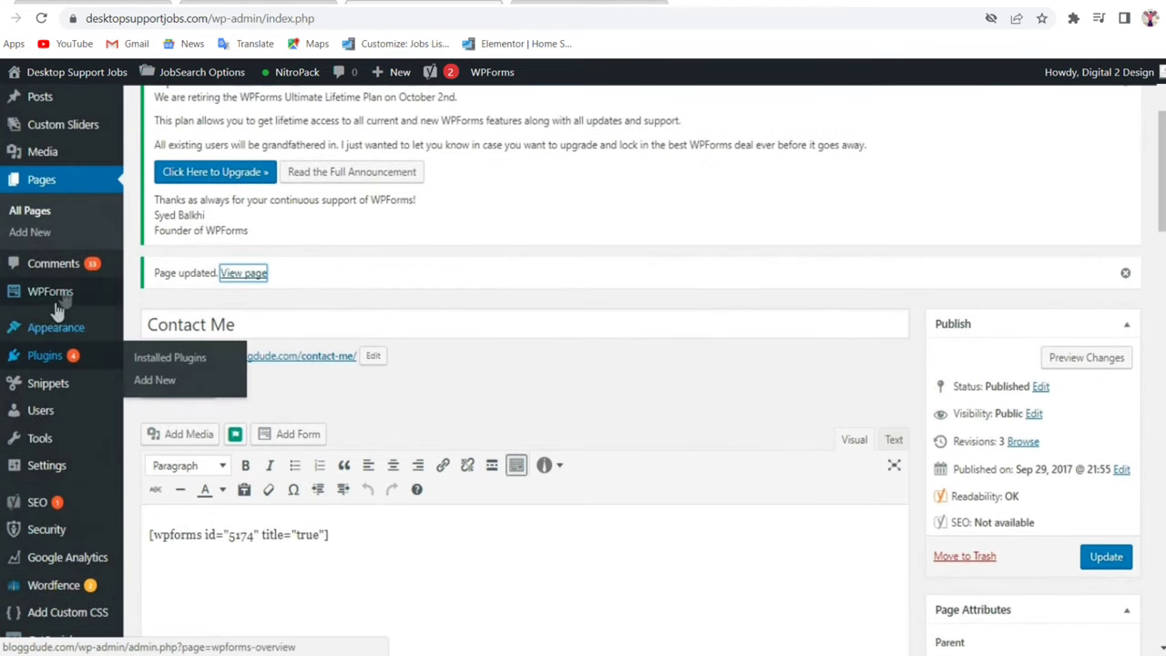
click(47, 292)
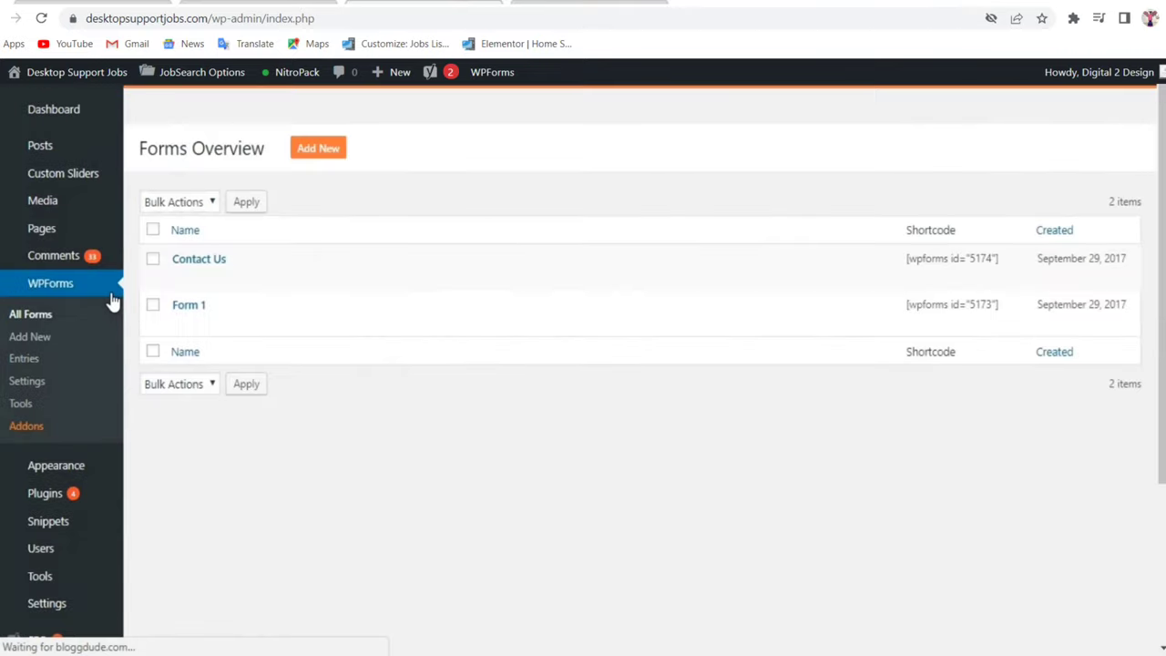
mouse_move(213, 341)
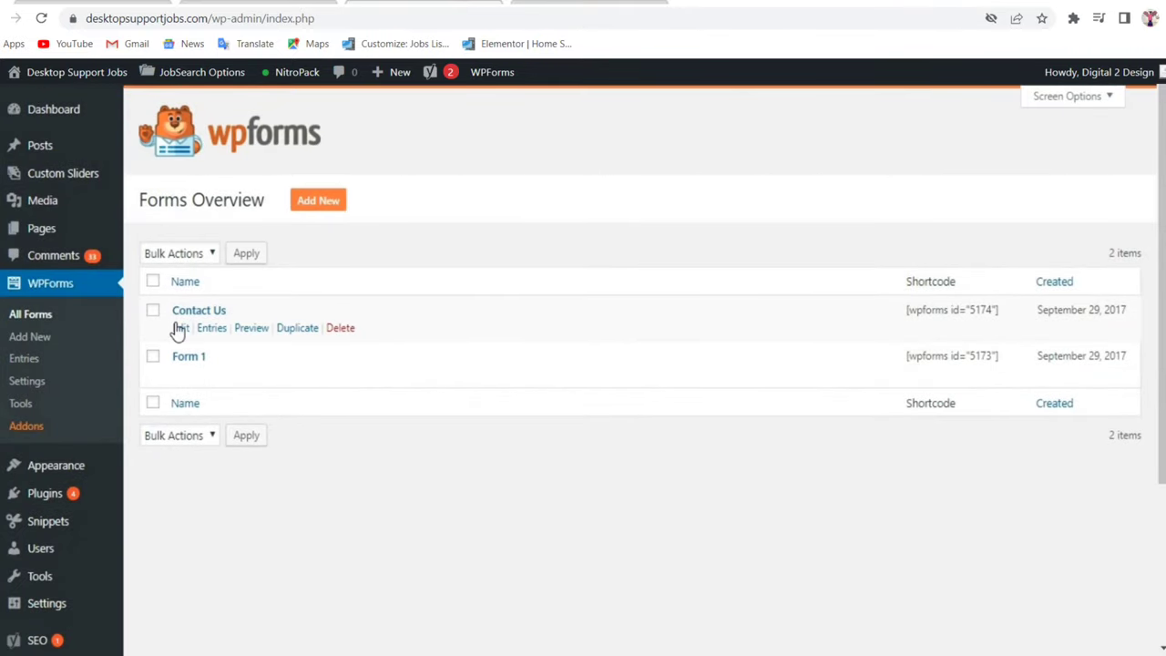
click(182, 330)
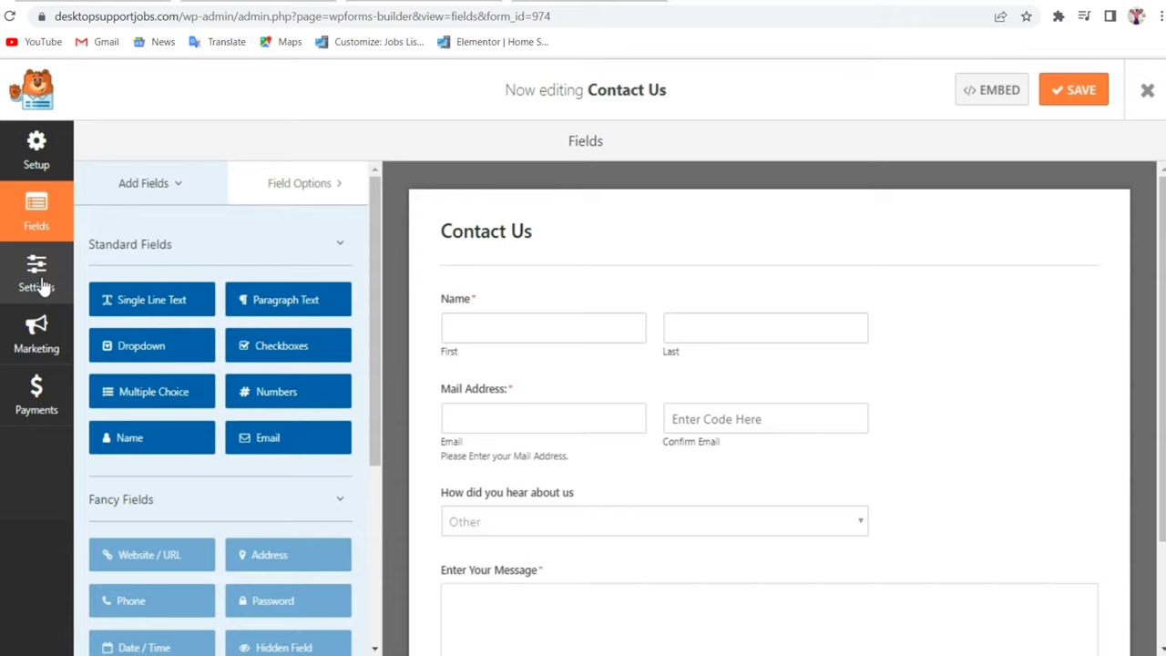
- Change the Contact Us submit button text from Submit to 'Click Here' and save the form
click(29, 284)
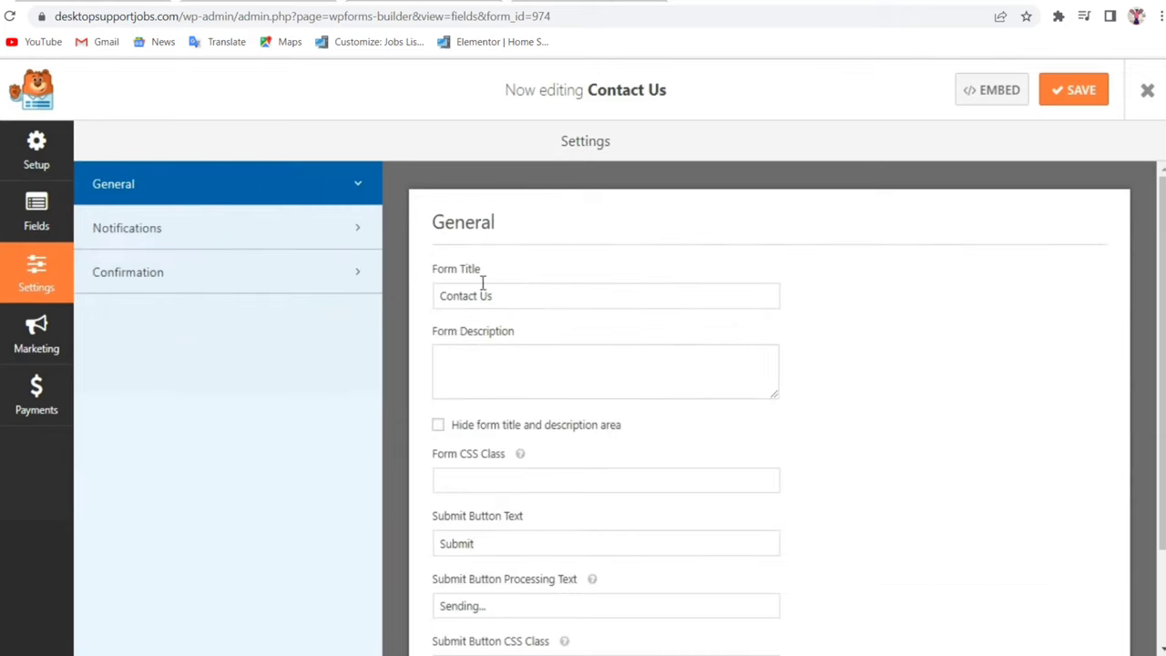
scroll(555, 502, down, 1)
scroll(555, 502, up, 1)
scroll(564, 524, down, 2)
drag(500, 422, 405, 428)
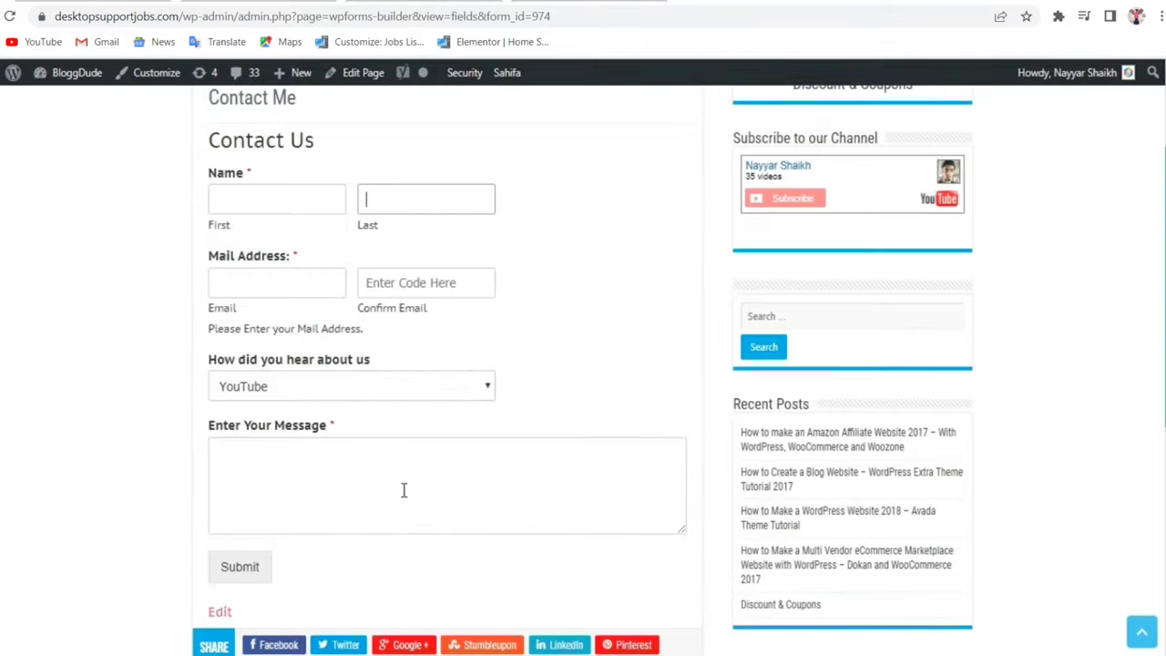
scroll(404, 490, down, 1)
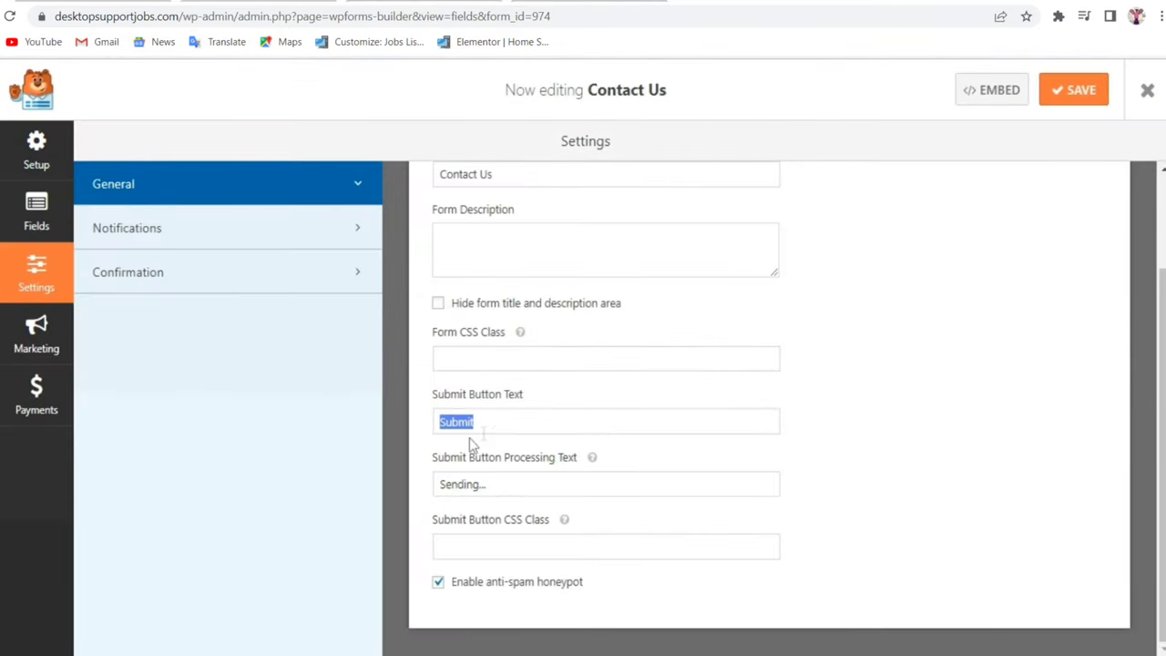
key(BackSpace)
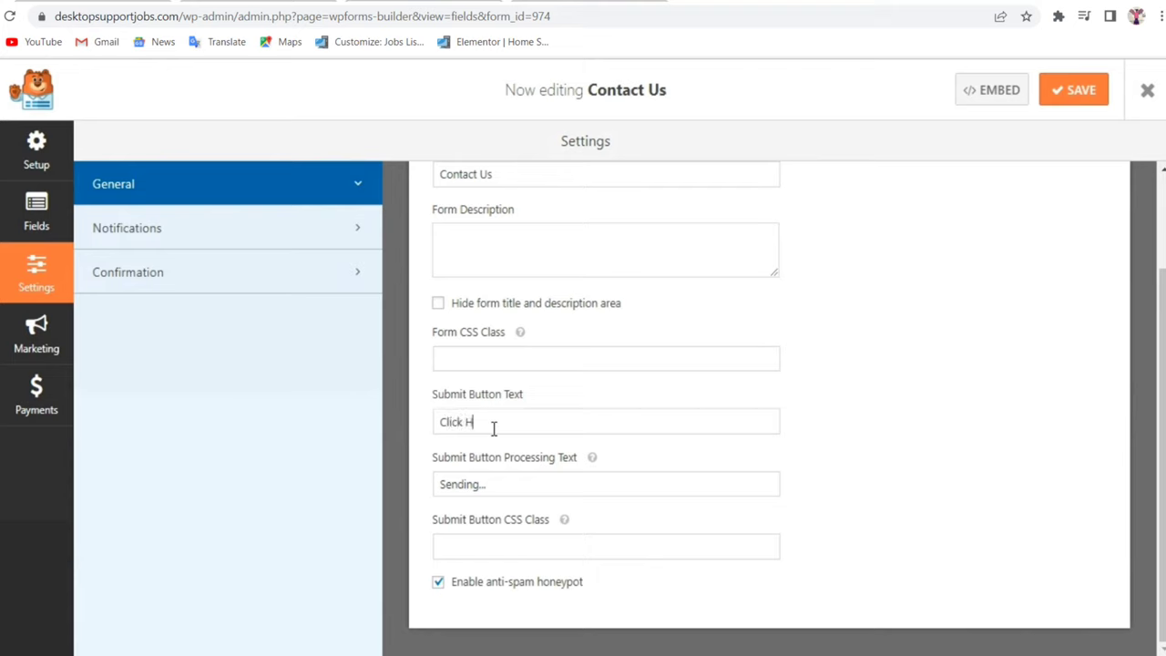
click(1068, 93)
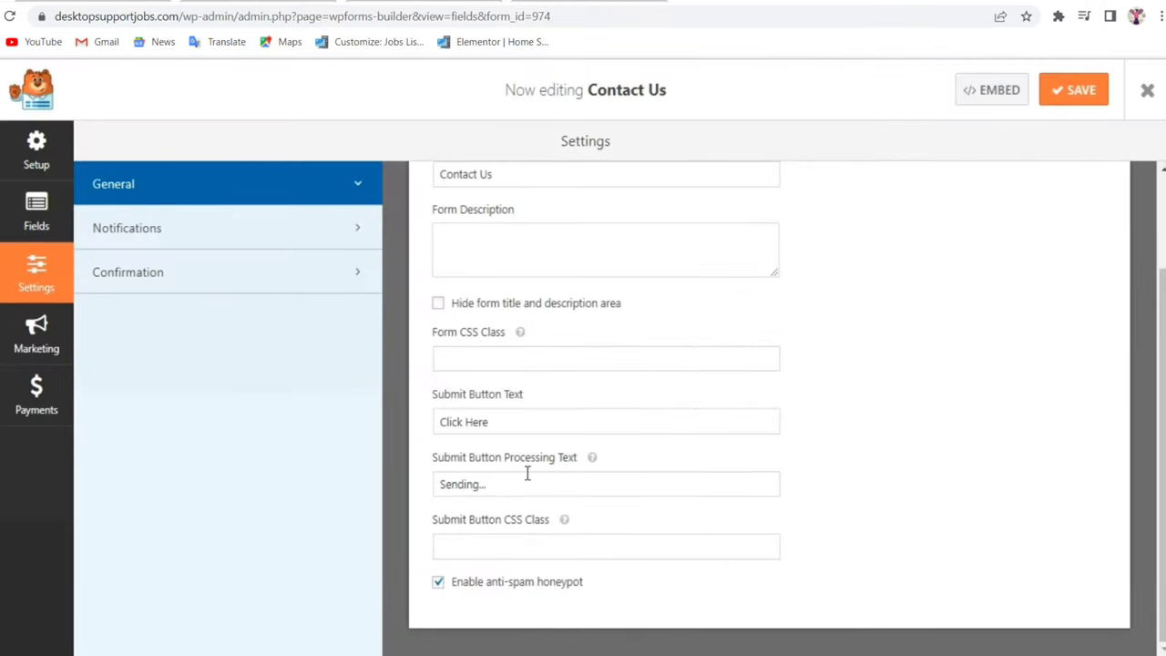
drag(529, 483, 432, 493)
scroll(627, 359, up, 2)
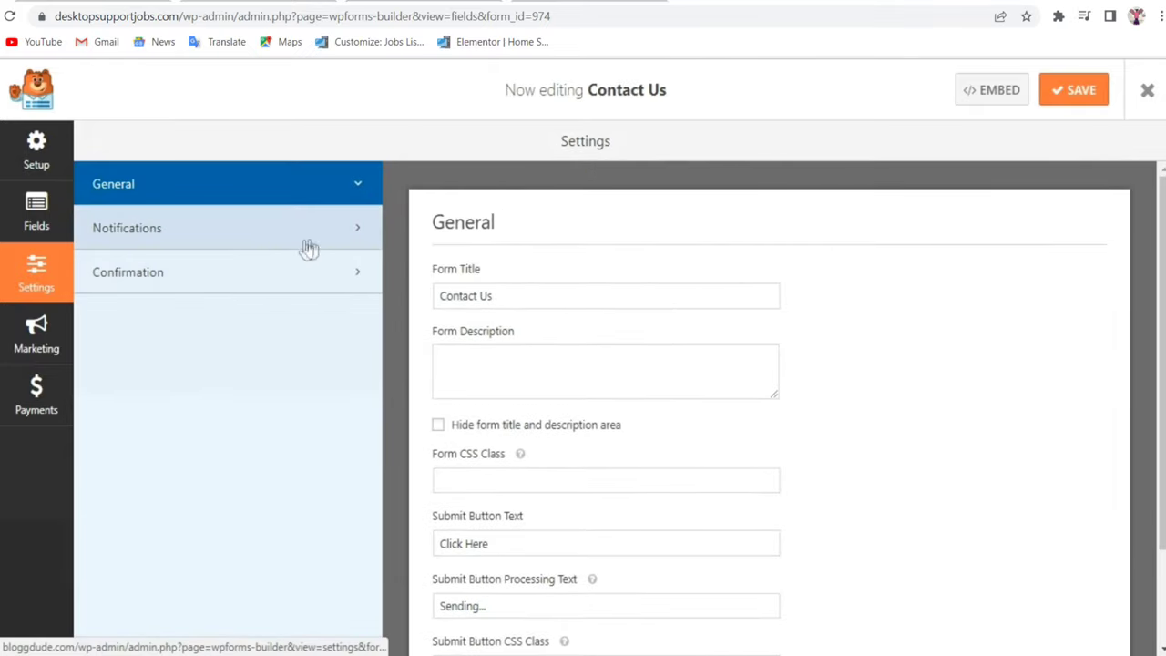
- Review the default notification's Send To value {admin_email} and its email subject
click(250, 242)
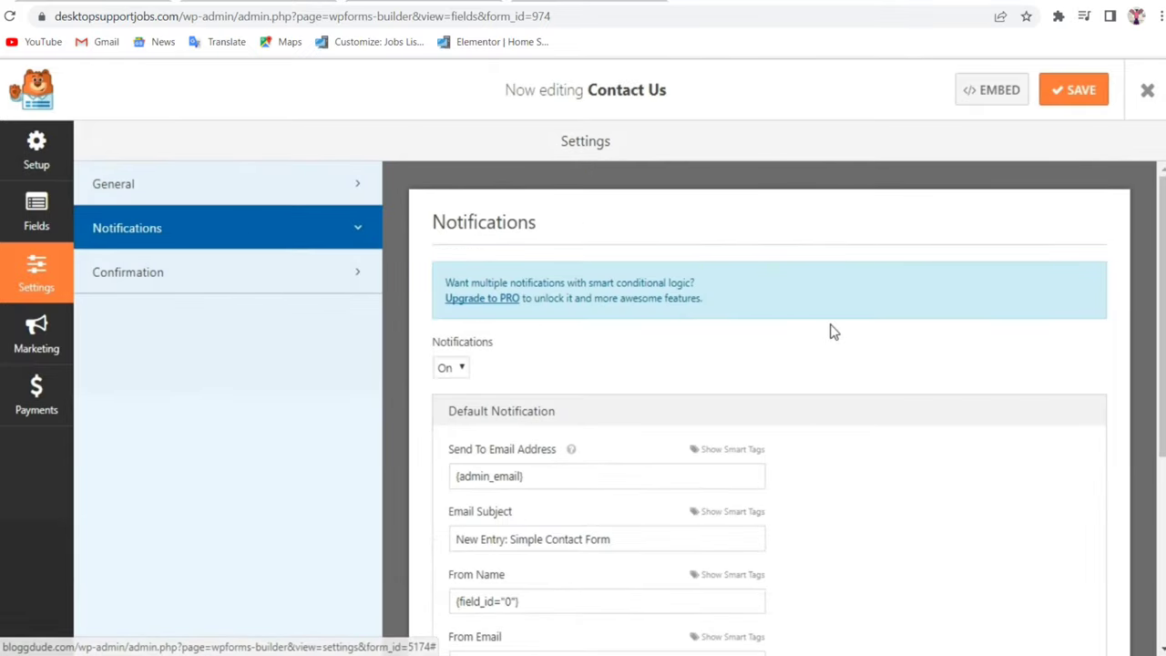
scroll(832, 331, down, 2)
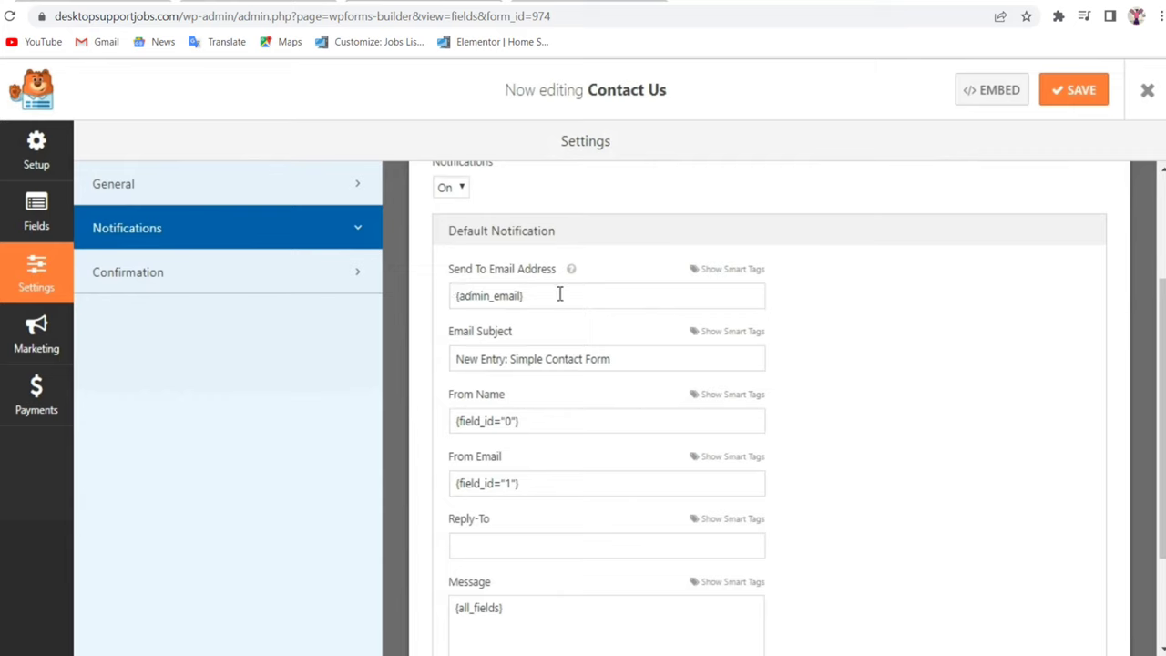
drag(560, 294, 451, 303)
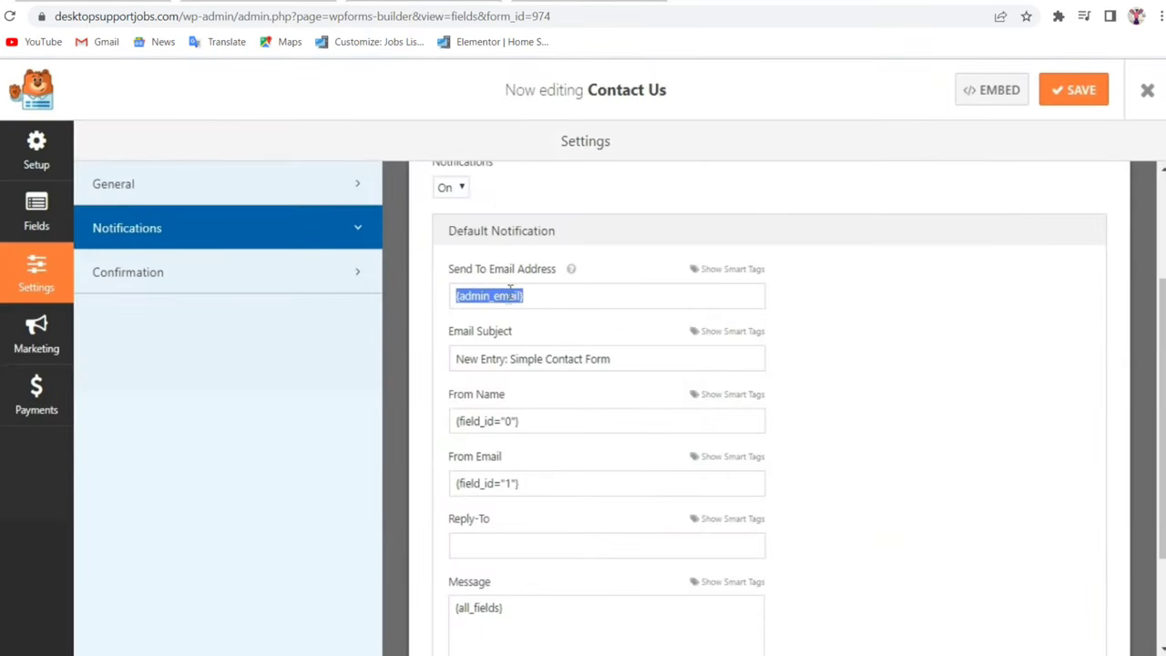
drag(654, 363, 438, 361)
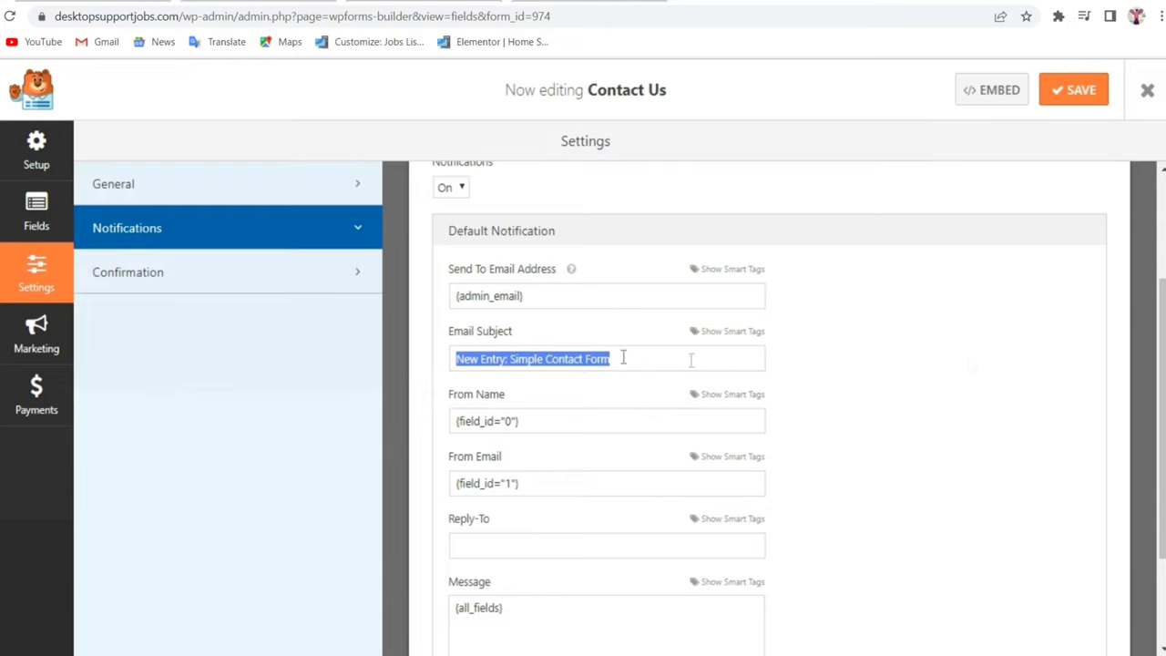
- Review the notification's From Name and {all_fields} message, leaving them unchanged
scroll(559, 370, down, 2)
drag(556, 277, 421, 280)
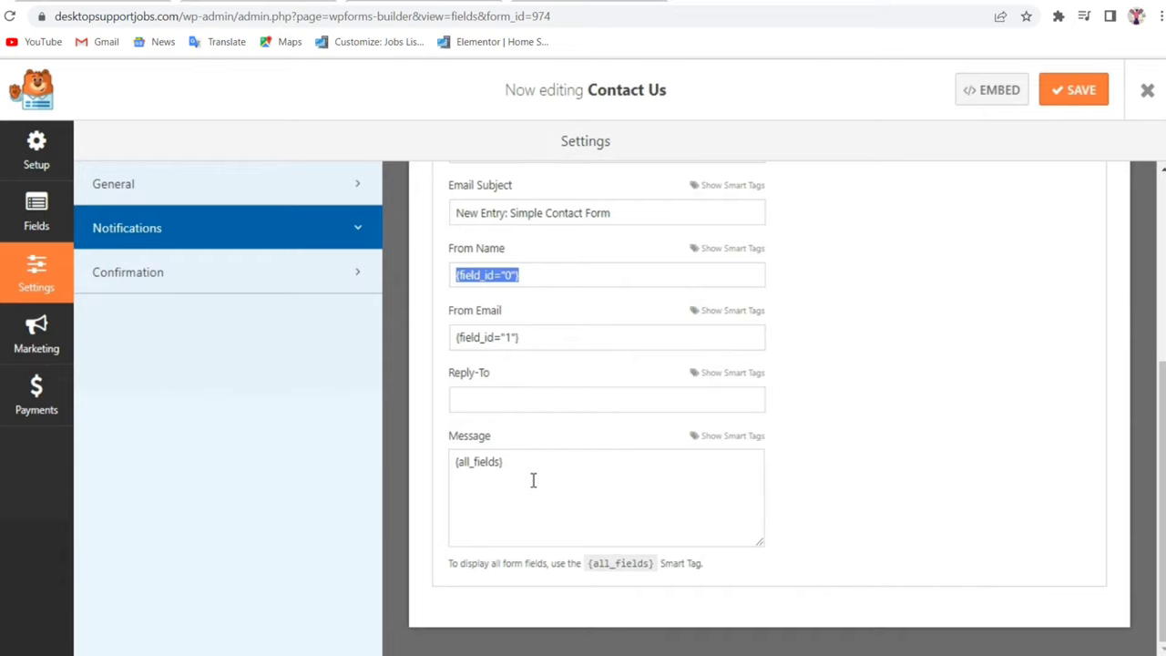
drag(533, 460, 434, 466)
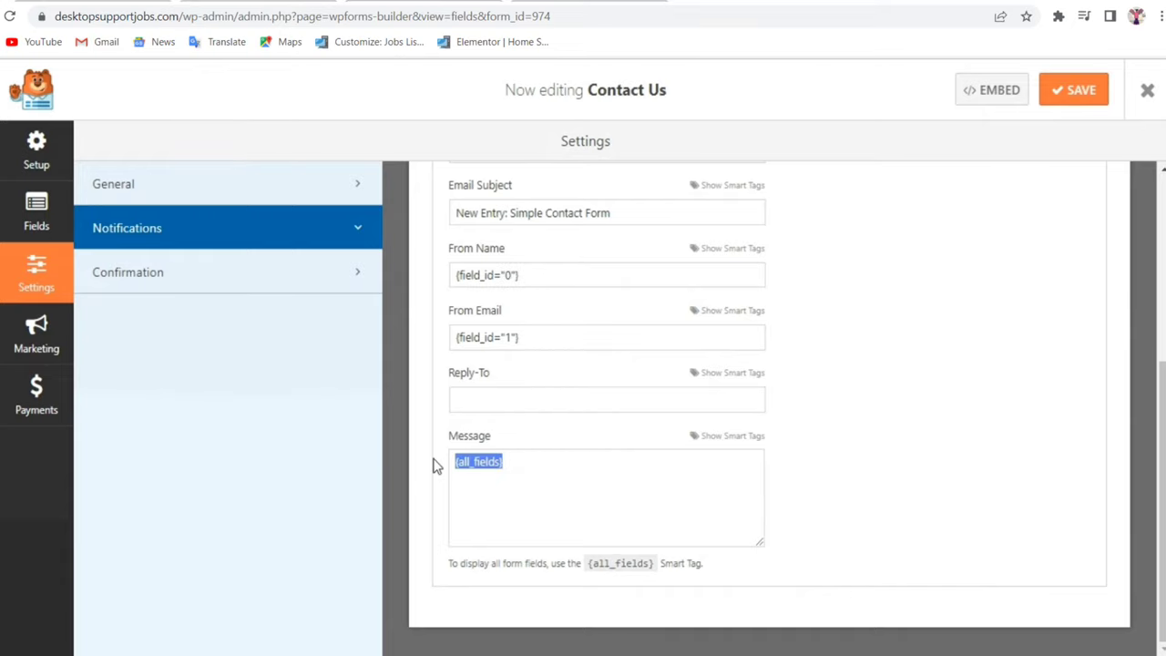
scroll(553, 429, up, 4)
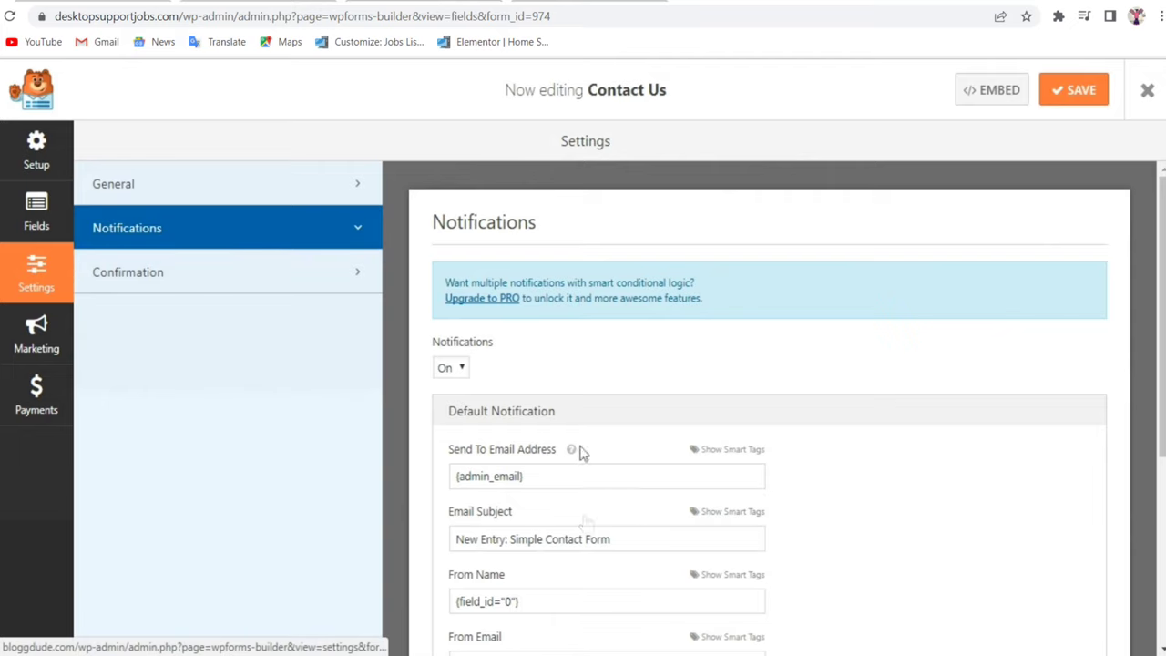
scroll(584, 492, down, 2)
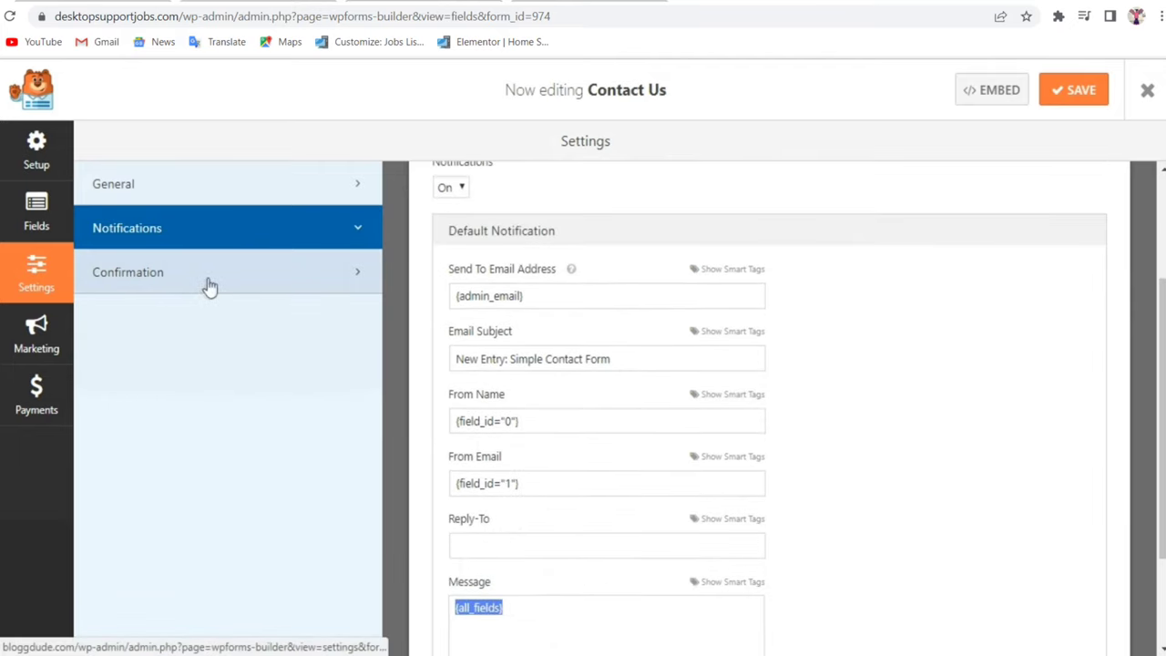
click(194, 289)
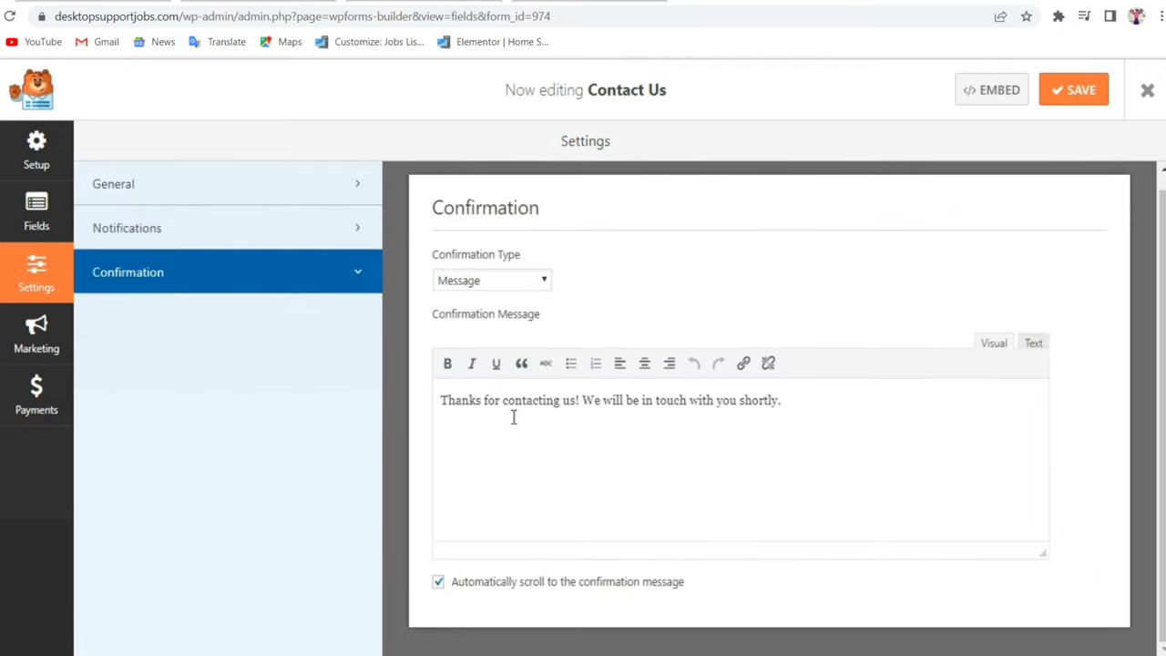
- Try the Show Page confirmation type with Contact Me as the confirmation page
scroll(529, 410, up, 1)
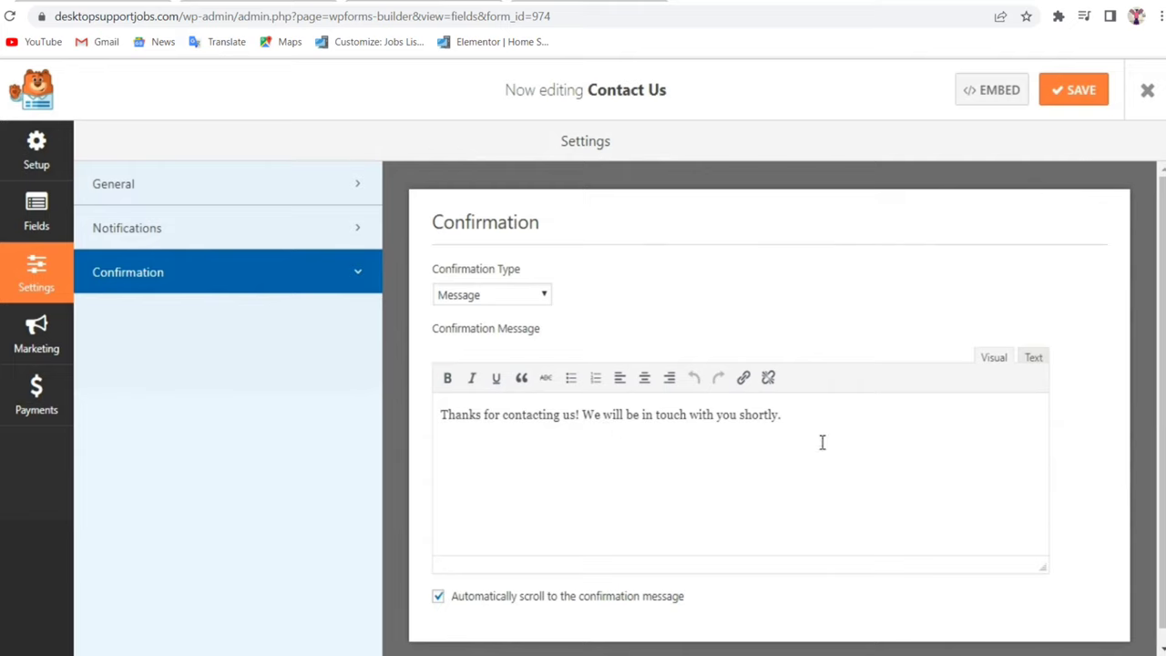
click(489, 300)
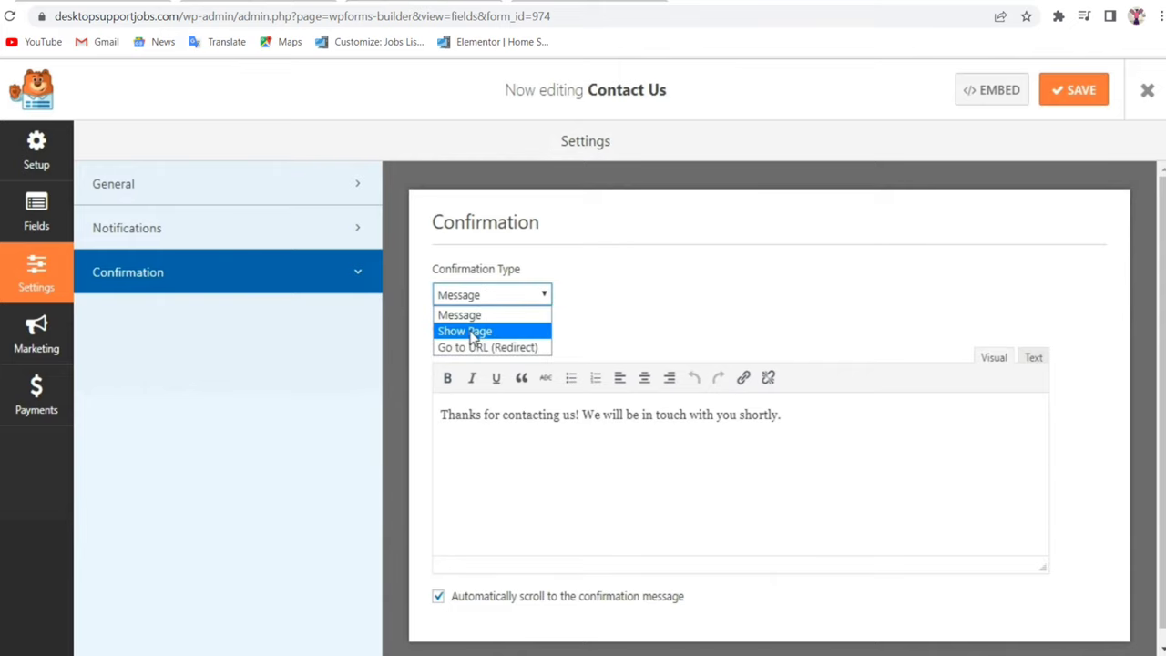
click(472, 332)
click(502, 358)
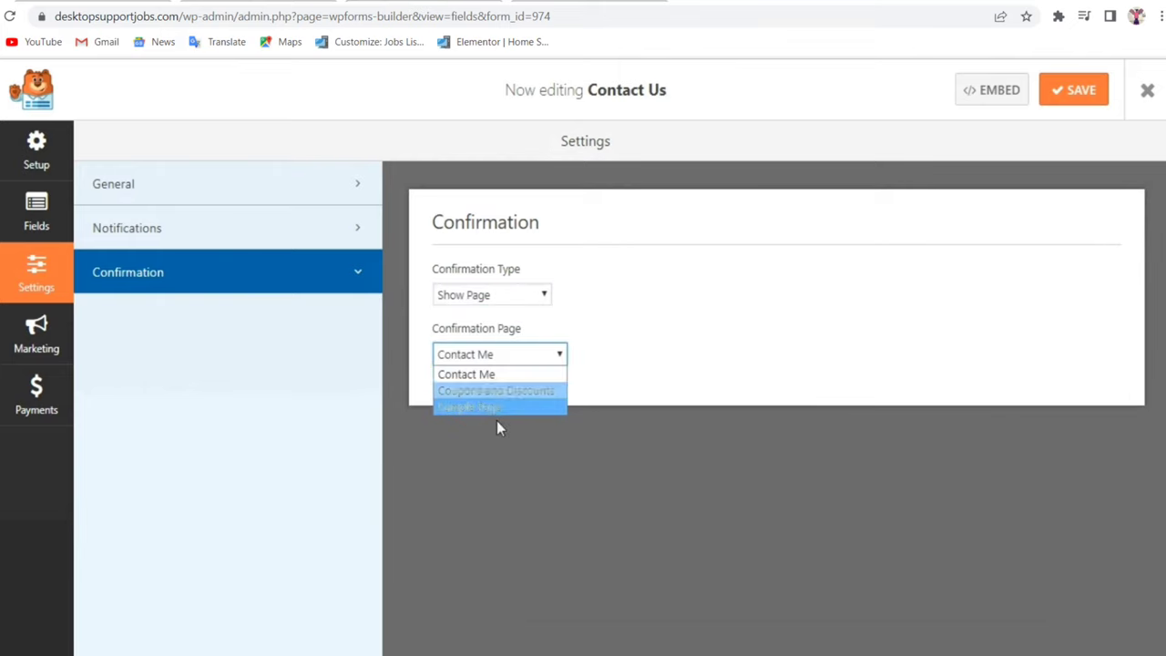
click(480, 291)
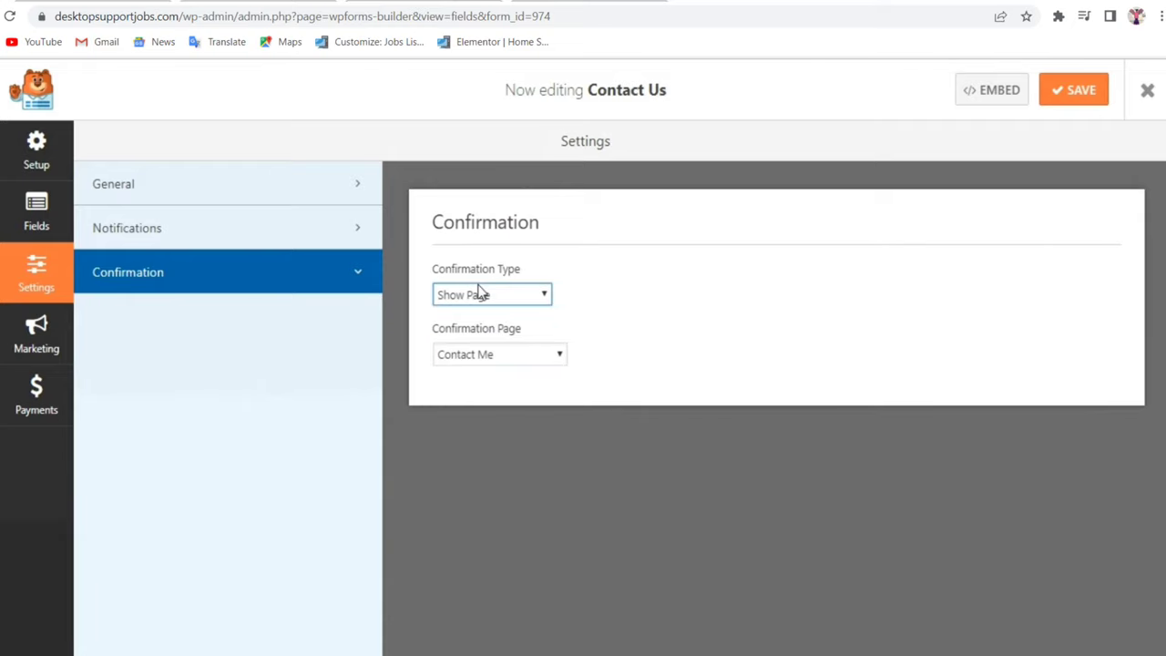
- Try Go to URL, then set the confirmation type back to Message and save
click(483, 295)
click(492, 348)
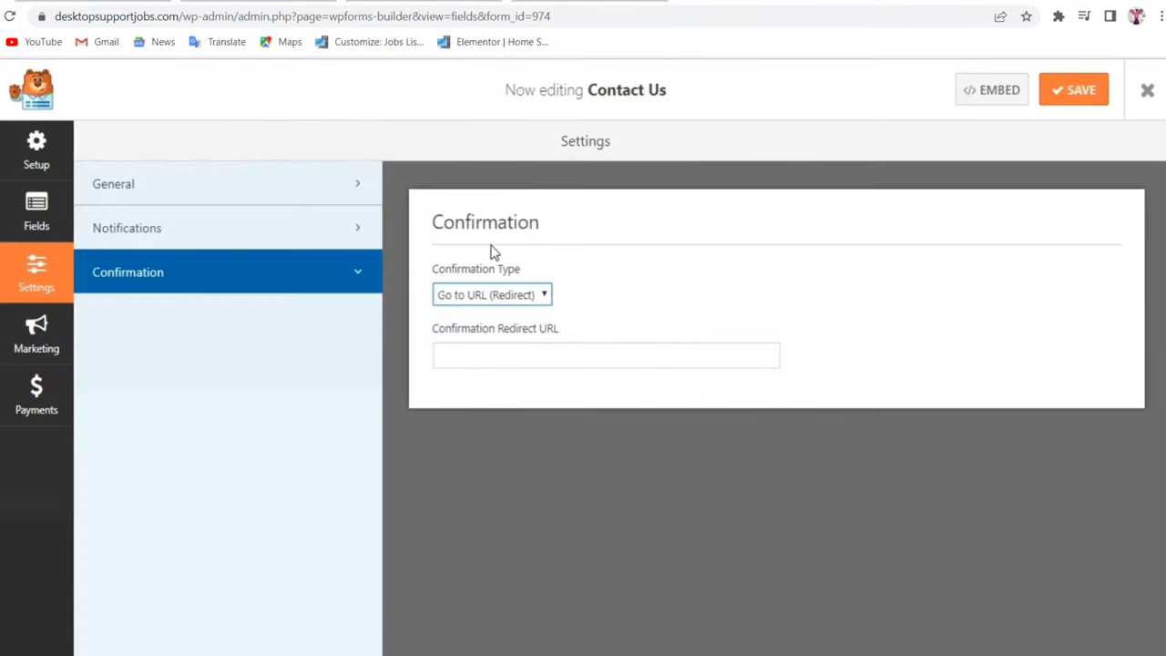
click(492, 297)
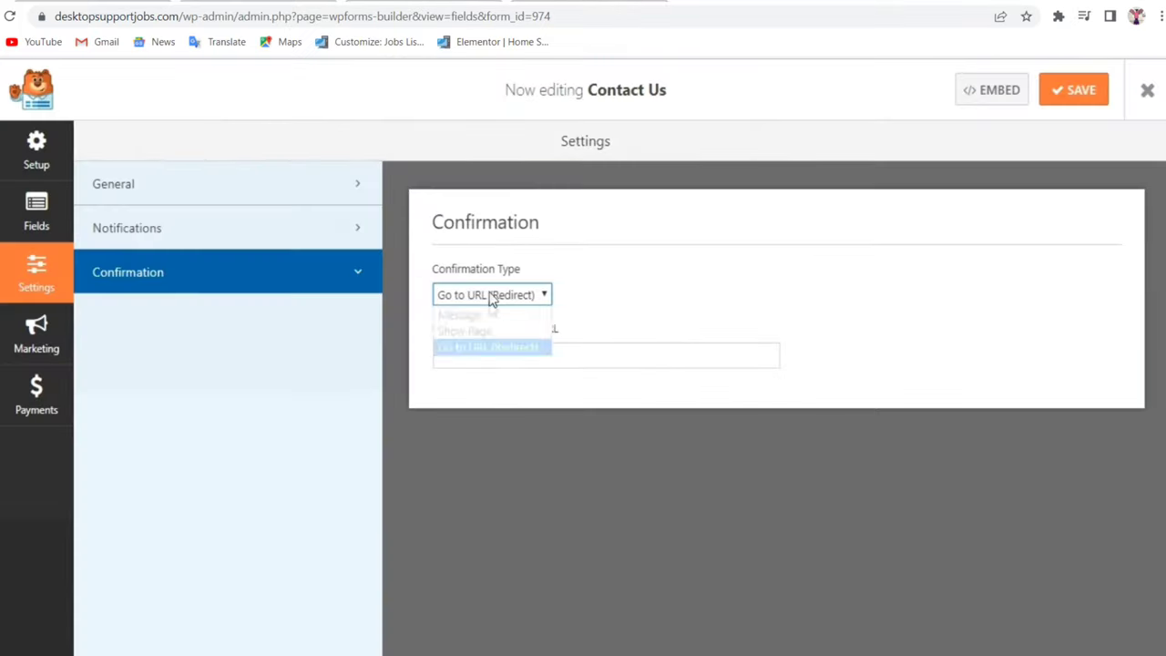
click(487, 316)
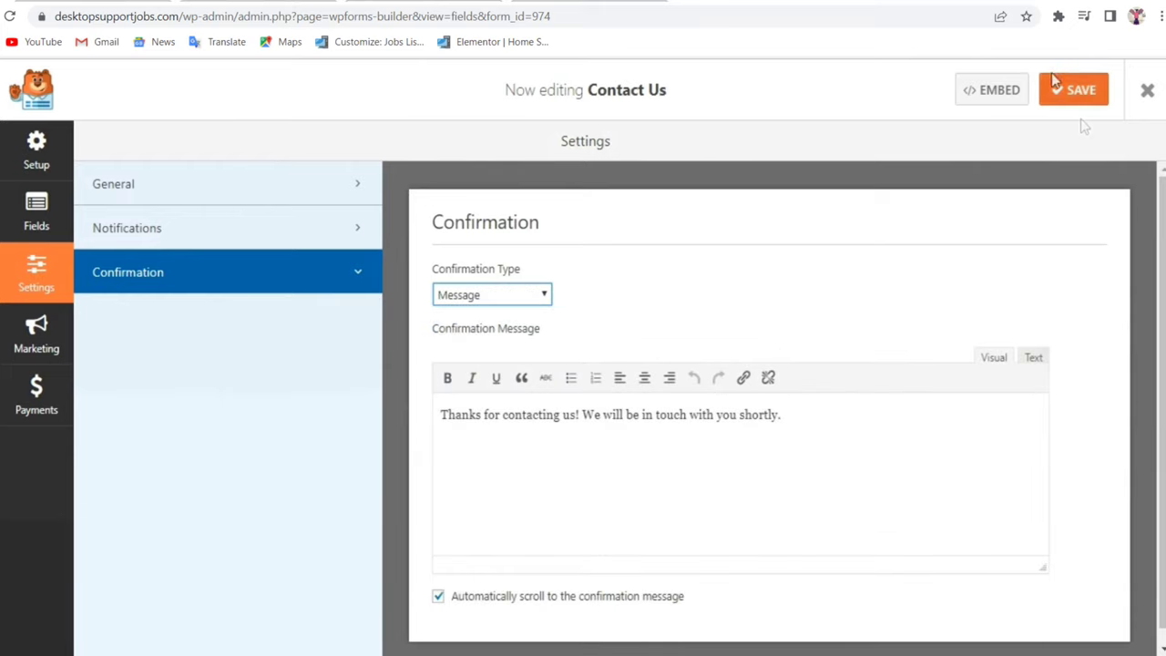
click(1078, 91)
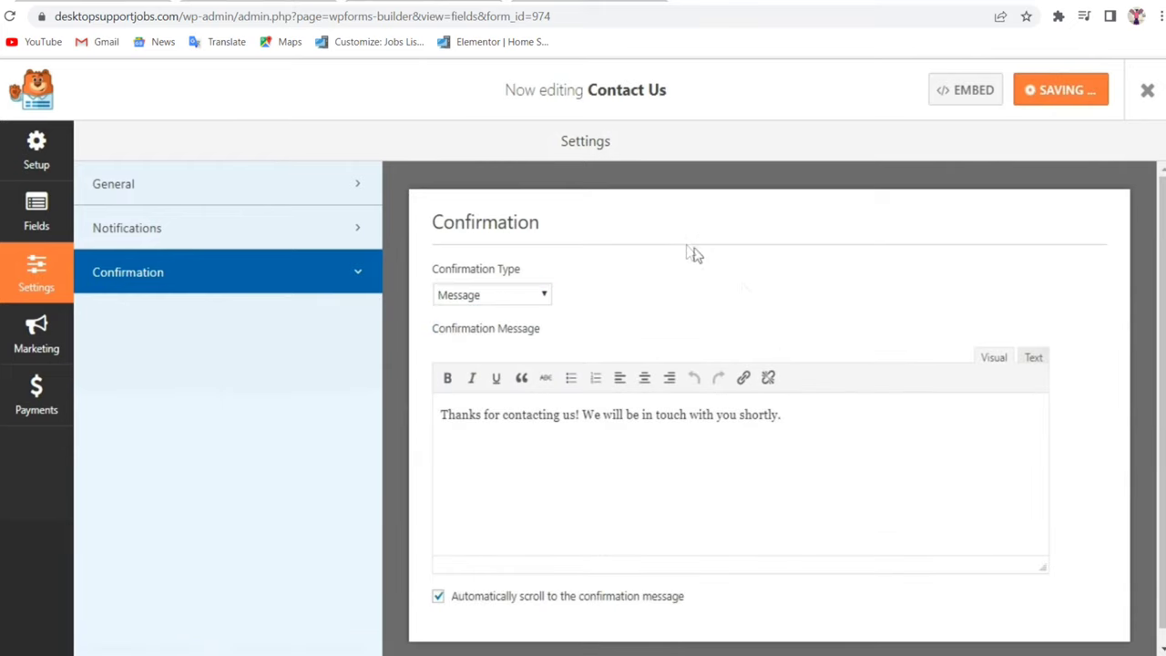